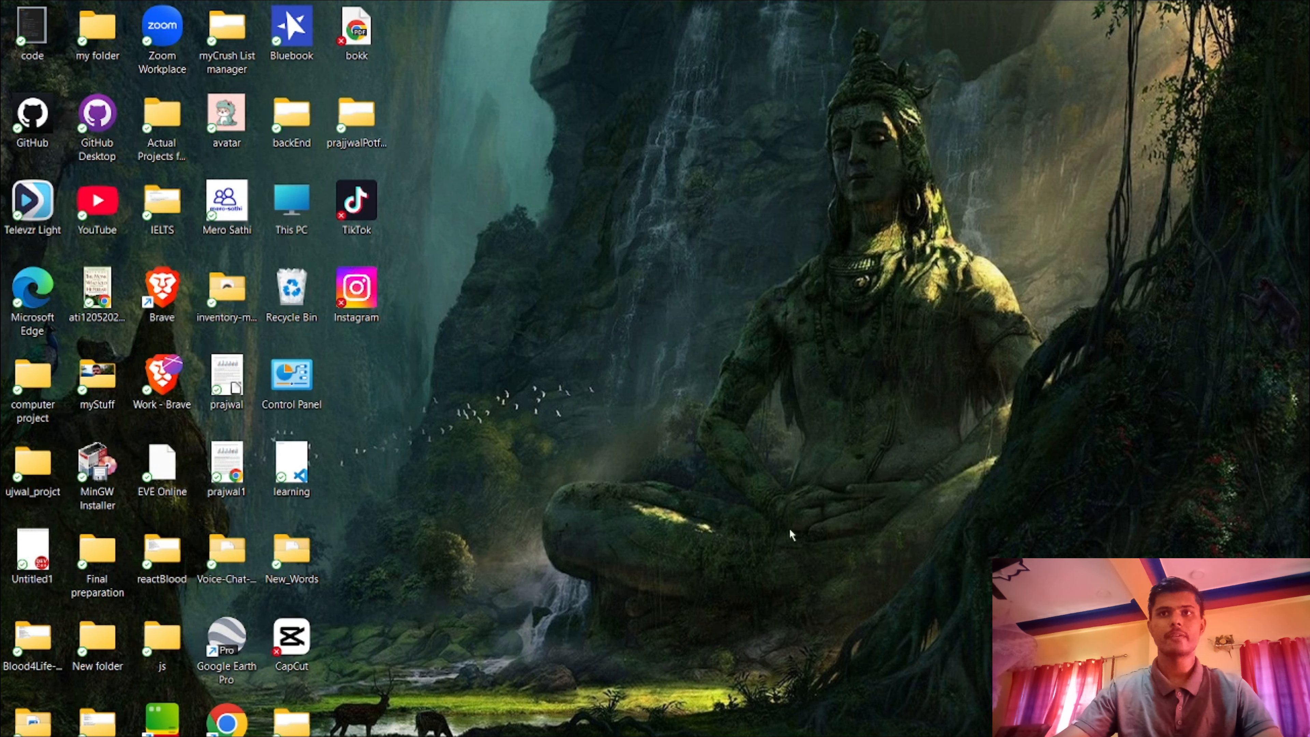
# Open the owner's personal portfolio website at its .com.np address in Chrome and look through the page down to the feedback form.
pyautogui.click(533, 735)
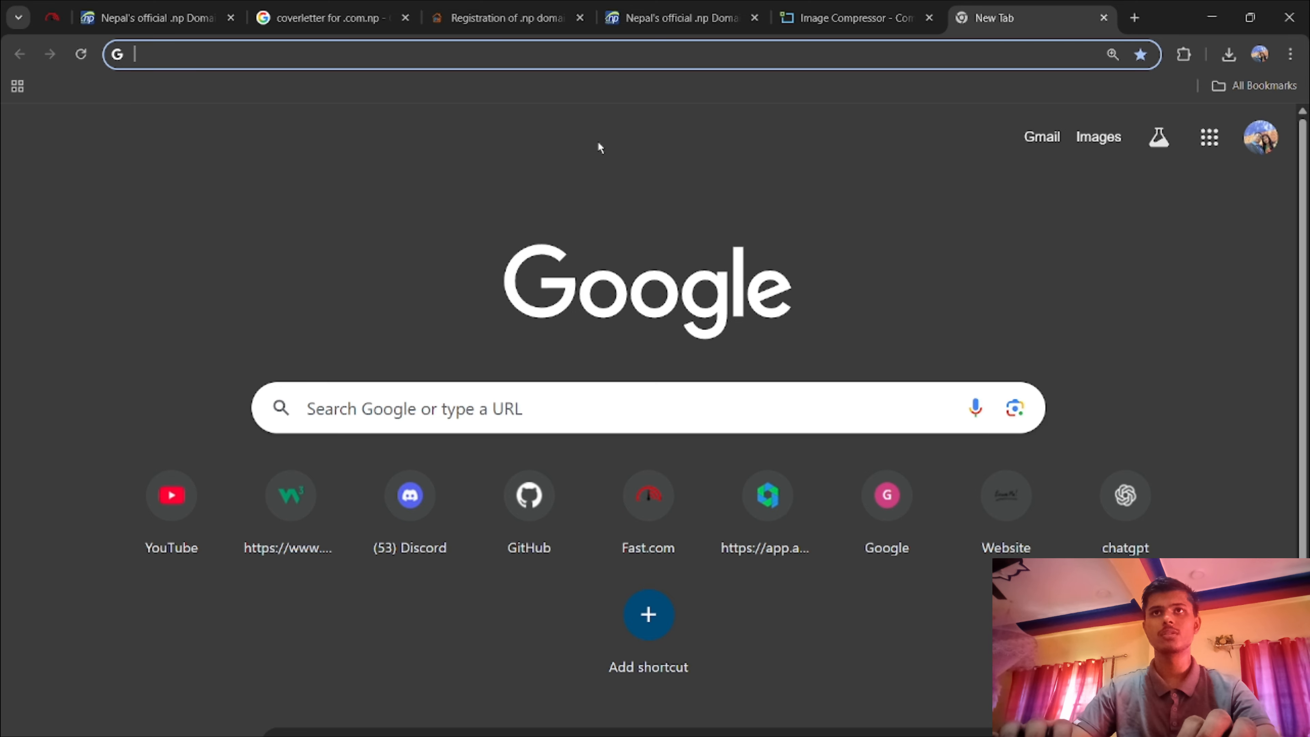
pyautogui.write('prajjwal-gautam.com.np')
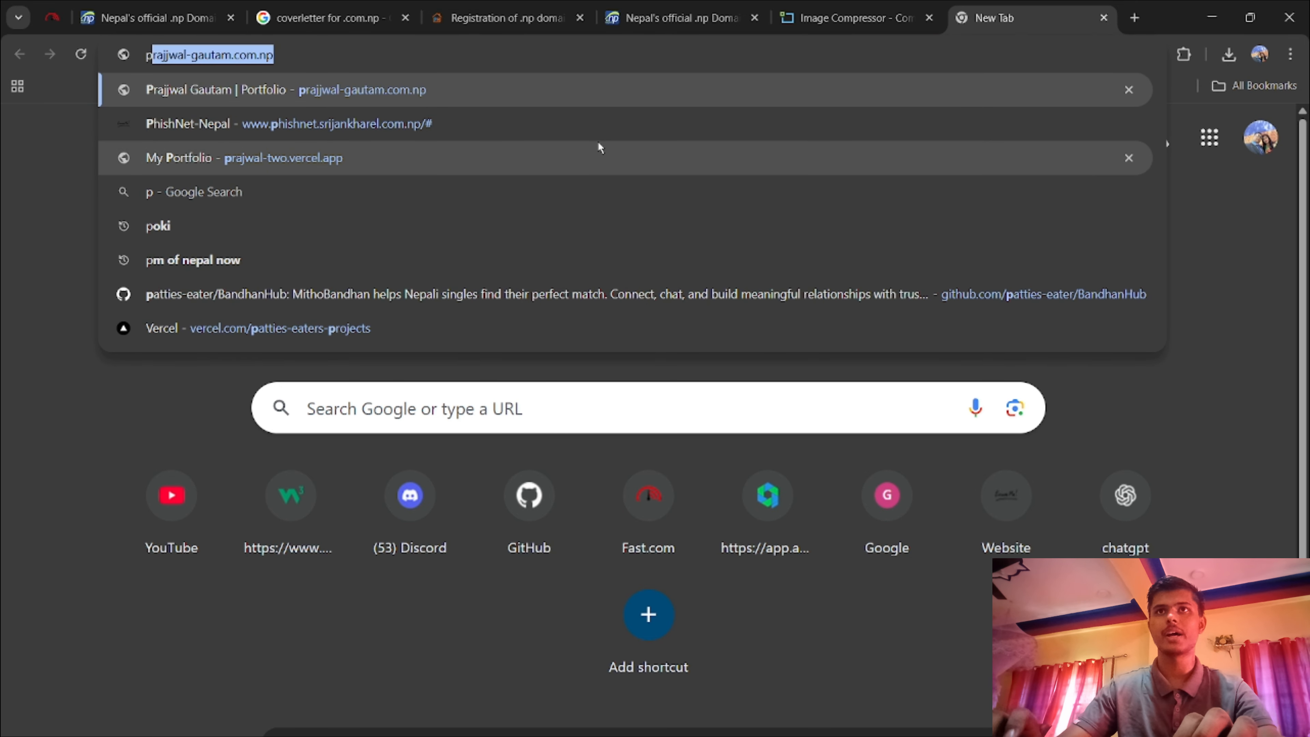
pyautogui.press('Return')
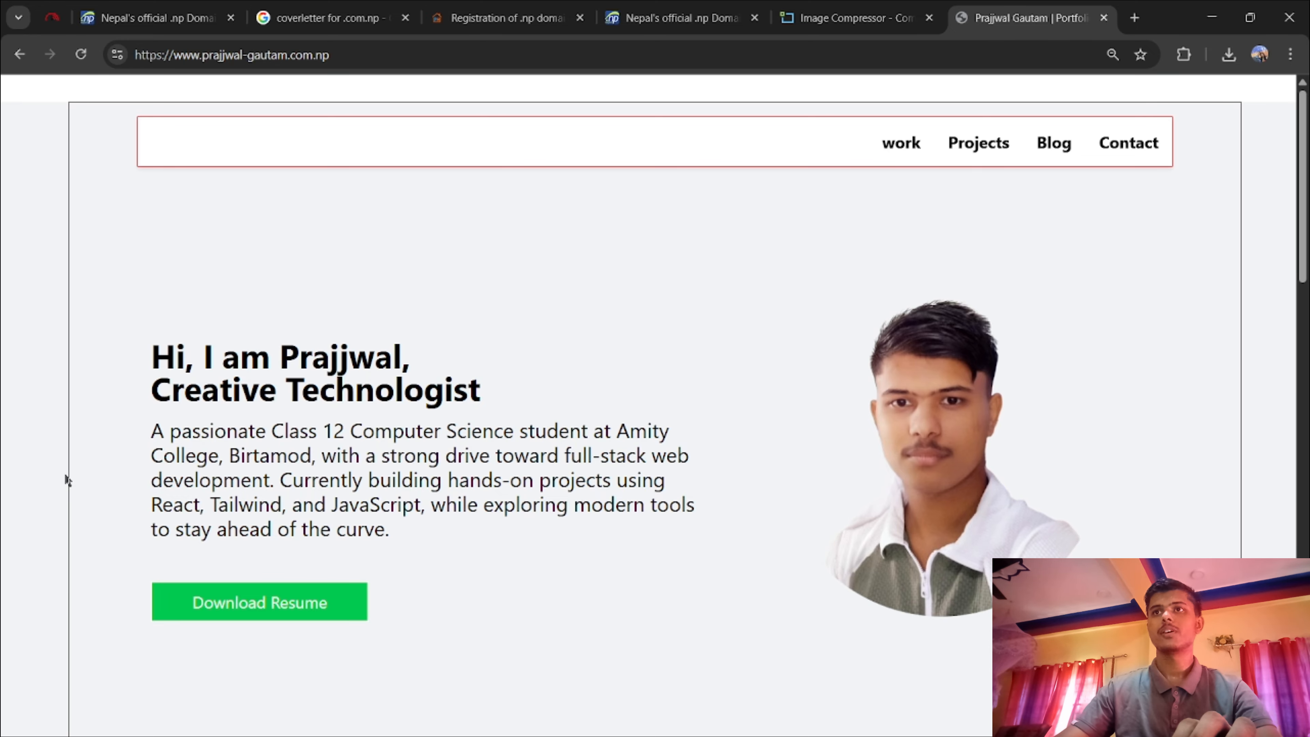
pyautogui.scroll(-1, 464, 395)
pyautogui.scroll(-15, 464, 397)
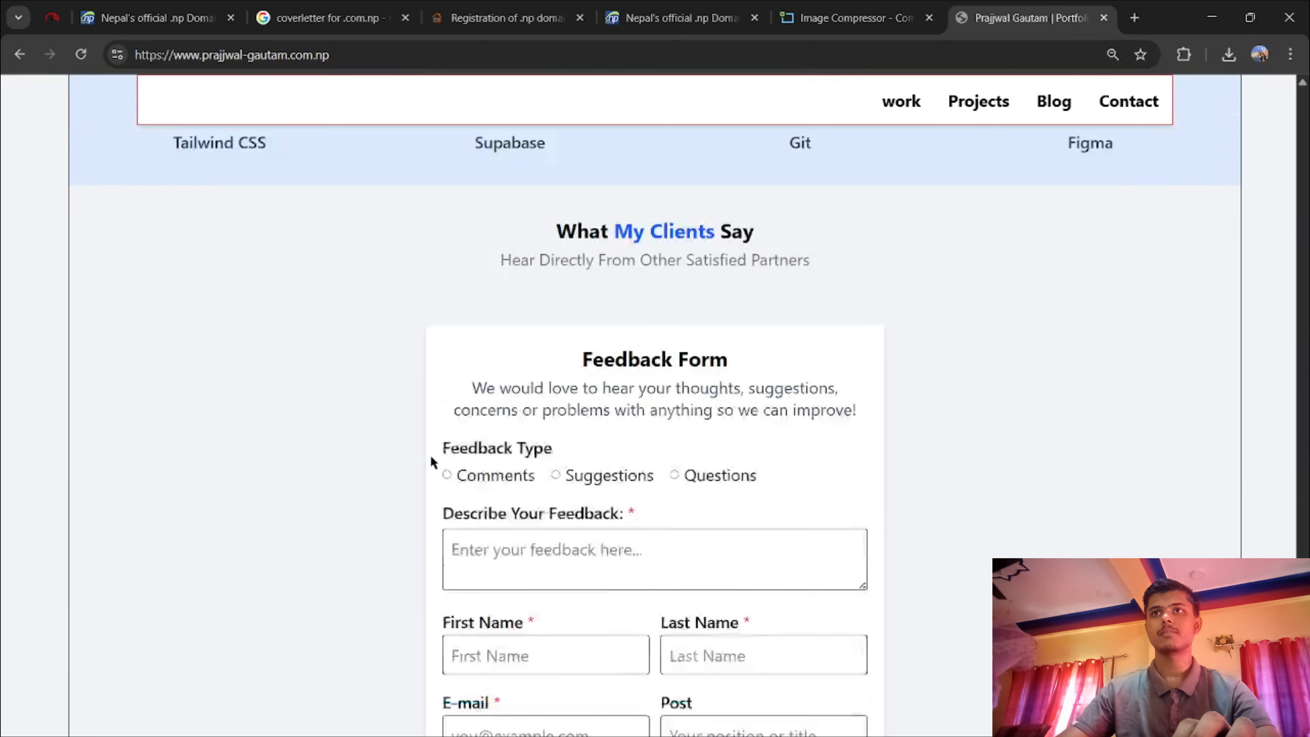
pyautogui.scroll(16, 439, 448)
pyautogui.scroll(1, 442, 443)
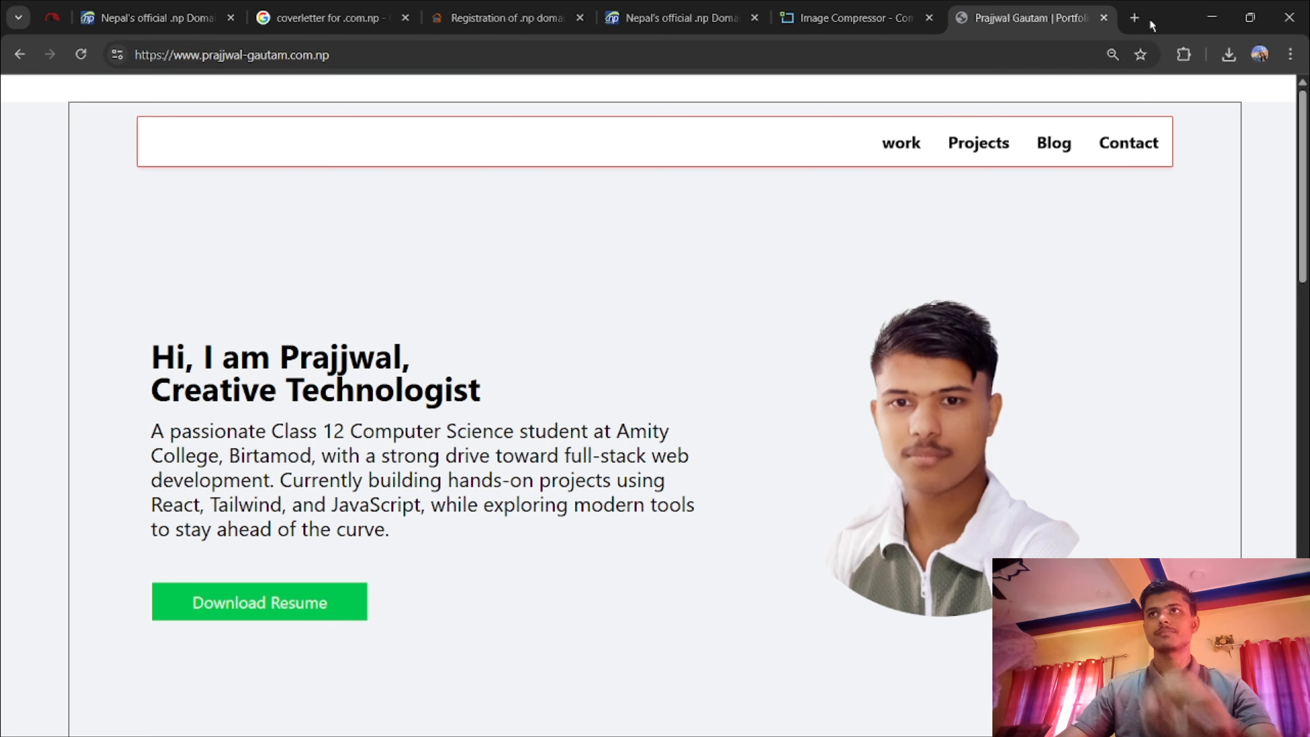
# Minimize the portfolio's browser window and open a new, maximized Chrome window.
pyautogui.click(1227, 6)
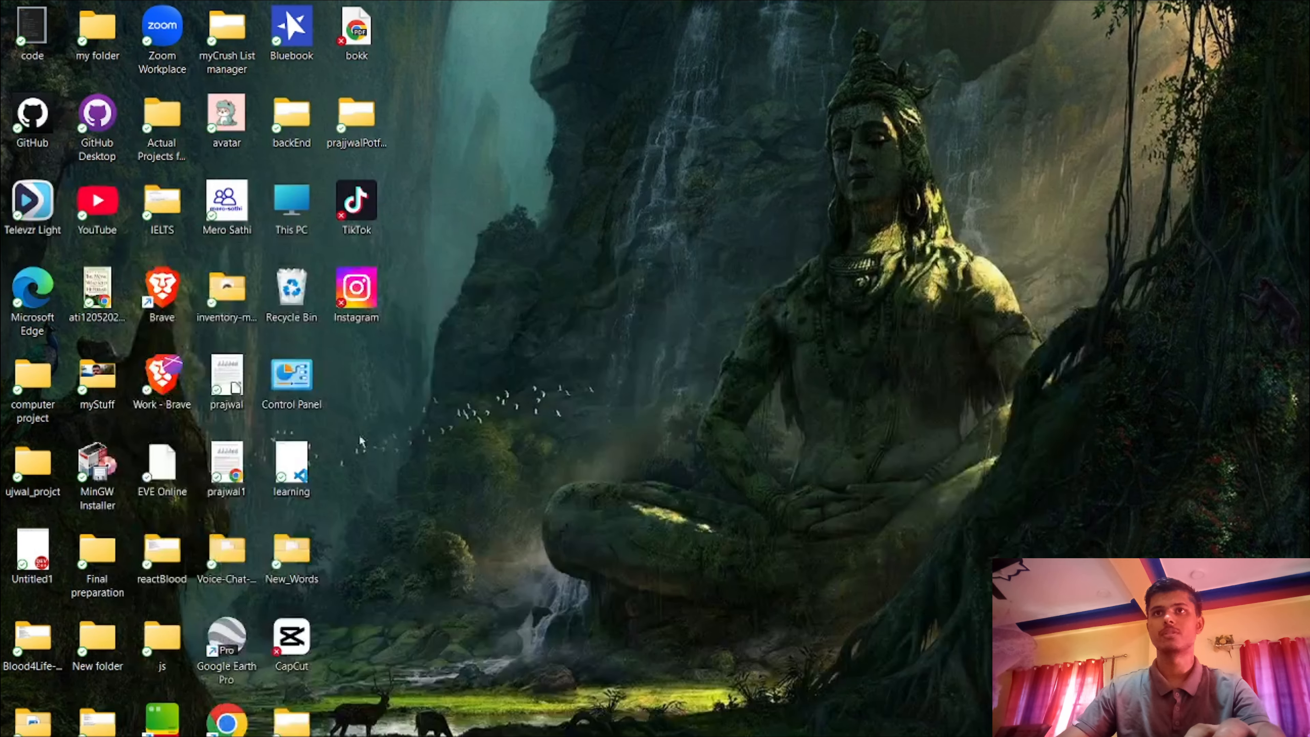
pyautogui.rightClick(591, 336)
pyautogui.click(644, 402)
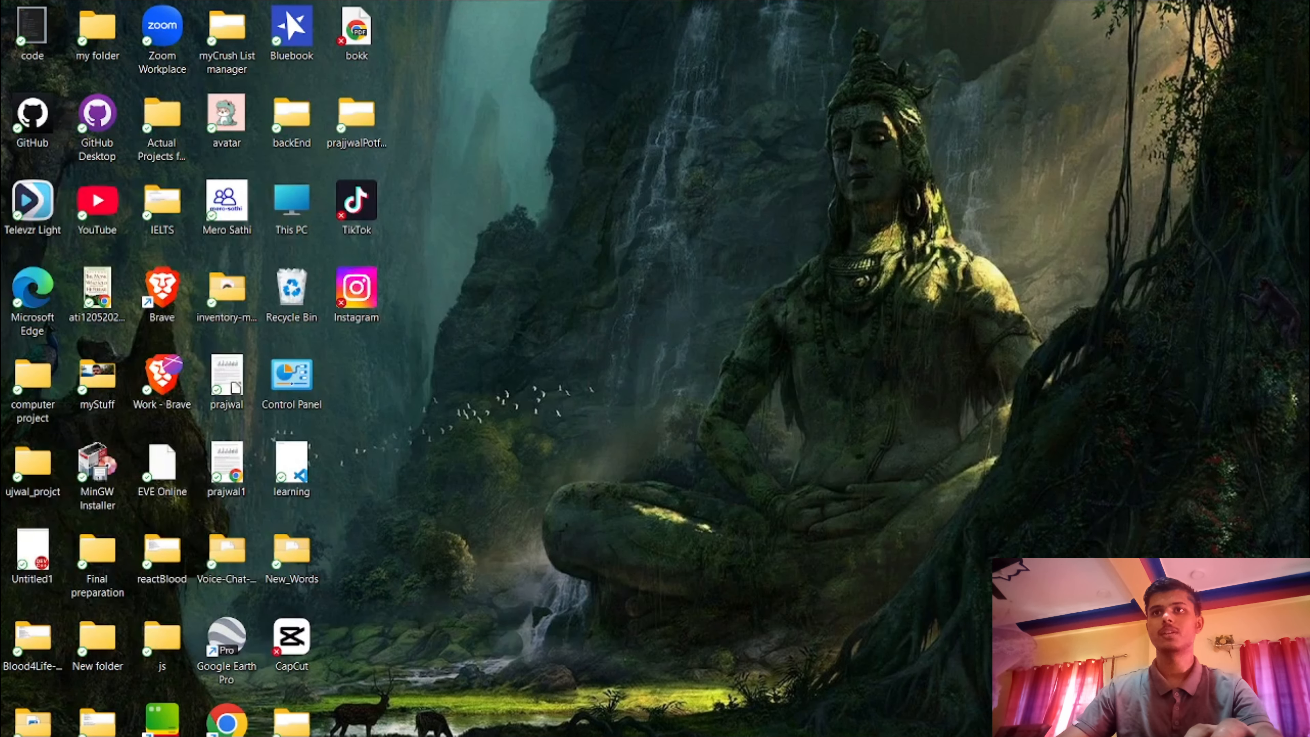
pyautogui.click(696, 736)
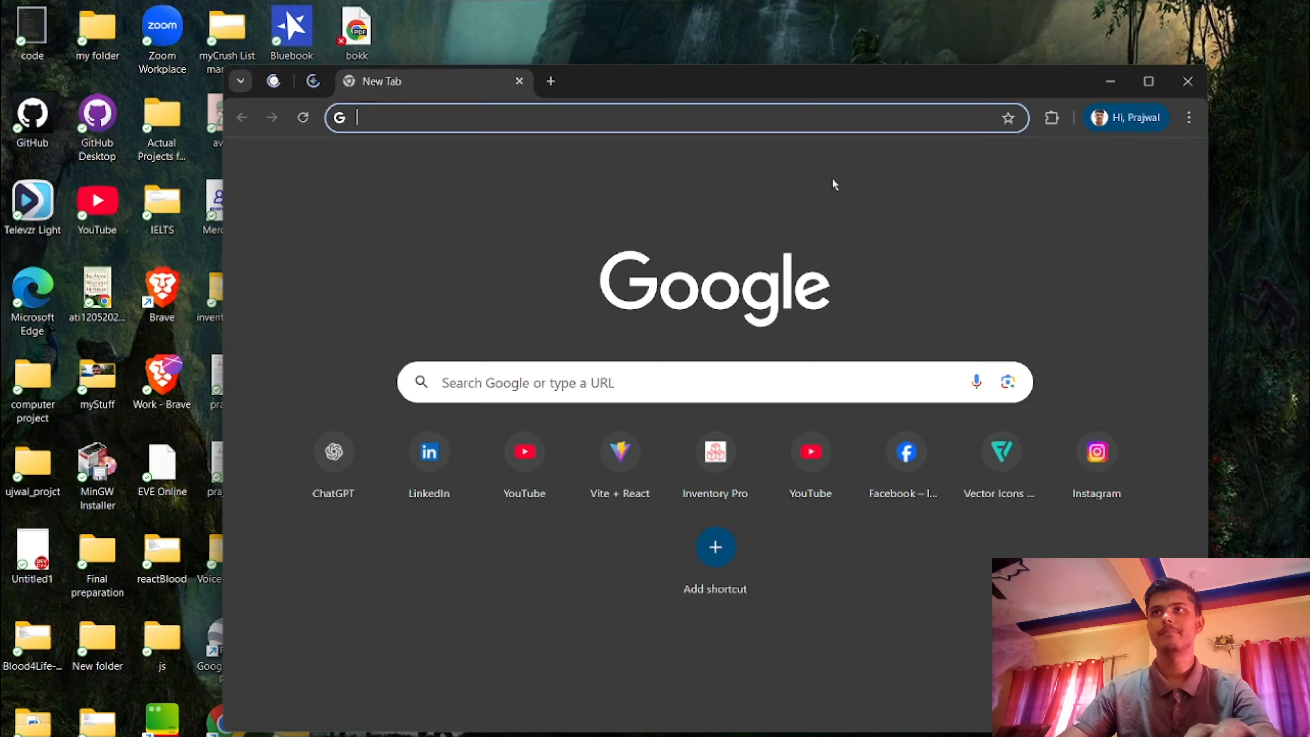
pyautogui.click(1148, 81)
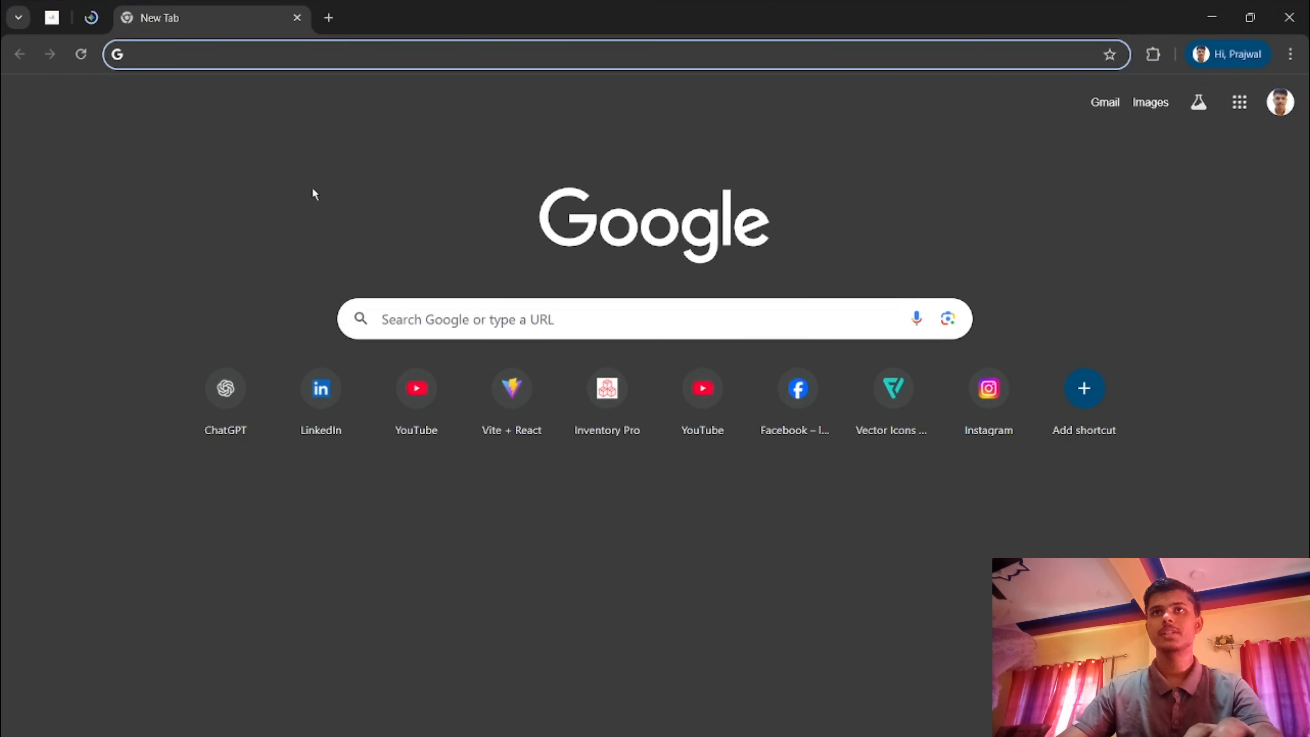
# Search Google for .com.np and open the account creation page of Nepal's official .np Domain Registration site.
pyautogui.write('.com.np')
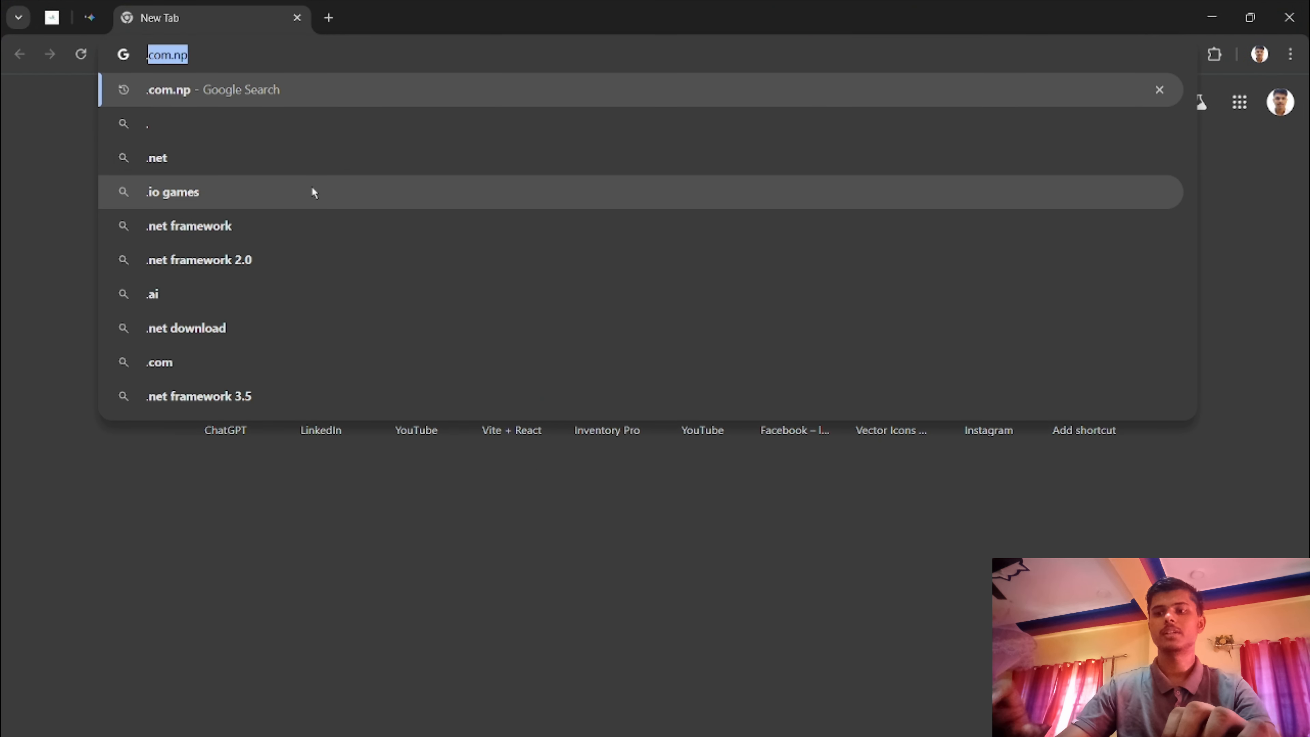
pyautogui.press('Return')
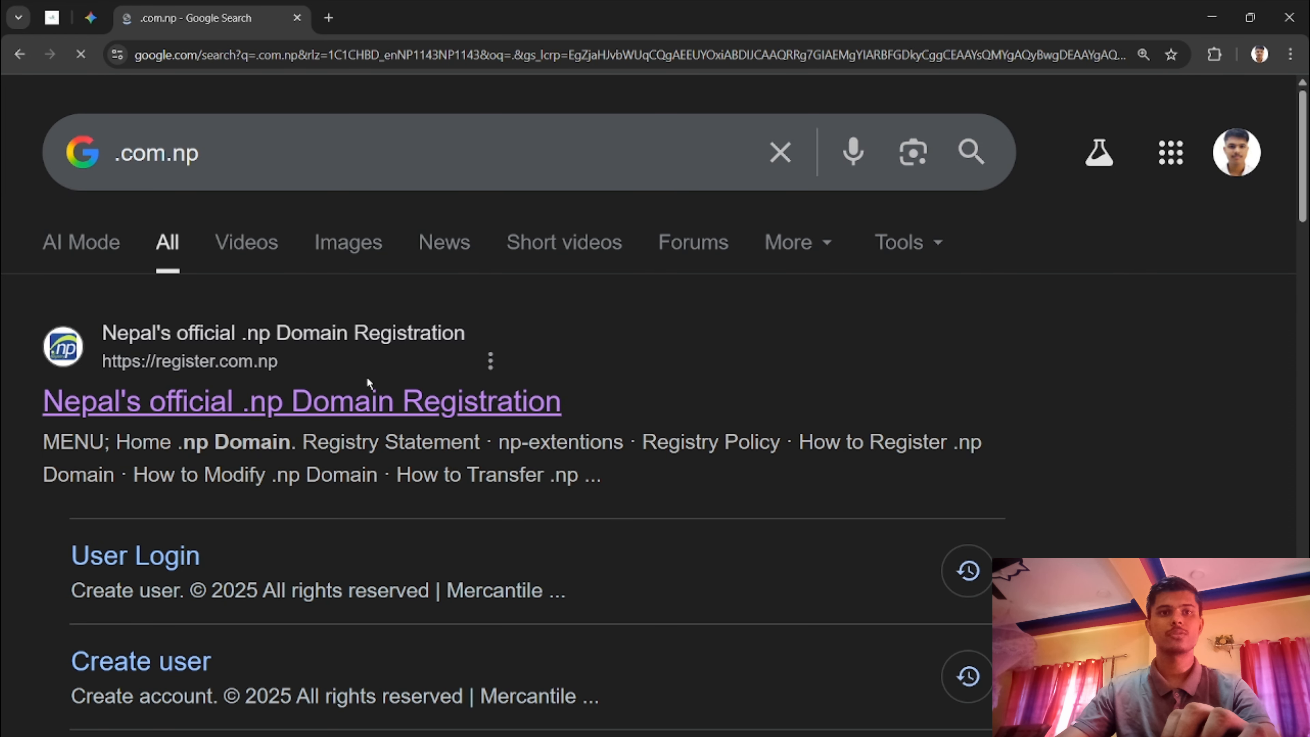
pyautogui.click(369, 397)
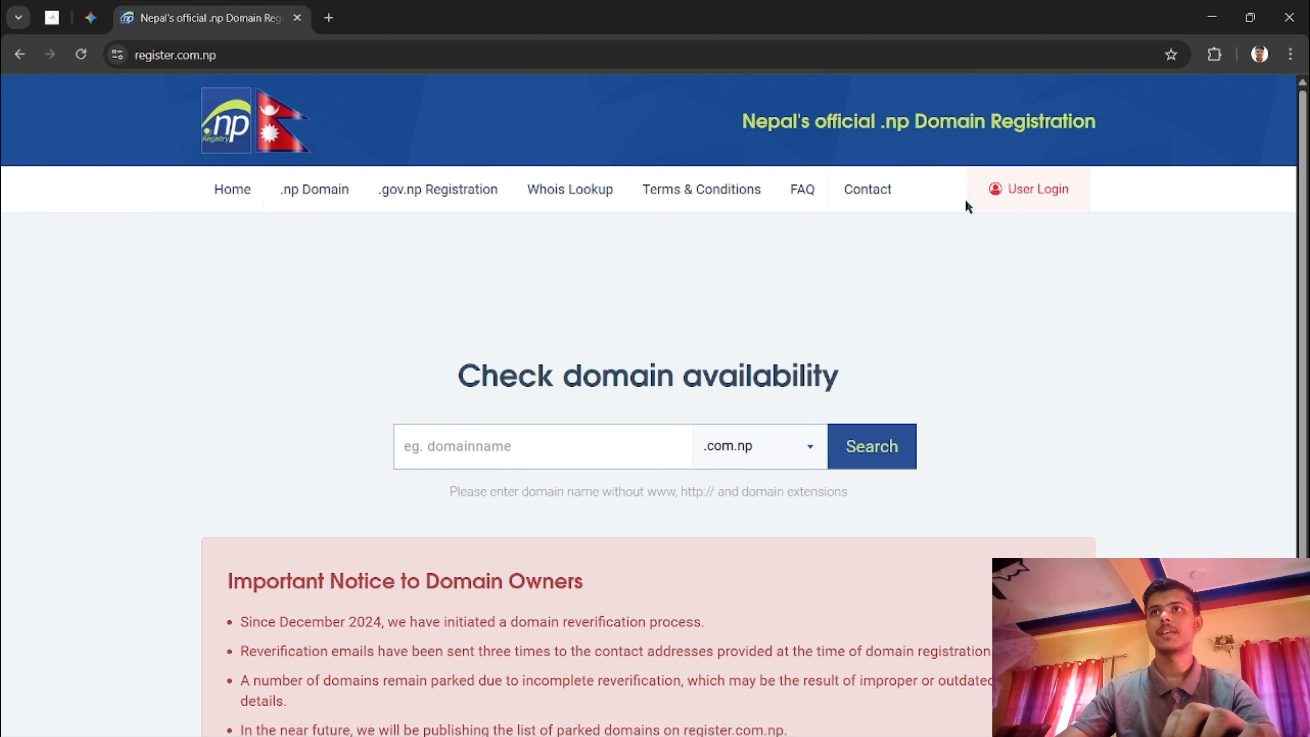
pyautogui.click(1036, 190)
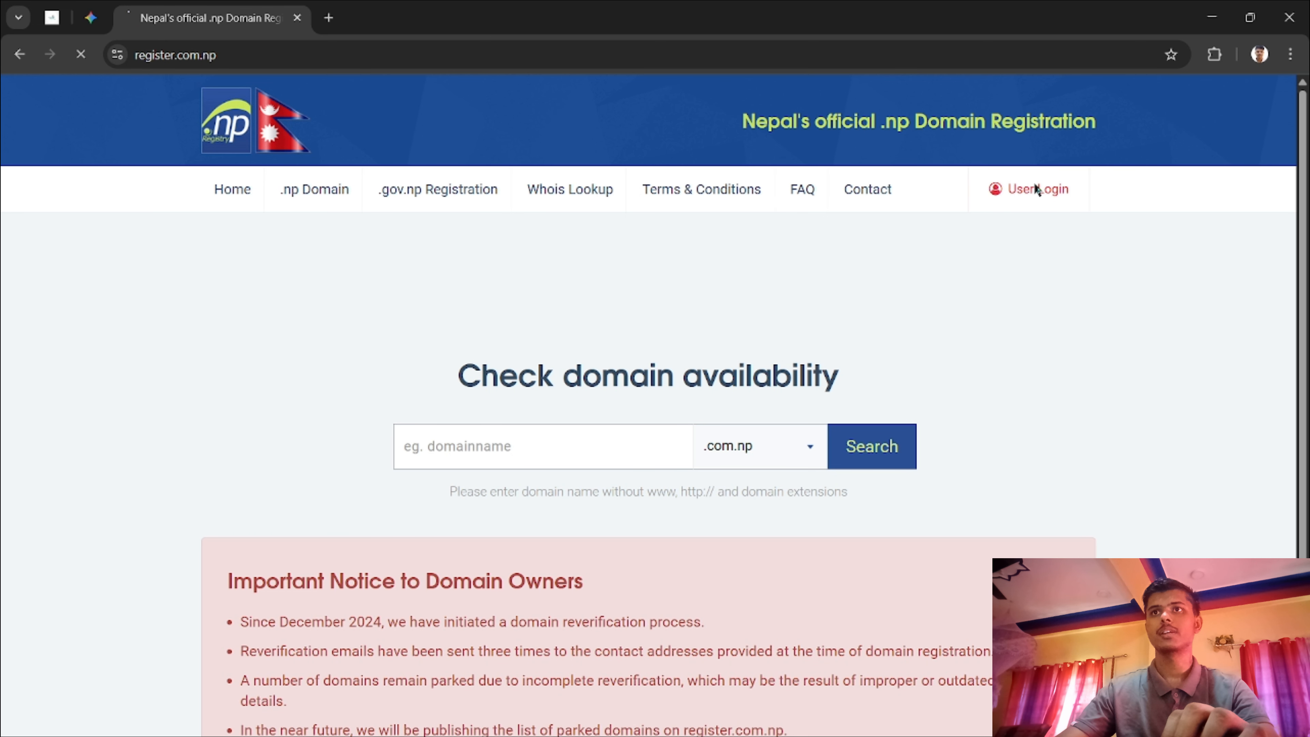
pyautogui.click(523, 585)
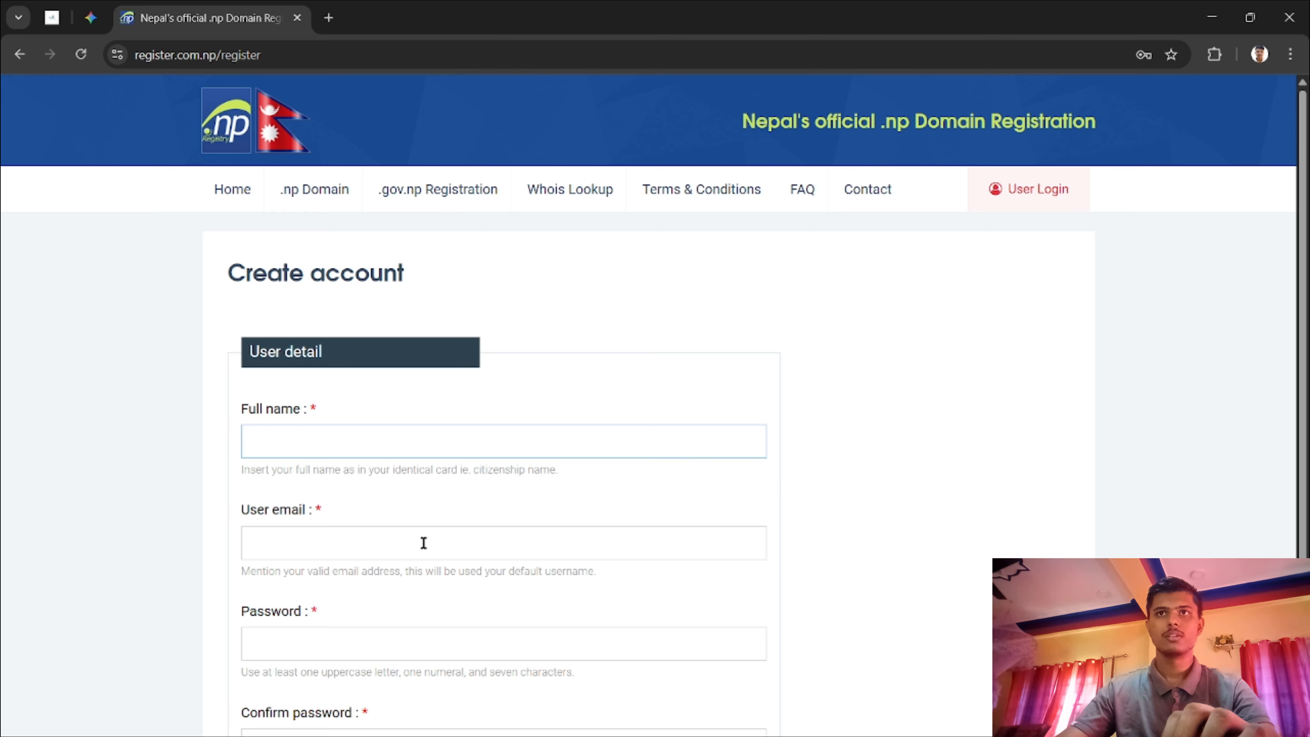
# Fill in the full name and user email in the Create account form with the saved details.
pyautogui.click(304, 444)
pyautogui.click(367, 474)
pyautogui.scroll(-4, 358, 495)
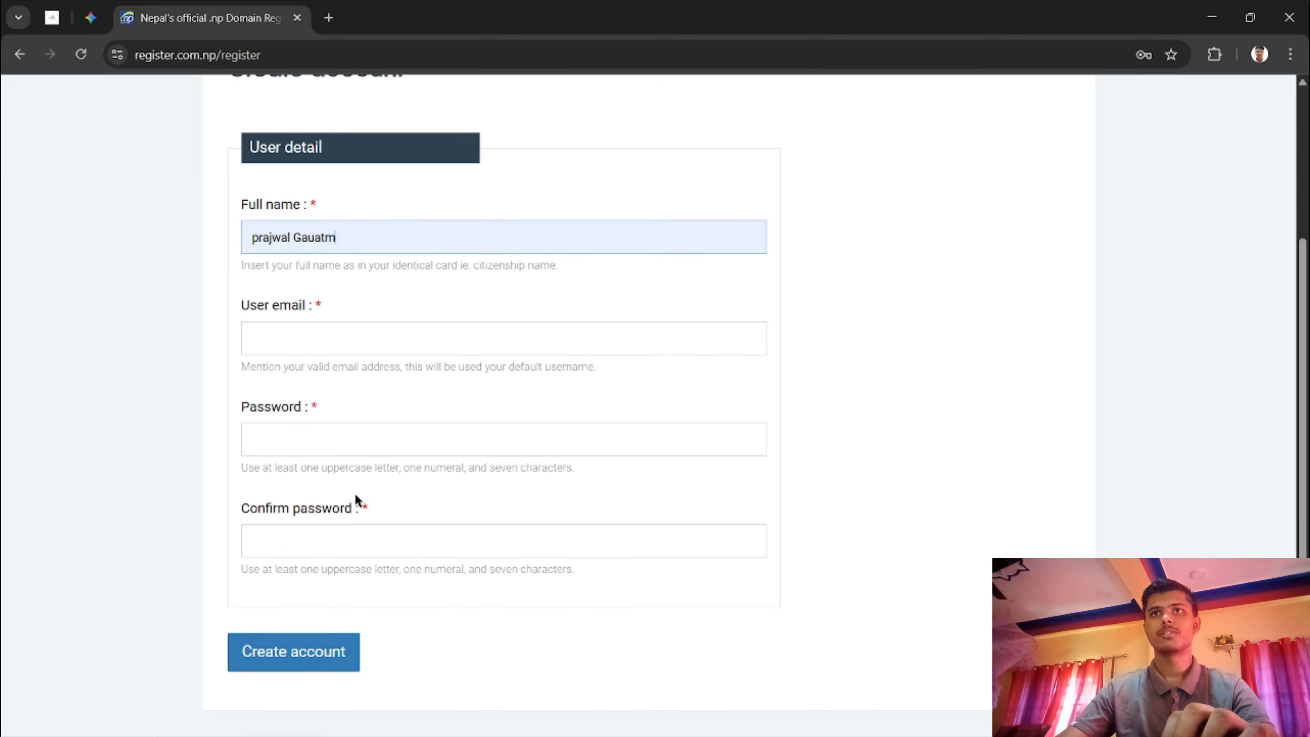
pyautogui.click(296, 304)
pyautogui.click(387, 356)
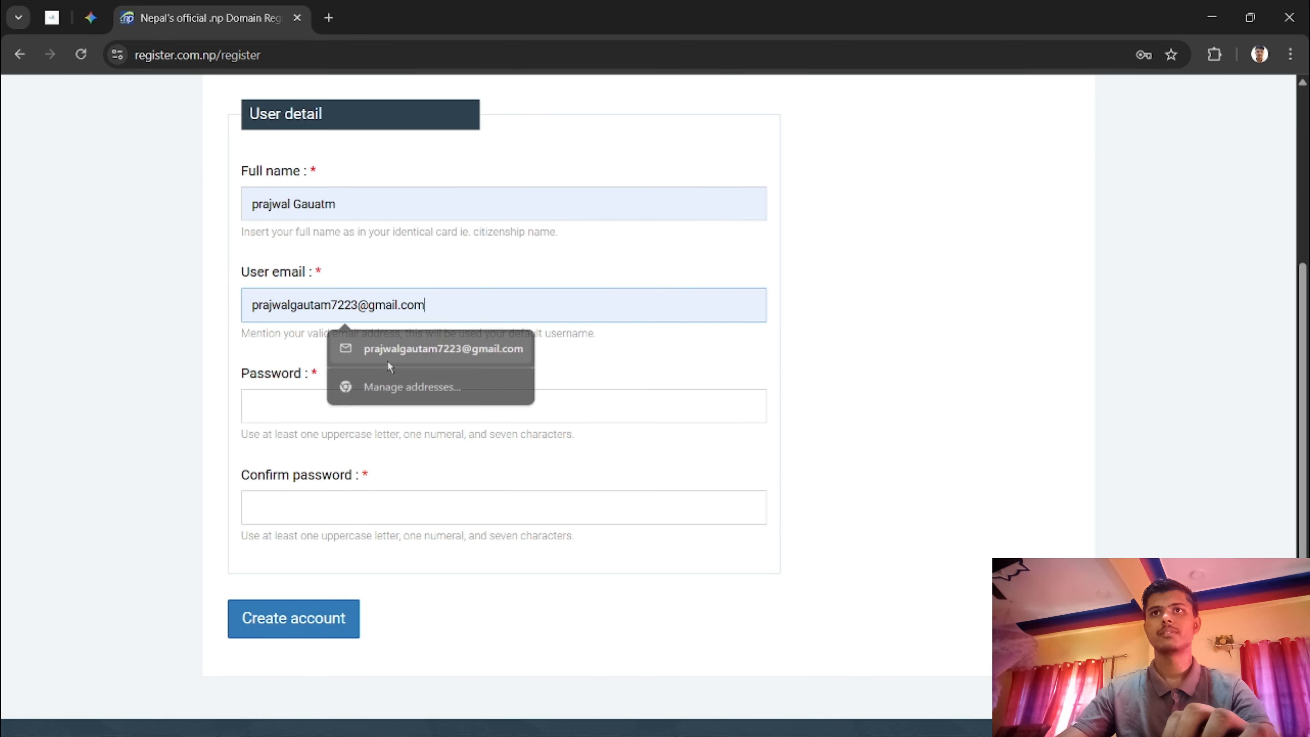
# Fill in the account password with the saved one and repeat it in the password confirmation.
pyautogui.click(360, 409)
pyautogui.click(391, 449)
pyautogui.moveTo(321, 404); pyautogui.dragTo(246, 407)
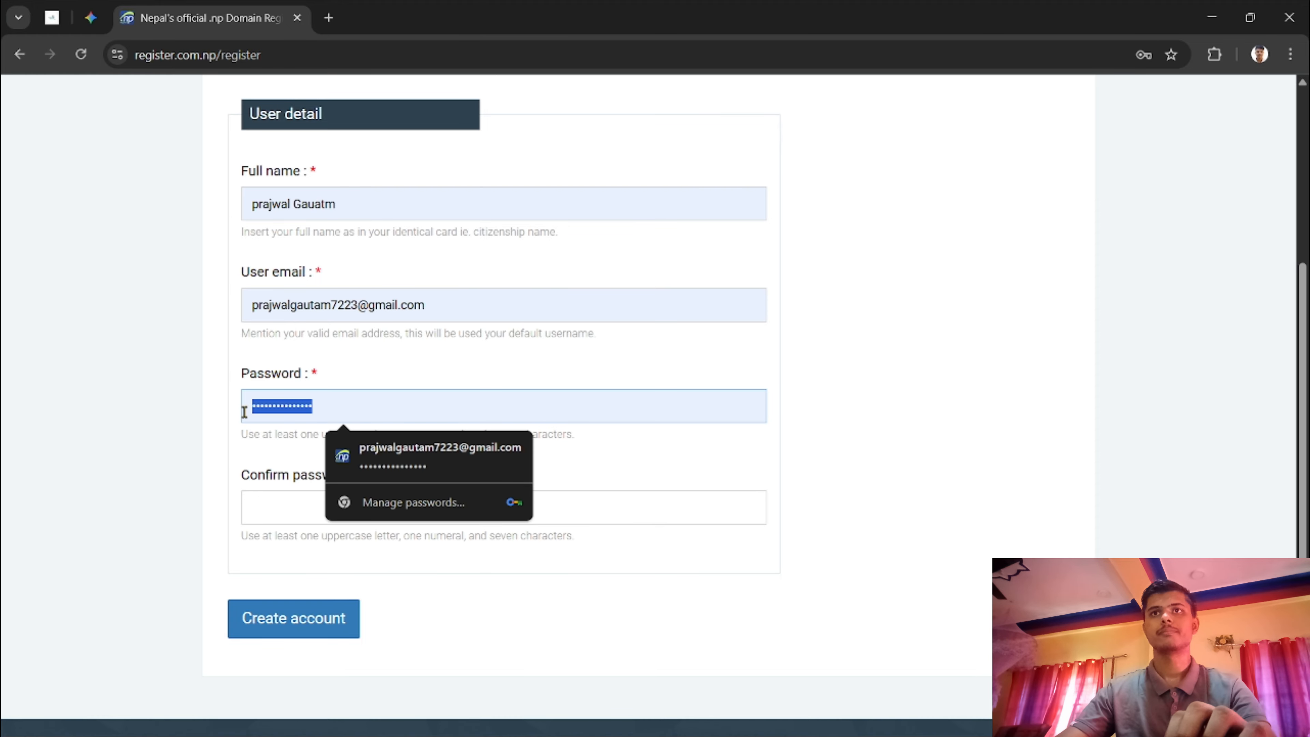
pyautogui.click(260, 504)
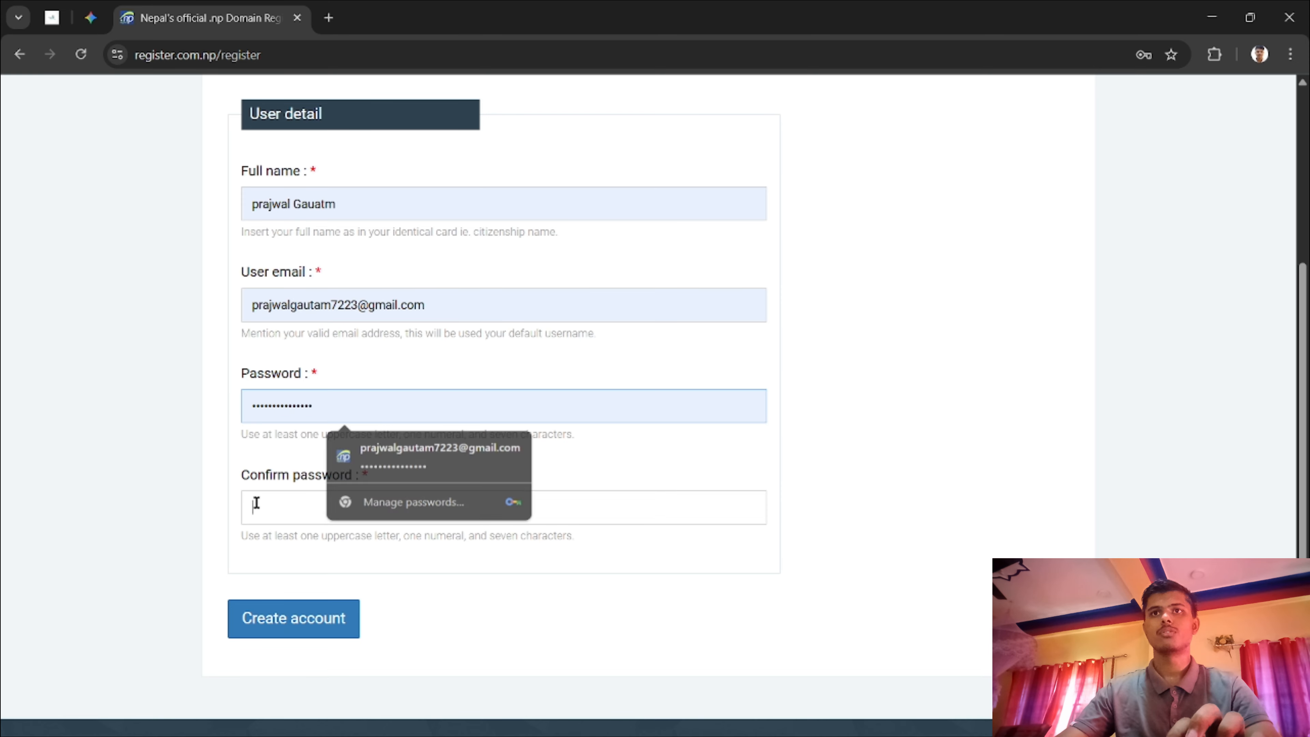
pyautogui.hotkey('ctrl', 'v')
pyautogui.write('••')
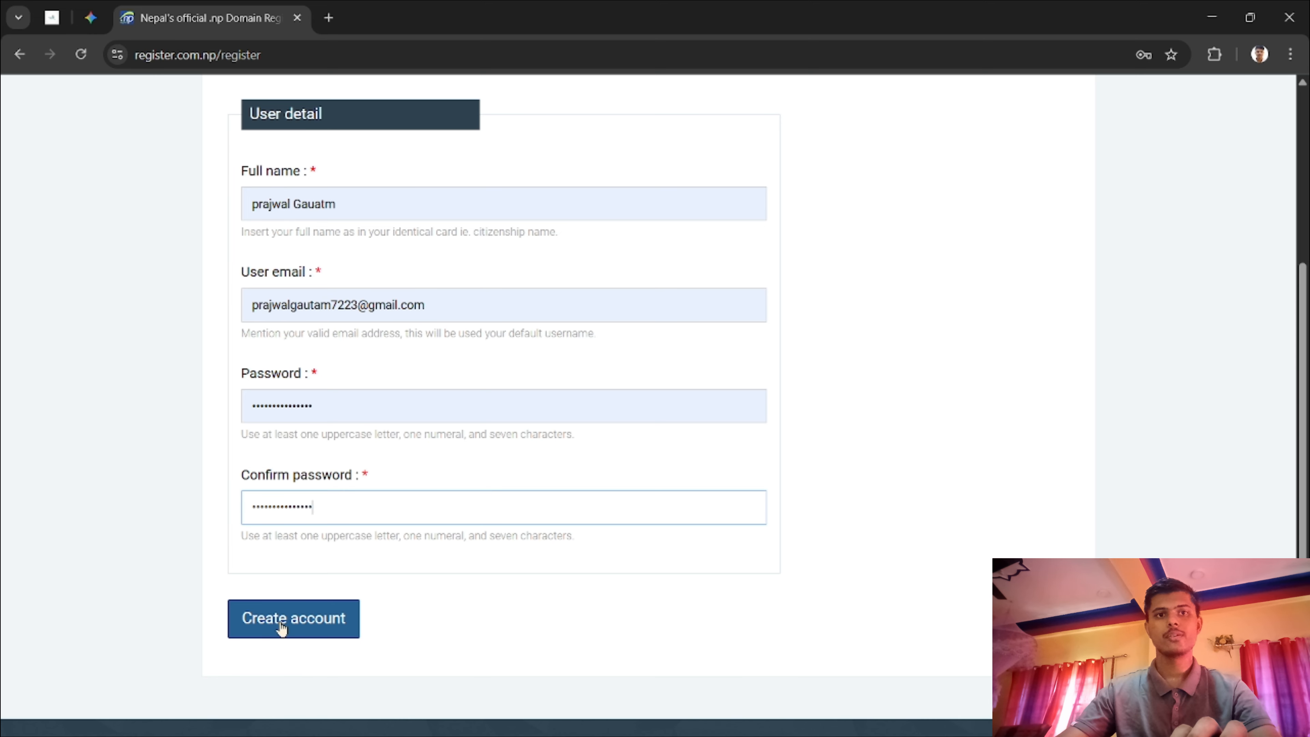
pyautogui.click(357, 619)
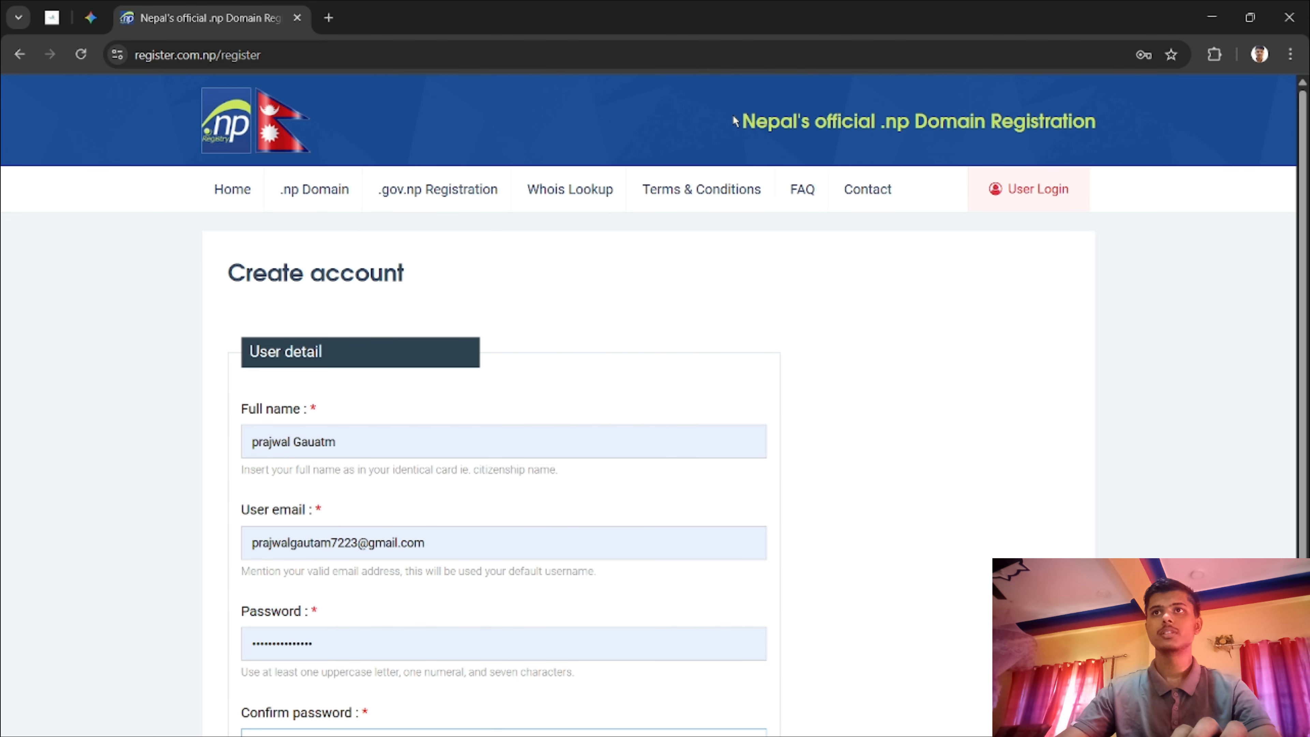
pyautogui.moveTo(735, 120); pyautogui.dragTo(1096, 122)
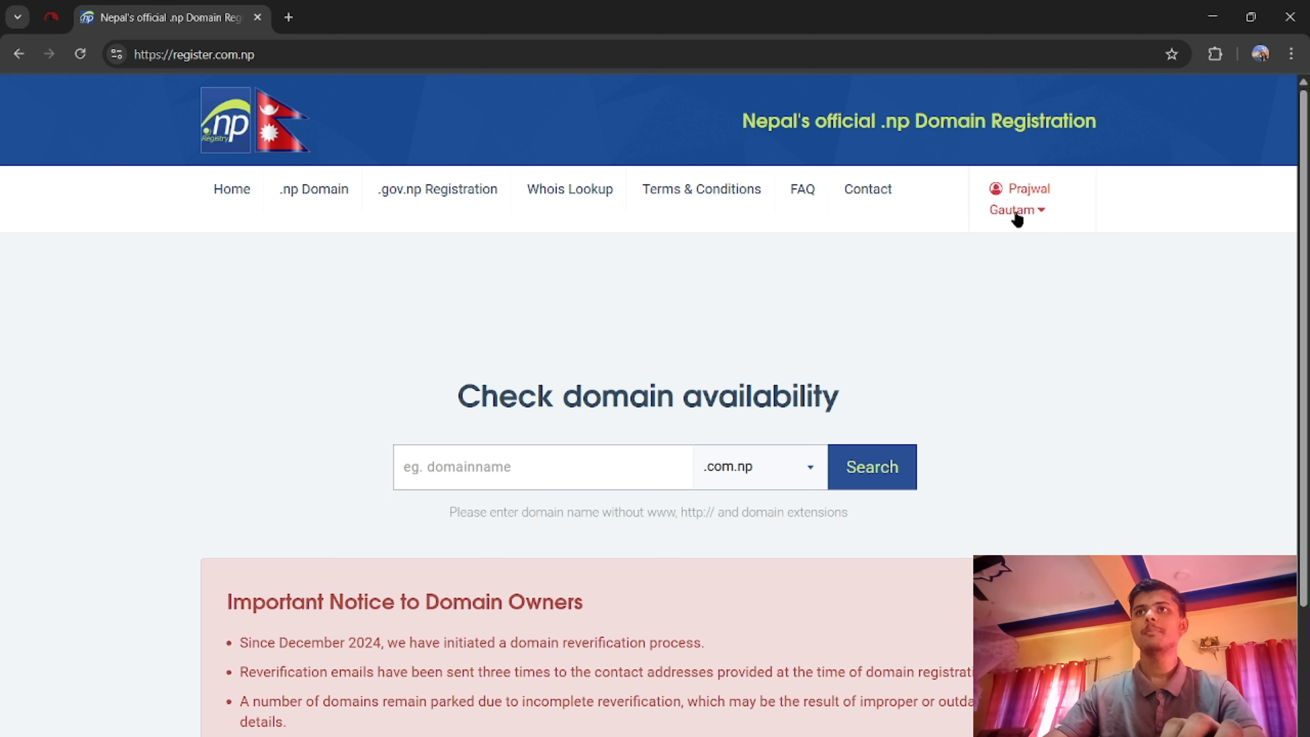
# Open the dashboard of the signed-in user account on the domain registration site.
pyautogui.click(1014, 219)
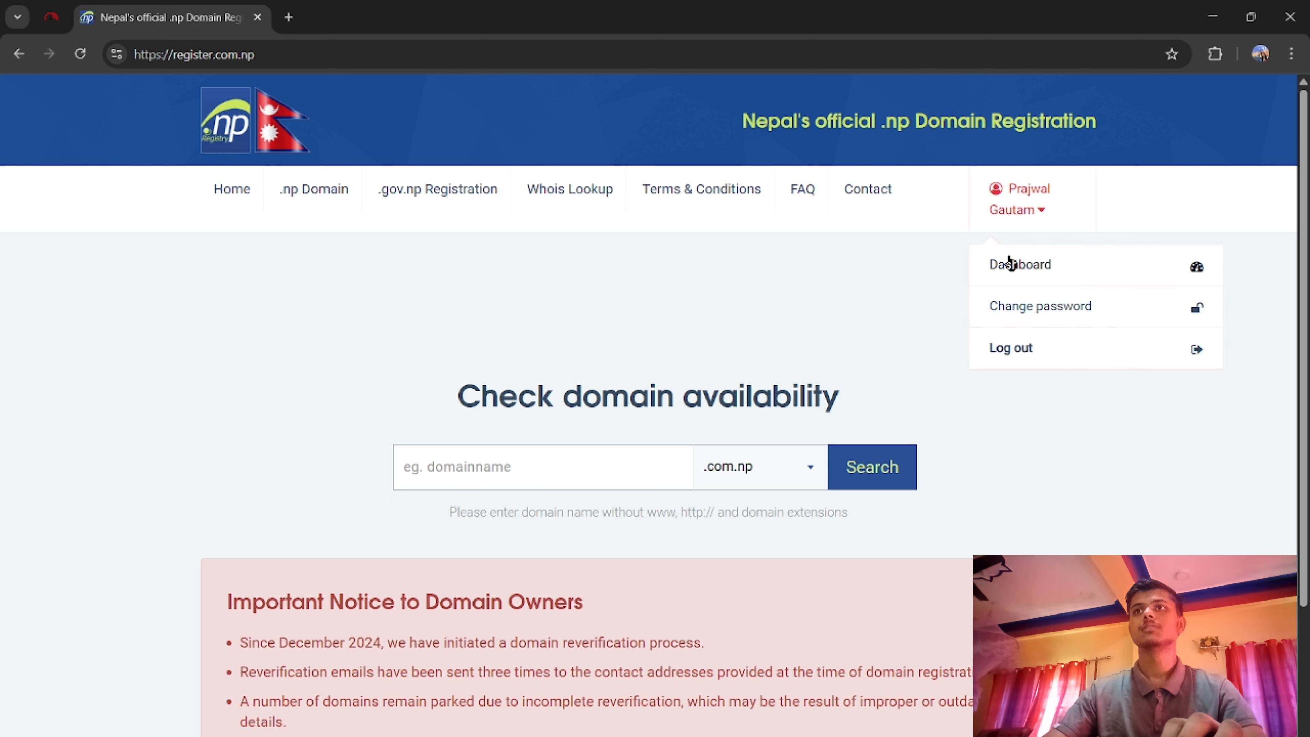
pyautogui.click(1009, 264)
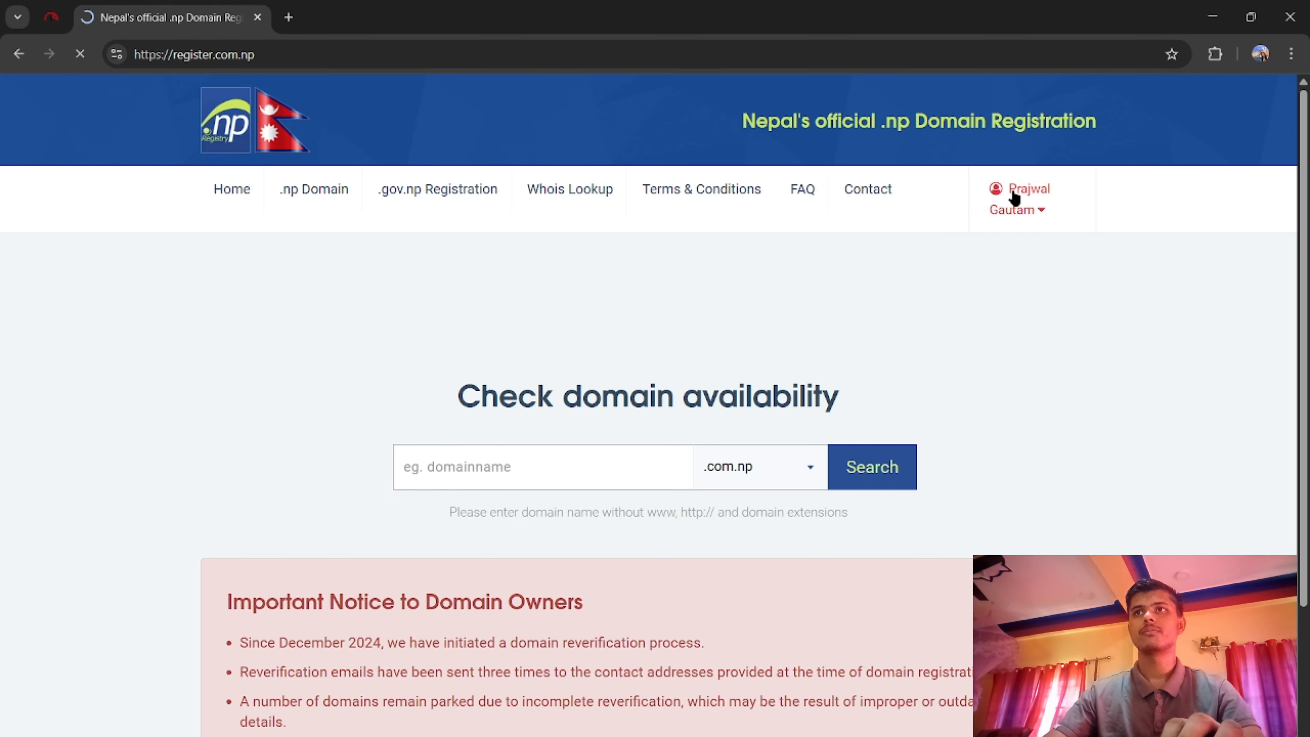
pyautogui.click(1013, 196)
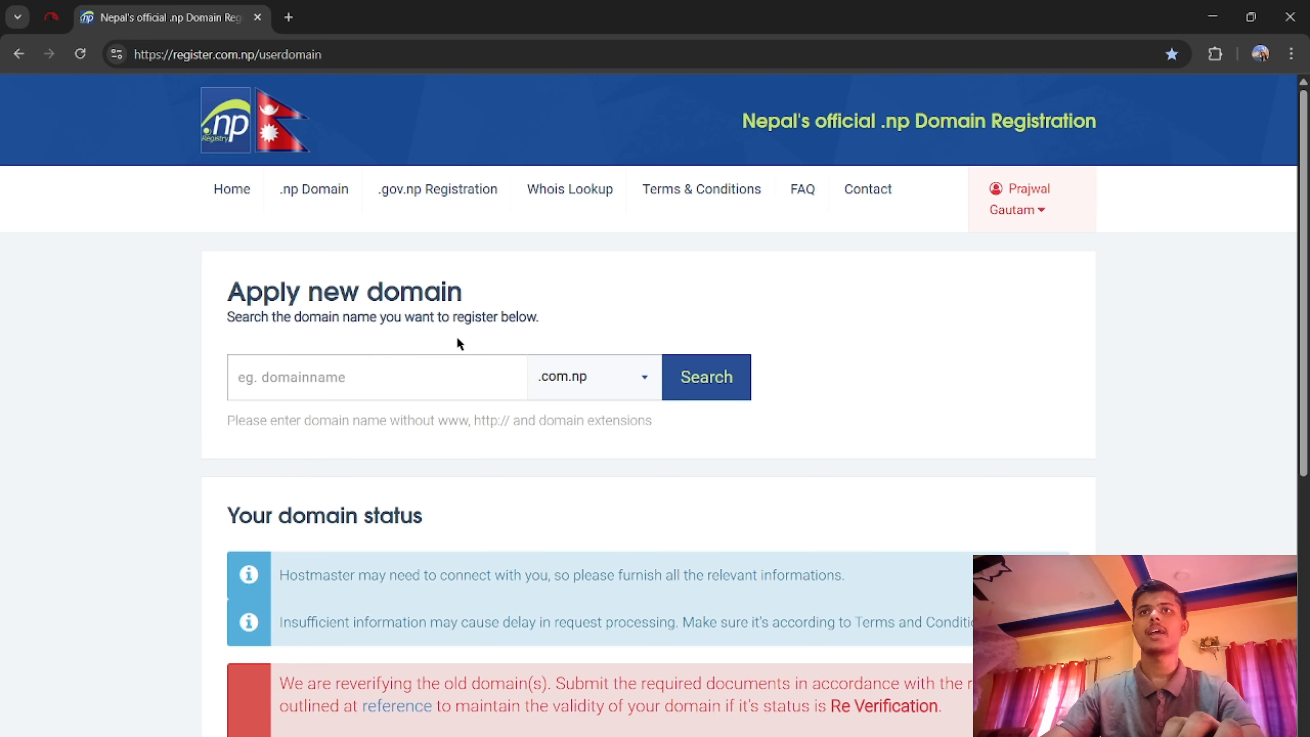
# Check the availability of the owner's joined first and last name as a .com.np domain.
pyautogui.click(280, 372)
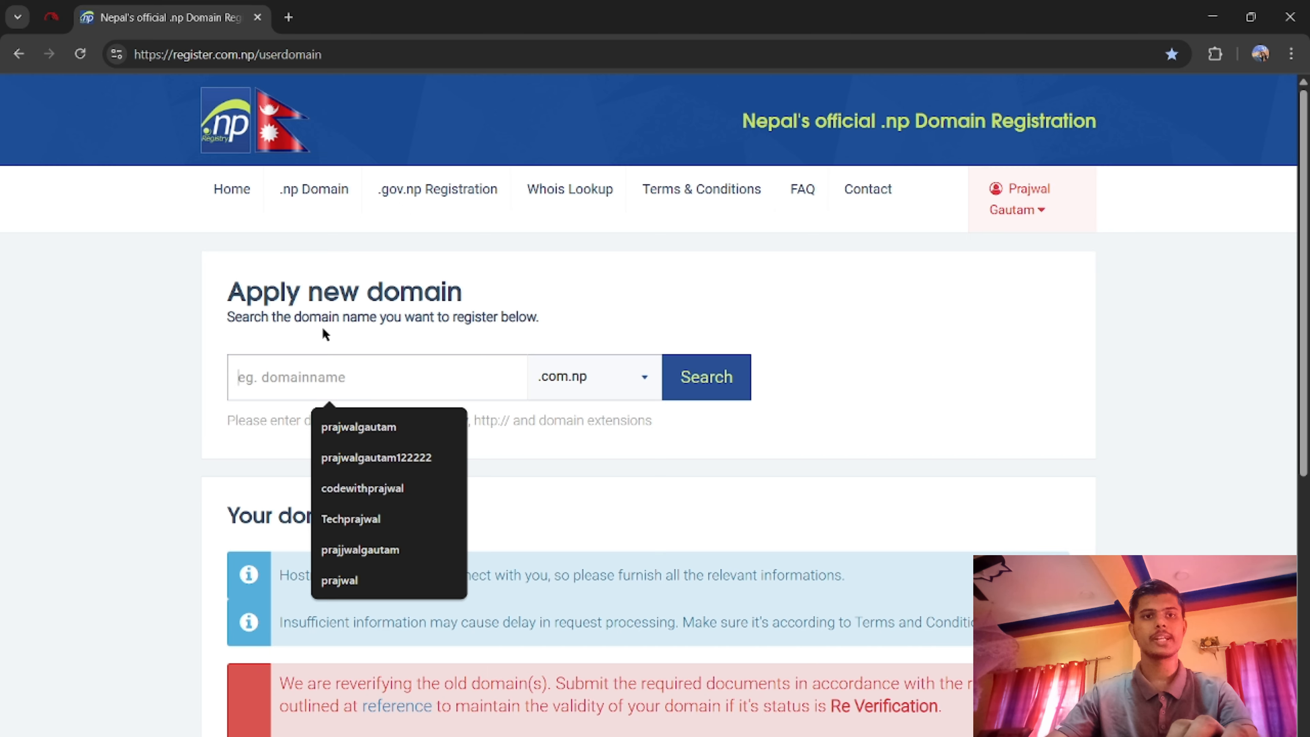
pyautogui.click(346, 420)
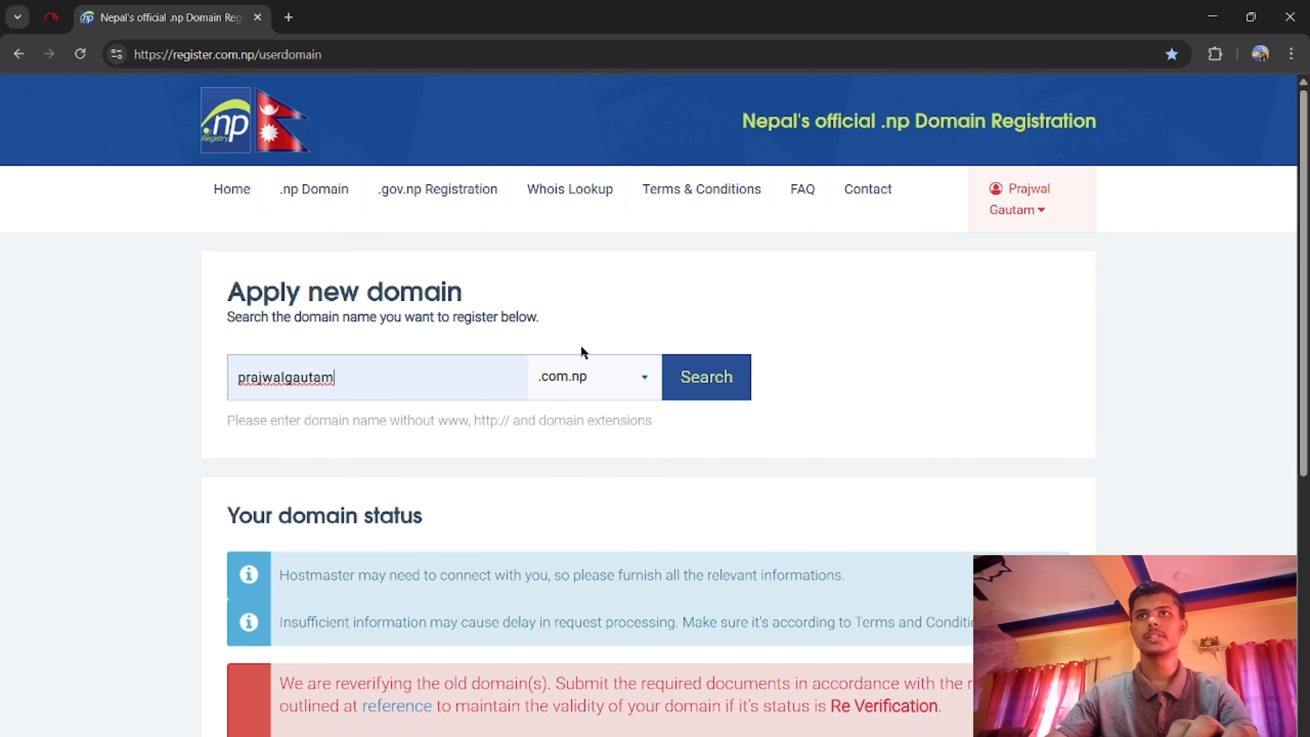
pyautogui.click(733, 379)
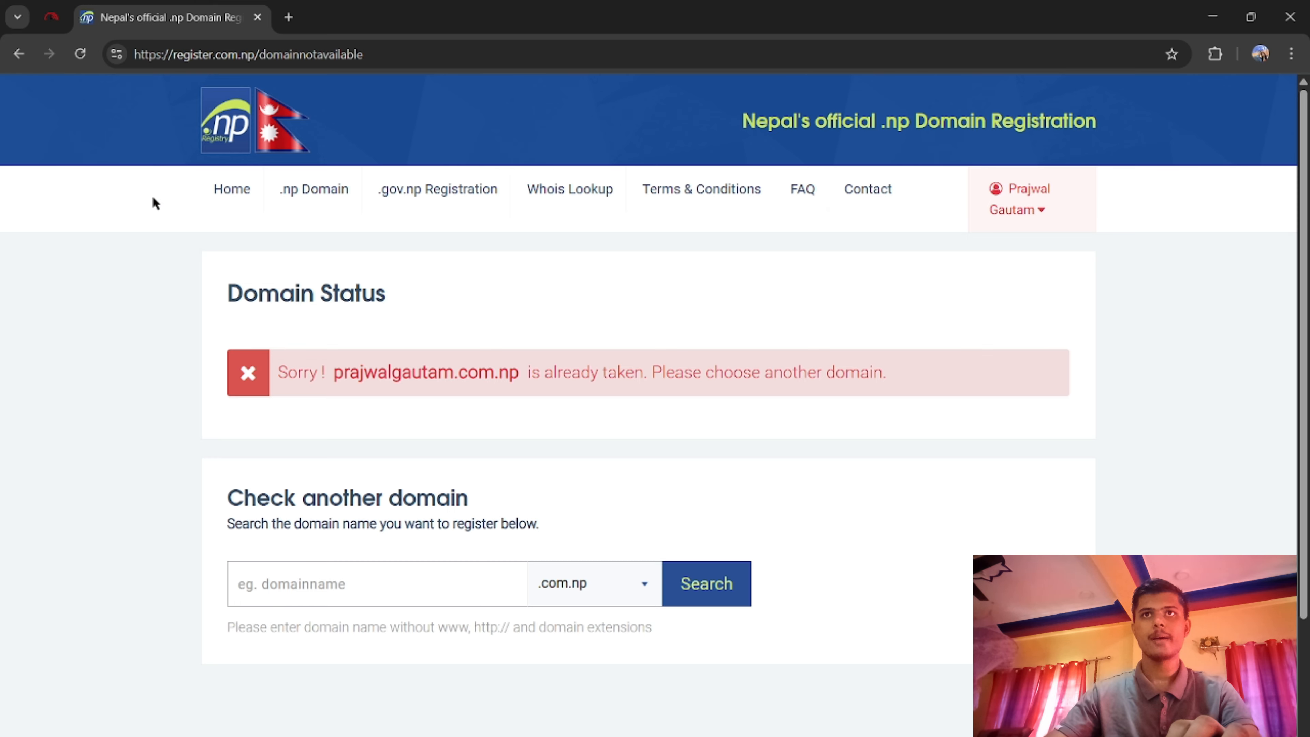
# Enter the owner's joined first and last name as the name for another .com.np domain check.
pyautogui.click(317, 584)
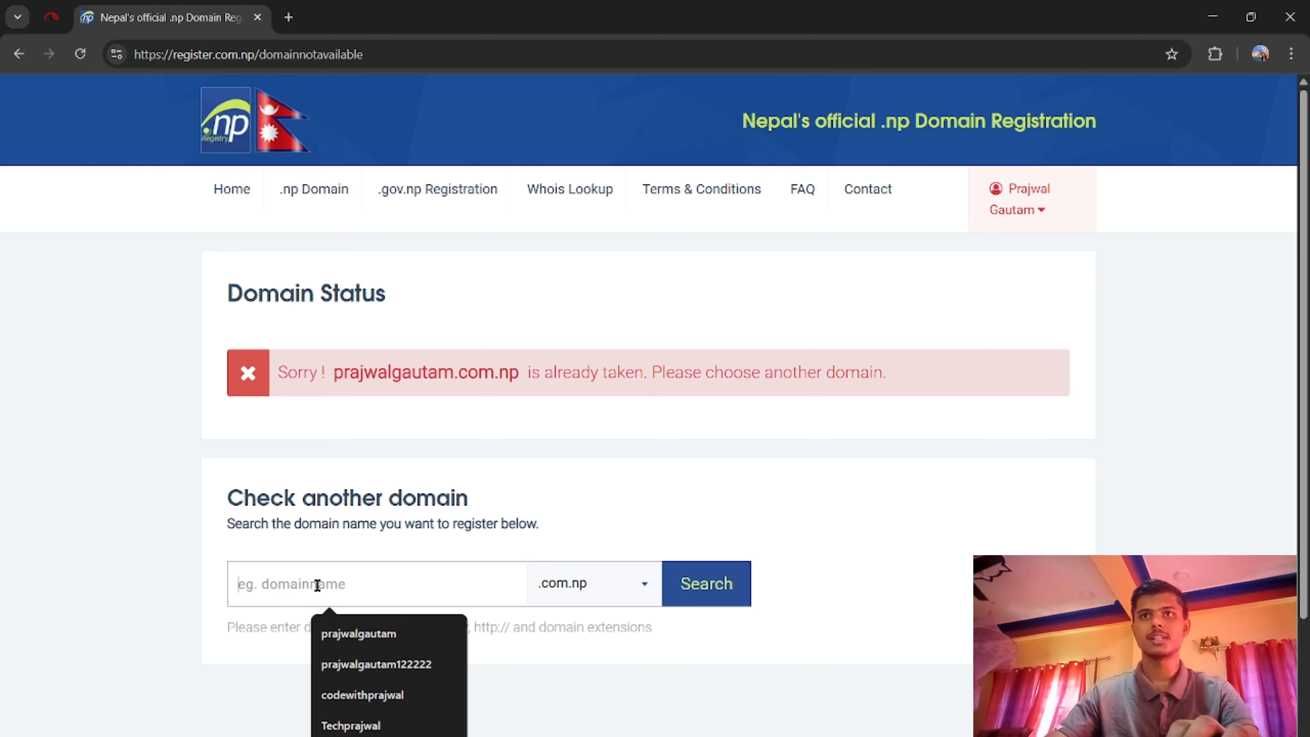
pyautogui.click(371, 618)
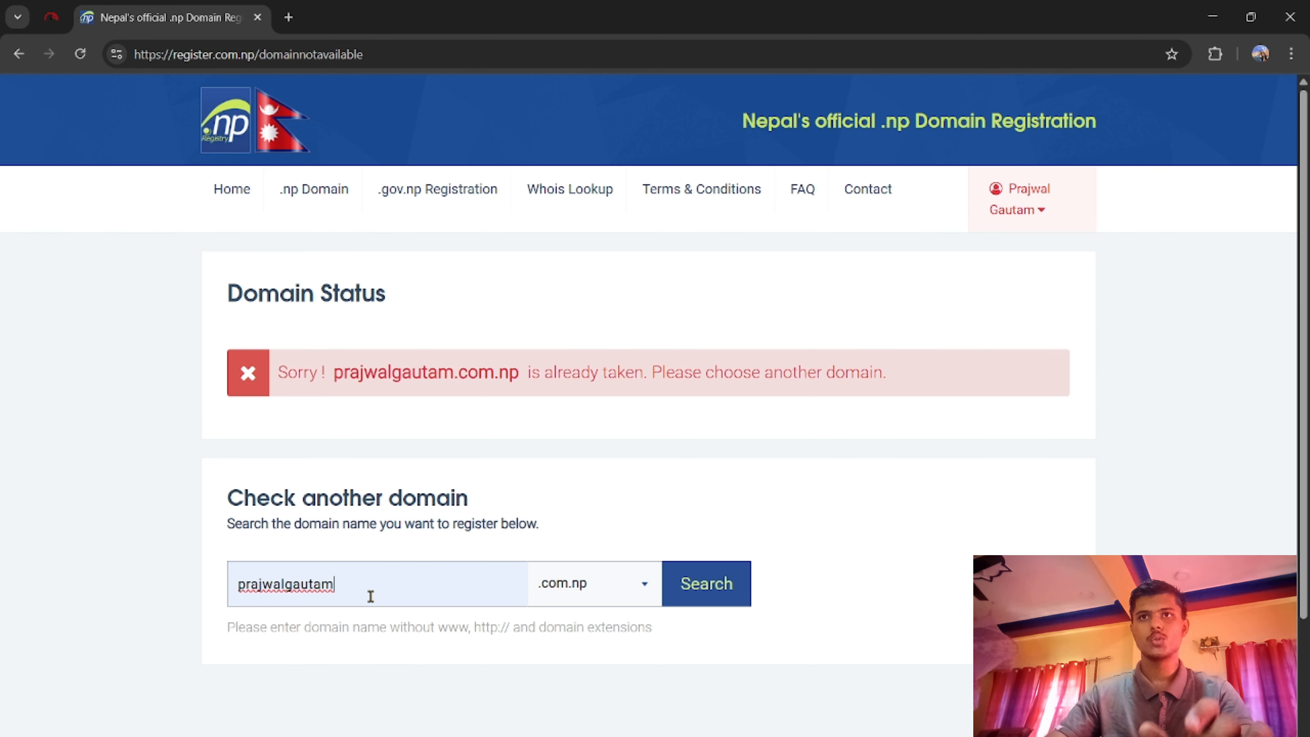
pyautogui.write('21')
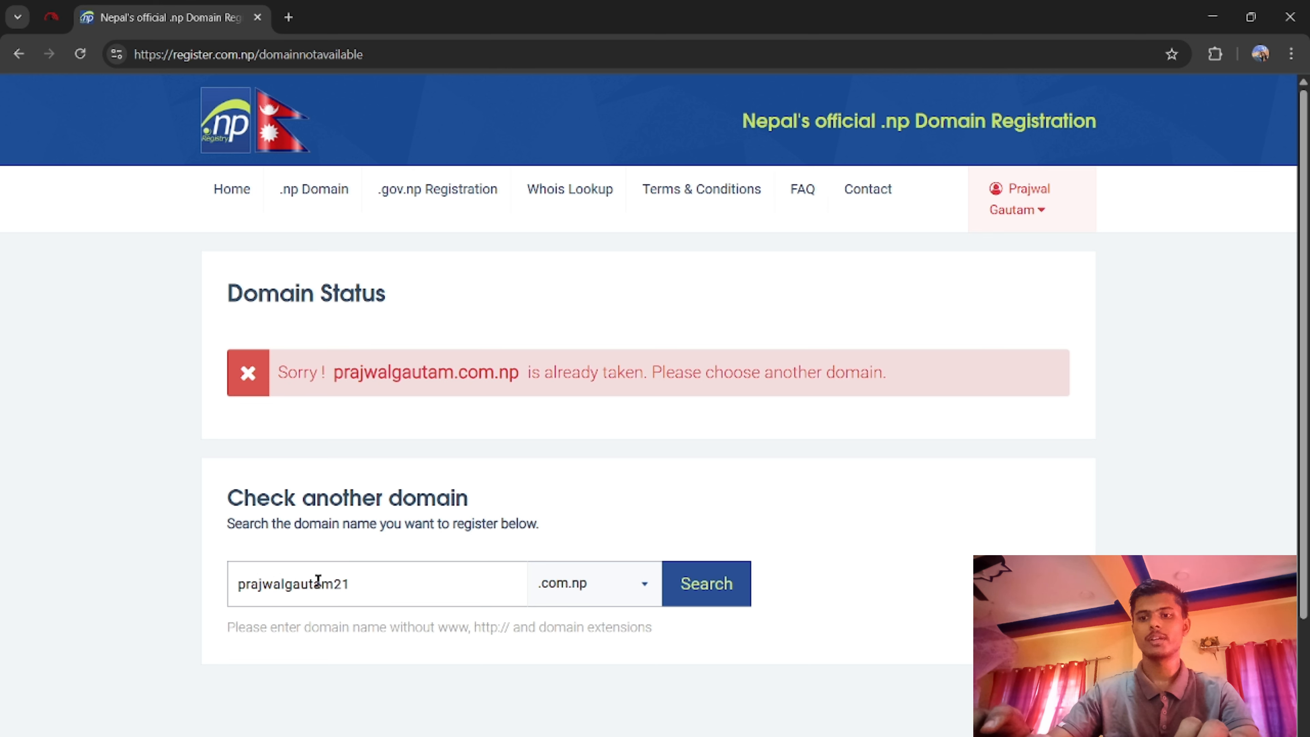
pyautogui.press('BackSpace')
pyautogui.press('BackSpace')
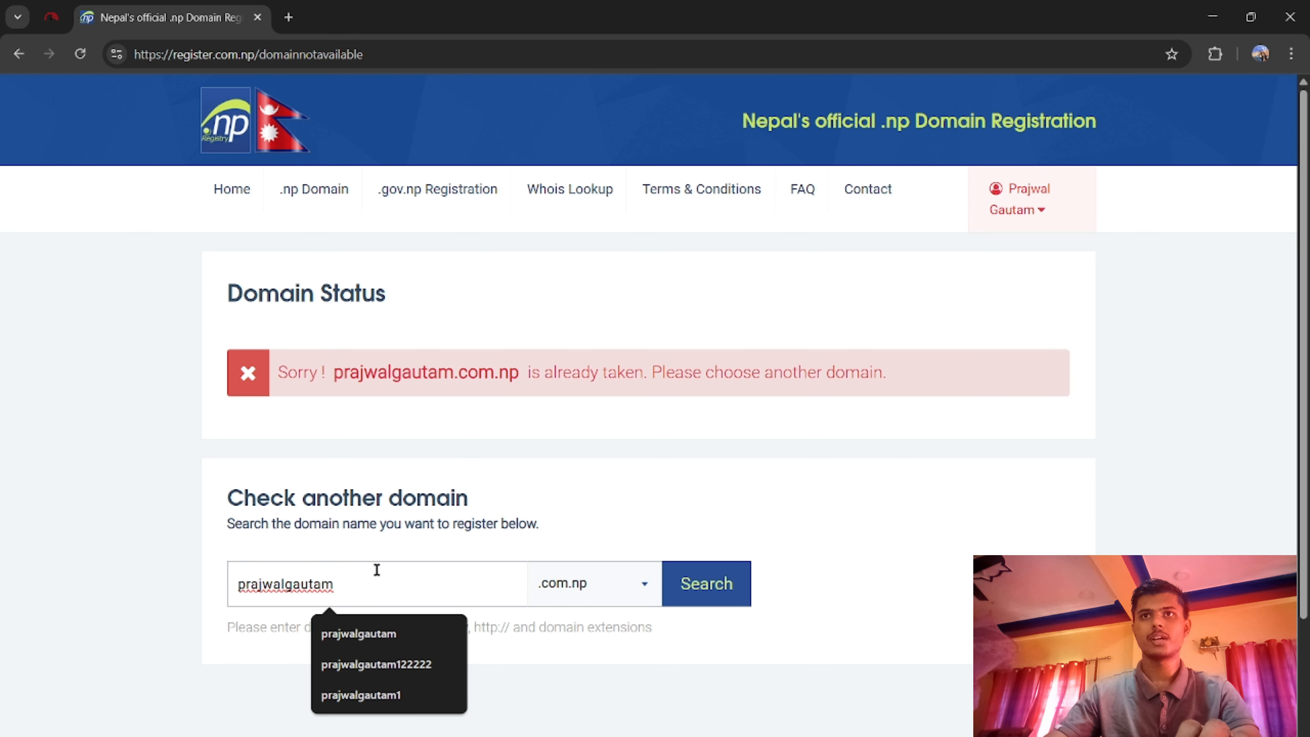
pyautogui.click(287, 586)
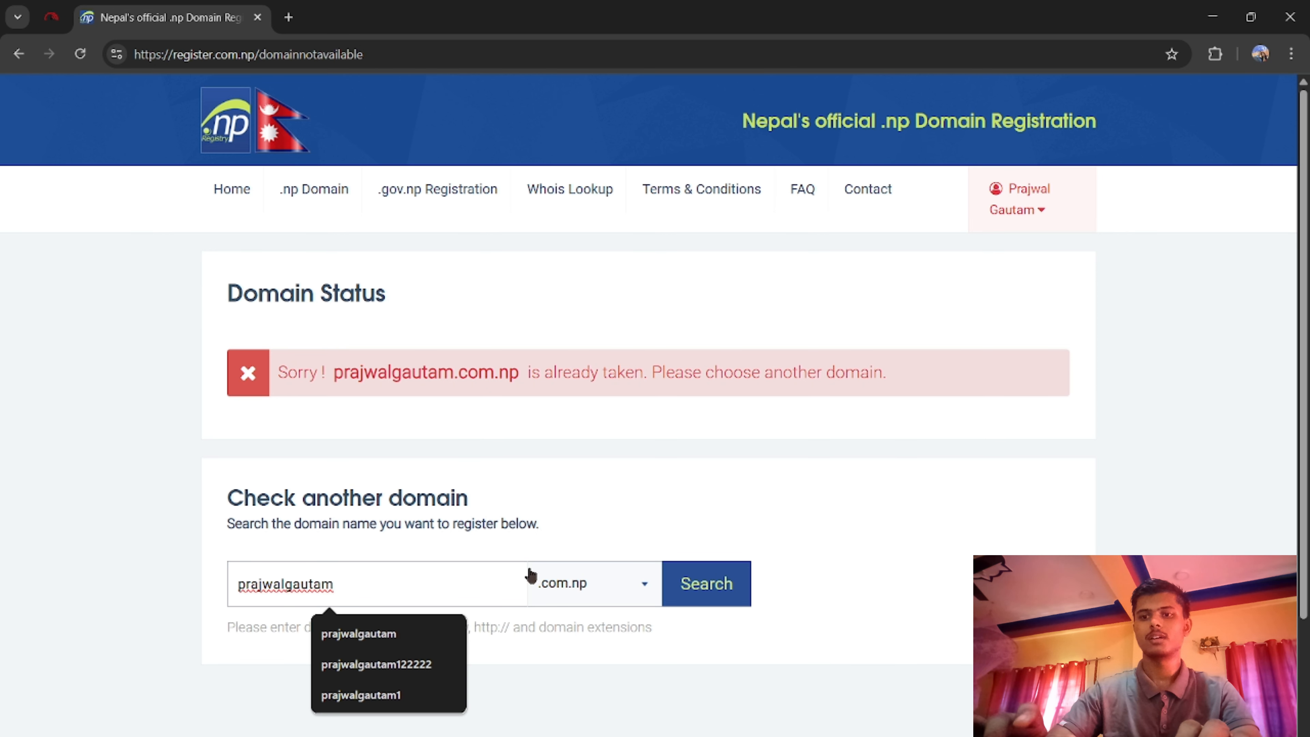
pyautogui.write('-')
pyautogui.press('BackSpace')
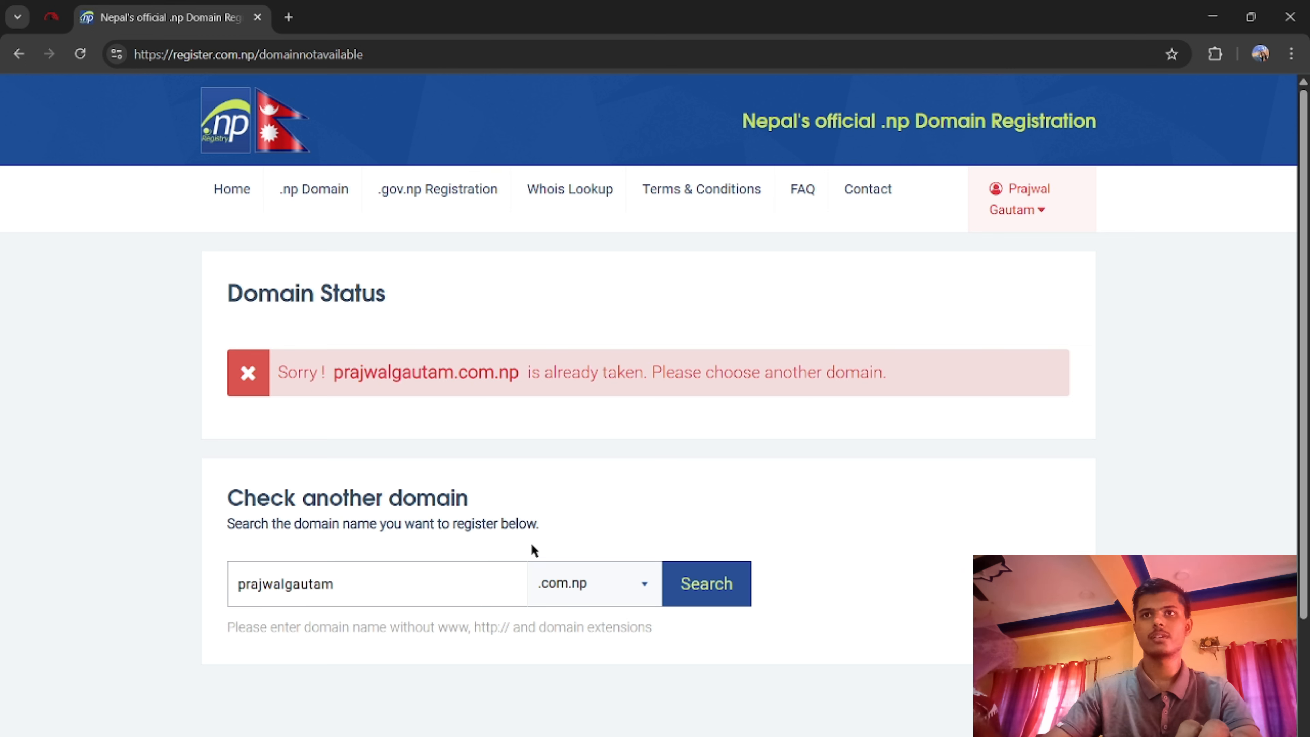
# Append the suffix 2 to the domain name entered for the new availability check.
pyautogui.click(408, 588)
pyautogui.write('1')
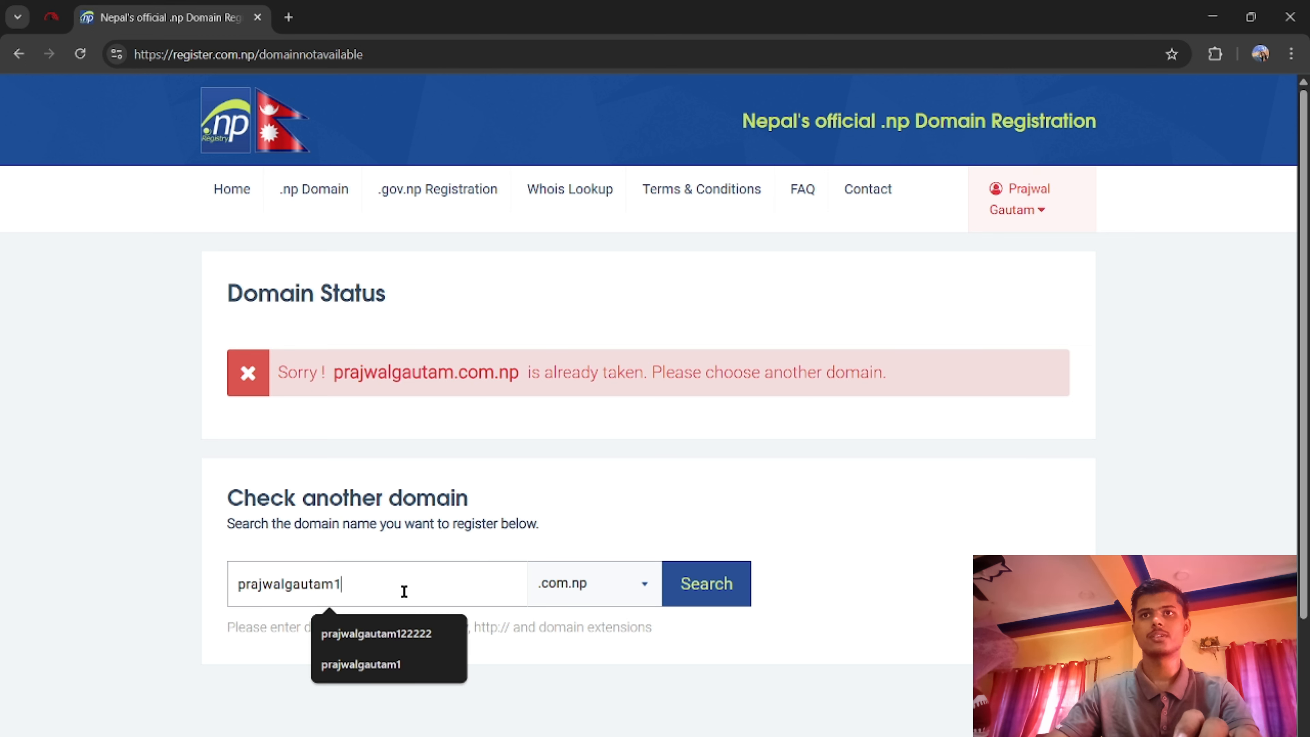
pyautogui.press('BackSpace')
pyautogui.write('2')
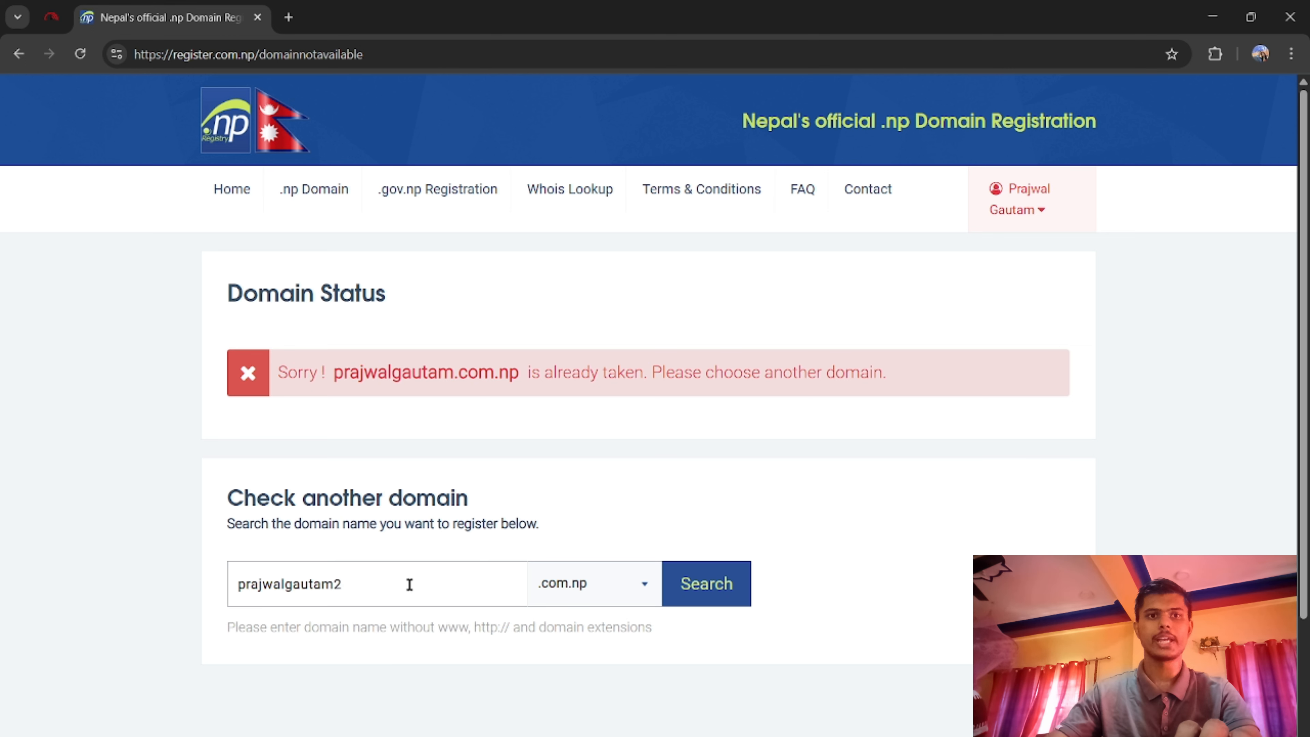
# Check the availability of the .com.np domain name with the suffix 2 and open its registration request form.
pyautogui.click(706, 585)
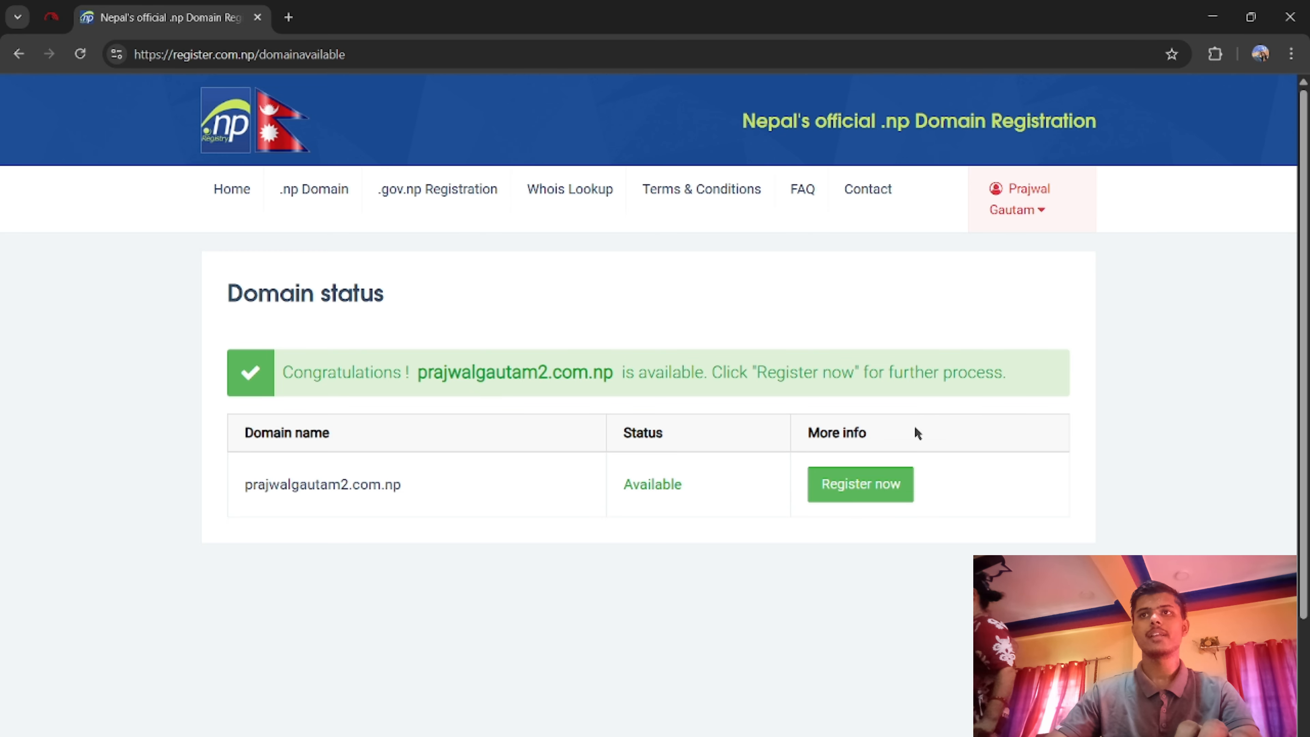
pyautogui.click(883, 483)
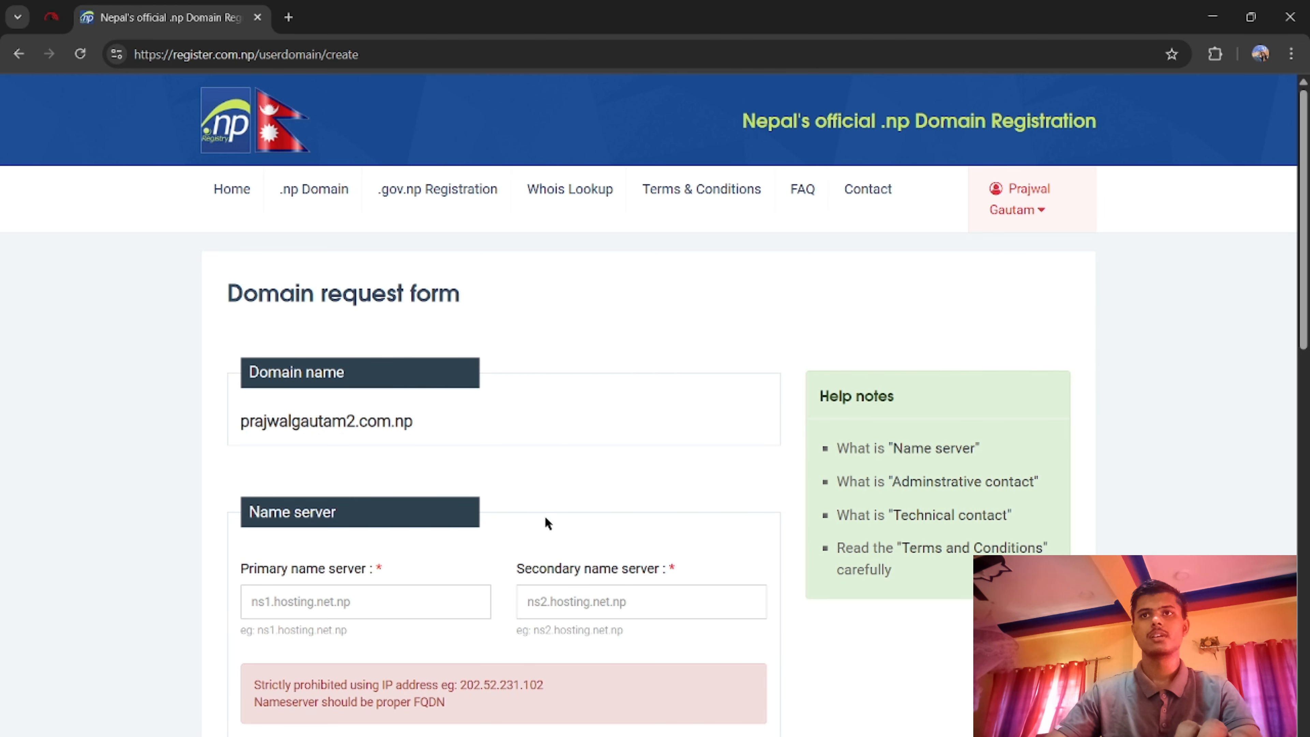
# Set the primary name server to ns1.hosting.net.np and the secondary name server to ns2.hosting.net.np.
pyautogui.scroll(-12, 547, 522)
pyautogui.scroll(6, 544, 524)
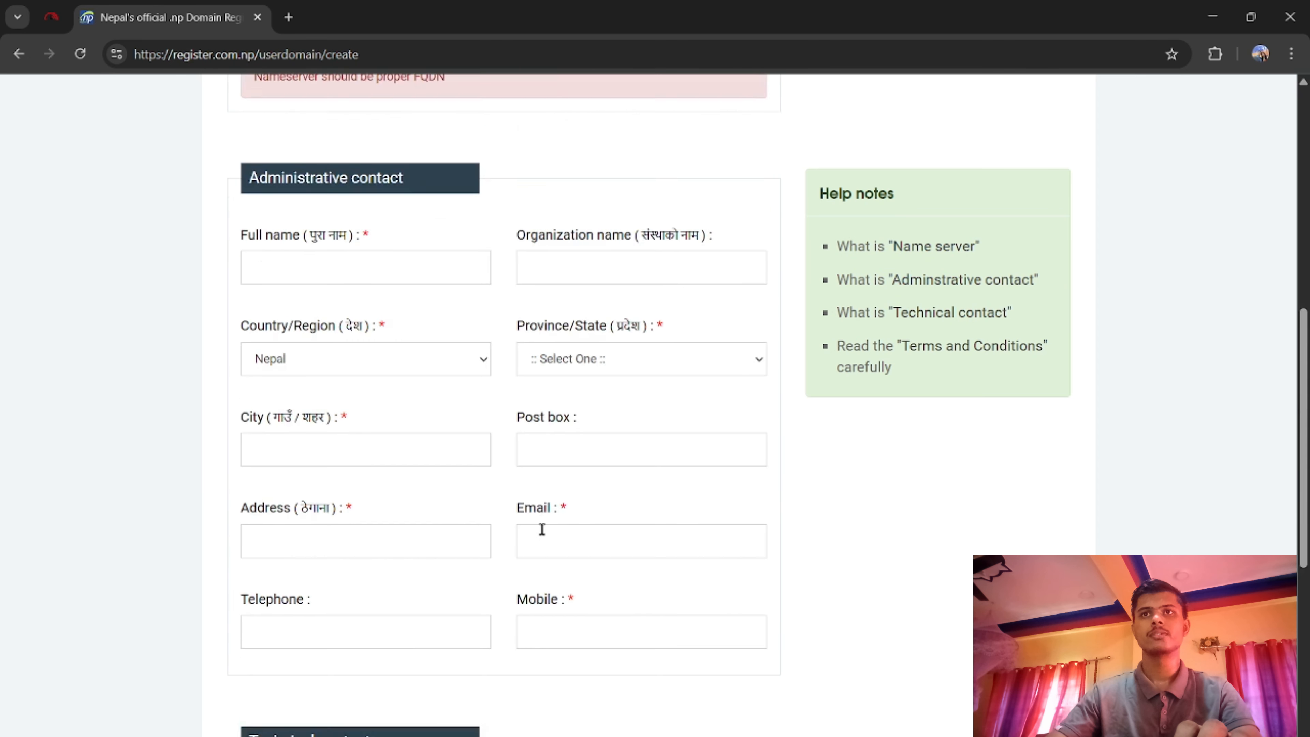
pyautogui.scroll(5, 539, 531)
pyautogui.click(353, 284)
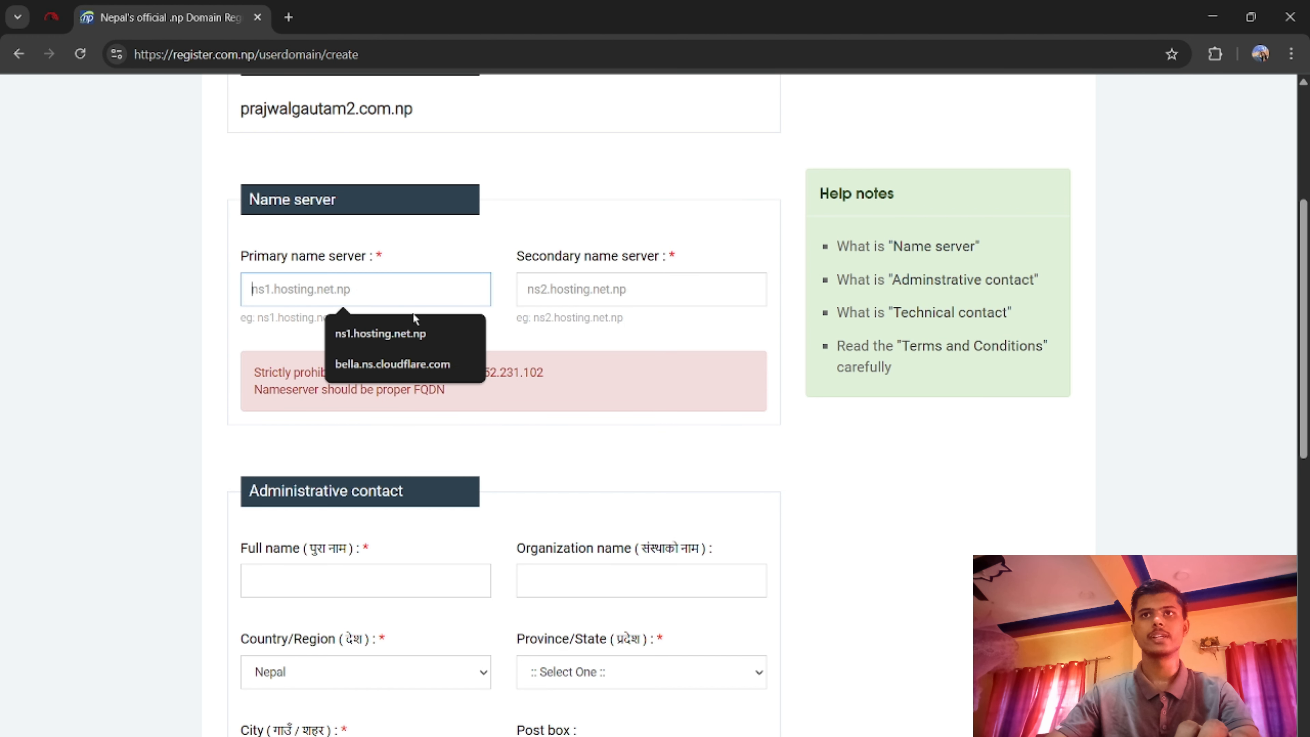
pyautogui.click(392, 320)
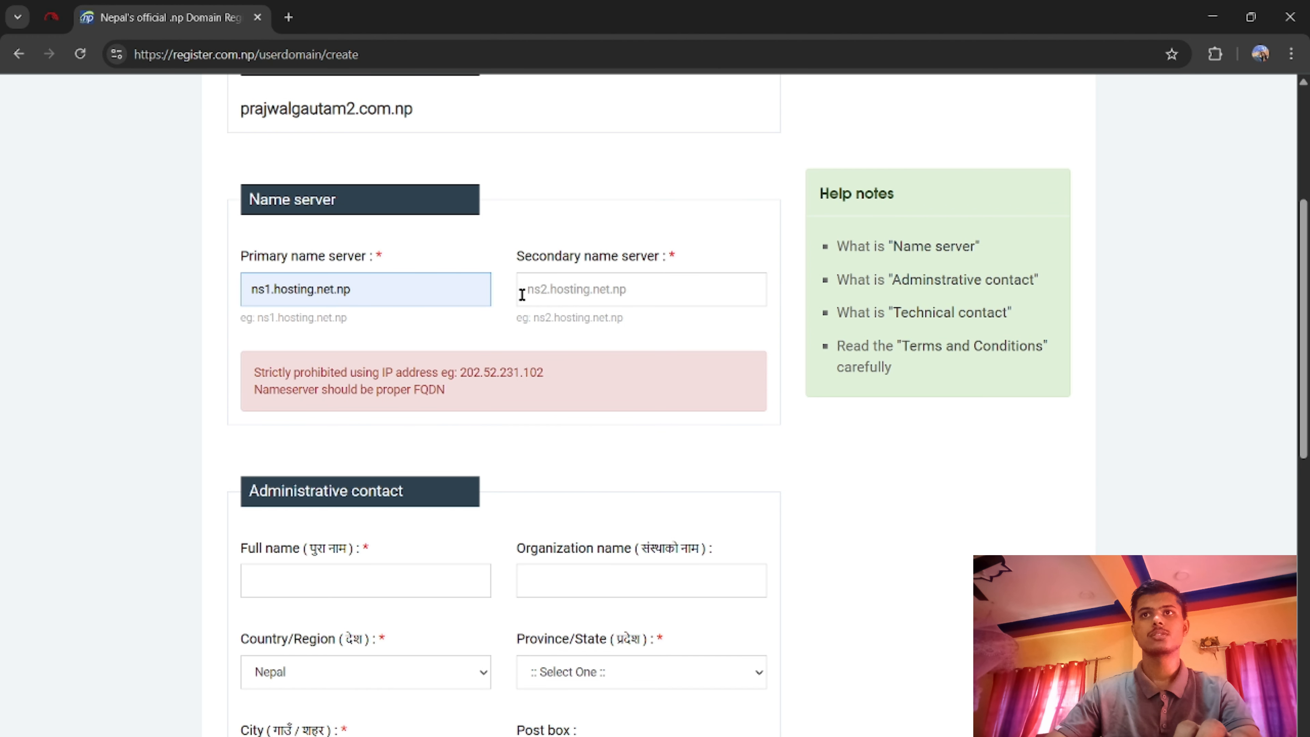
pyautogui.click(573, 285)
pyautogui.click(639, 333)
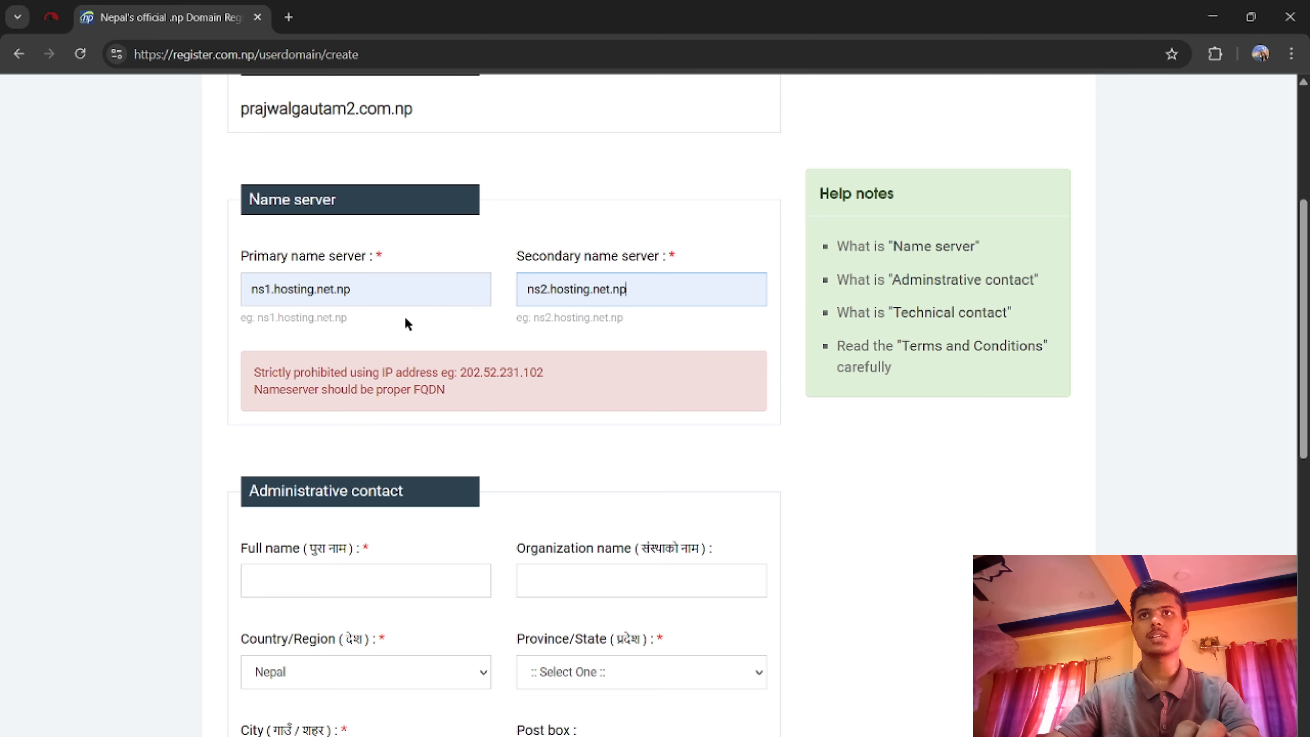
pyautogui.tripleClick(352, 296)
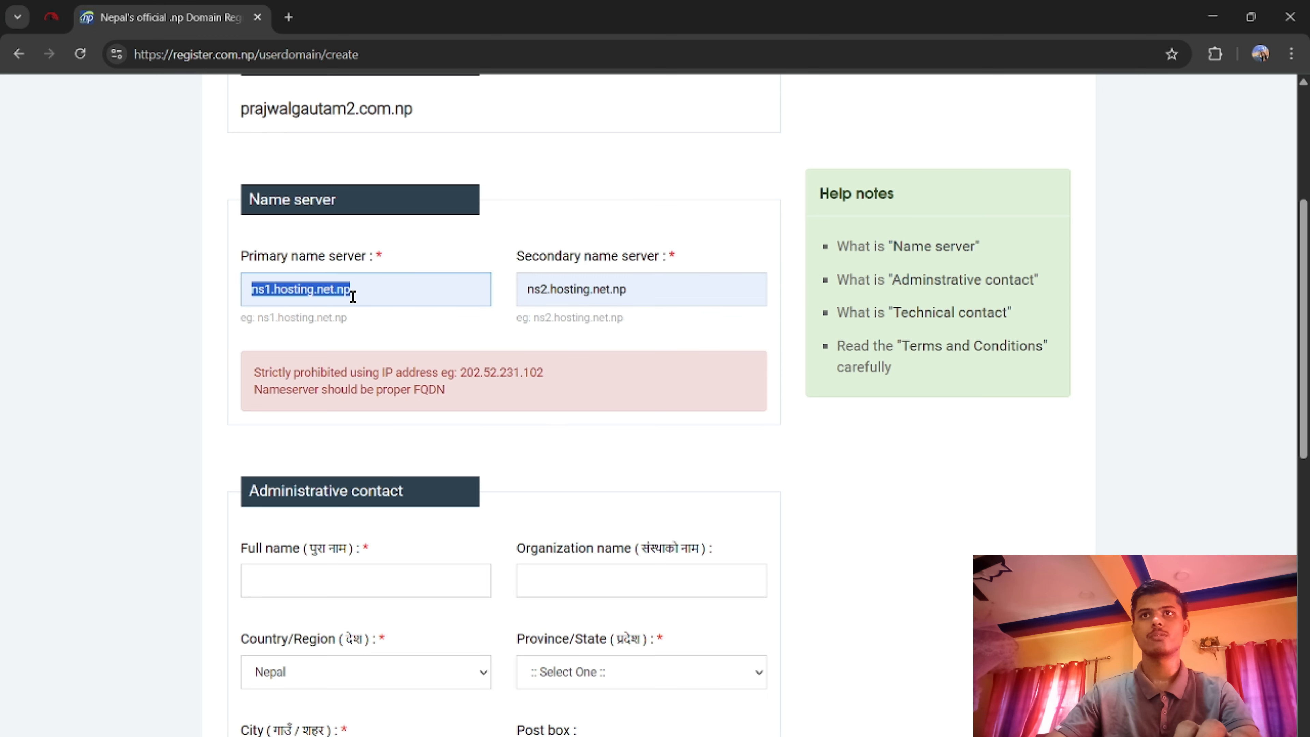
pyautogui.click(397, 296)
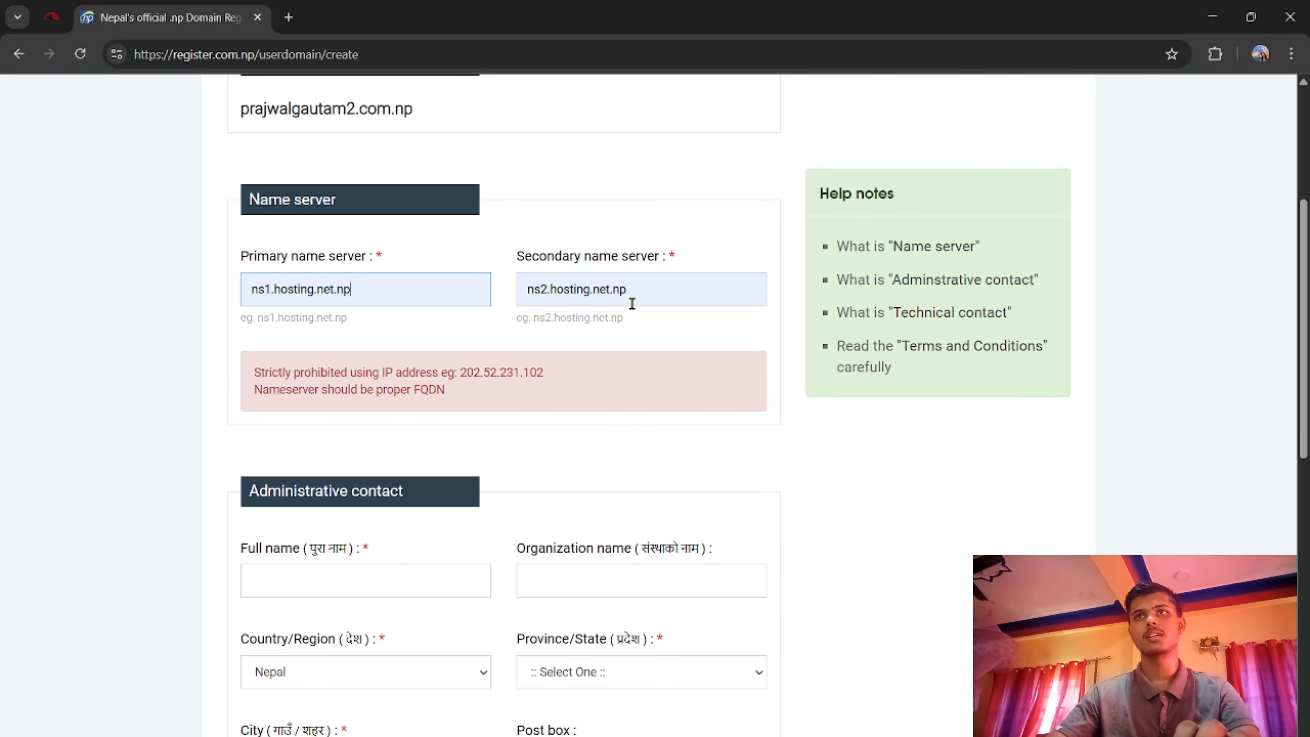
# Fill in the administrative contact from the saved address profile, adding the contact's mobile number and province.
pyautogui.scroll(-5, 365, 409)
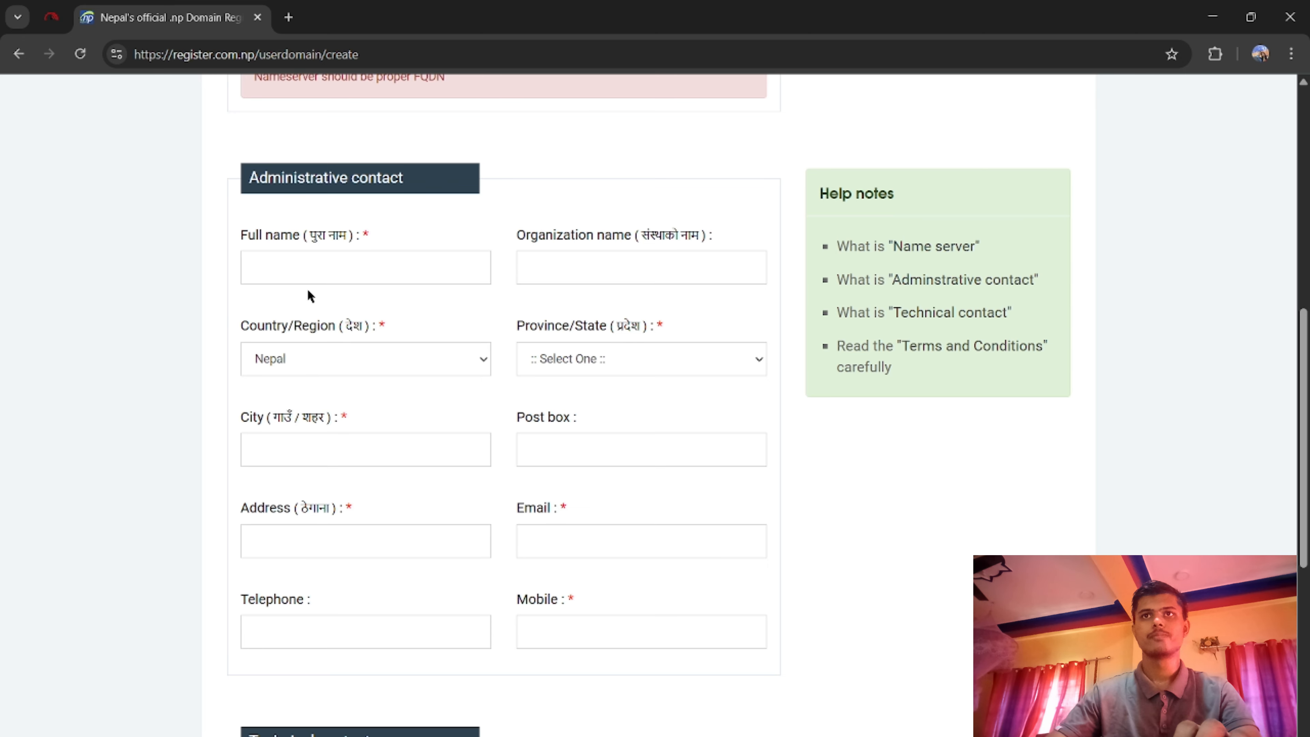
pyautogui.click(303, 273)
pyautogui.click(384, 312)
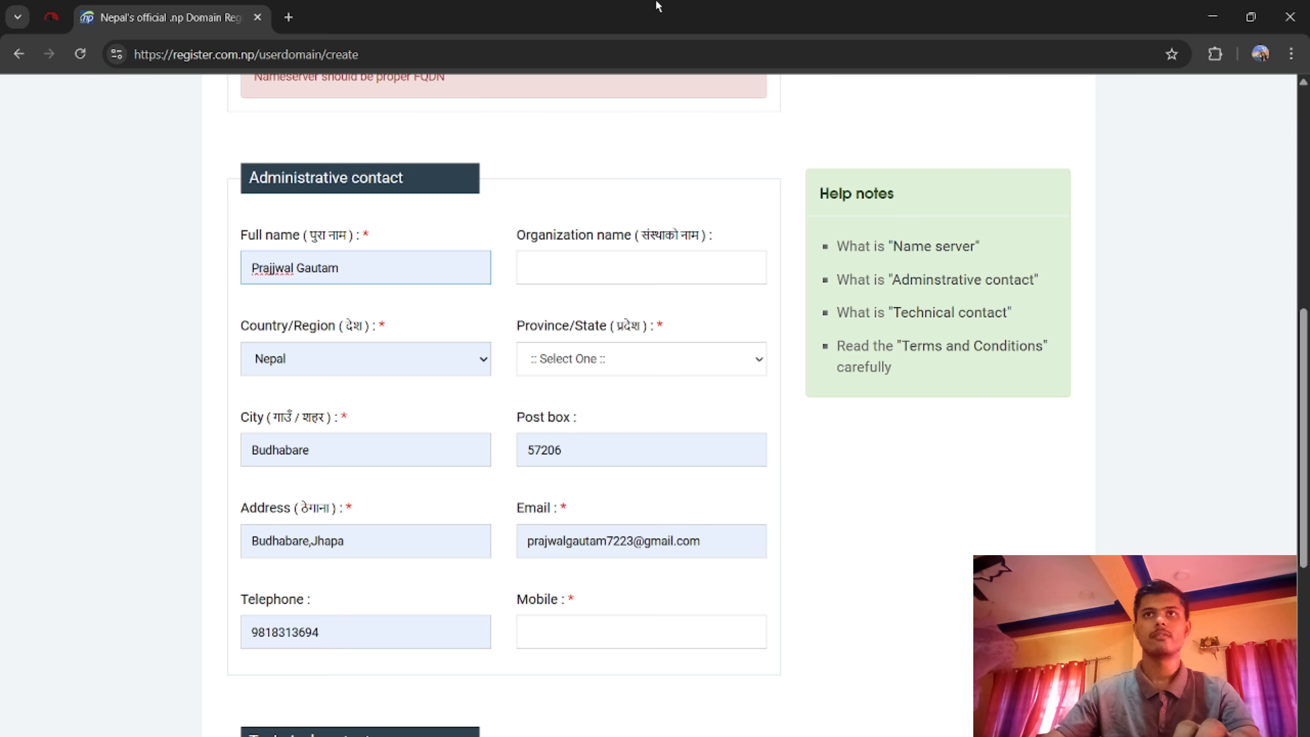
pyautogui.doubleClick(325, 632)
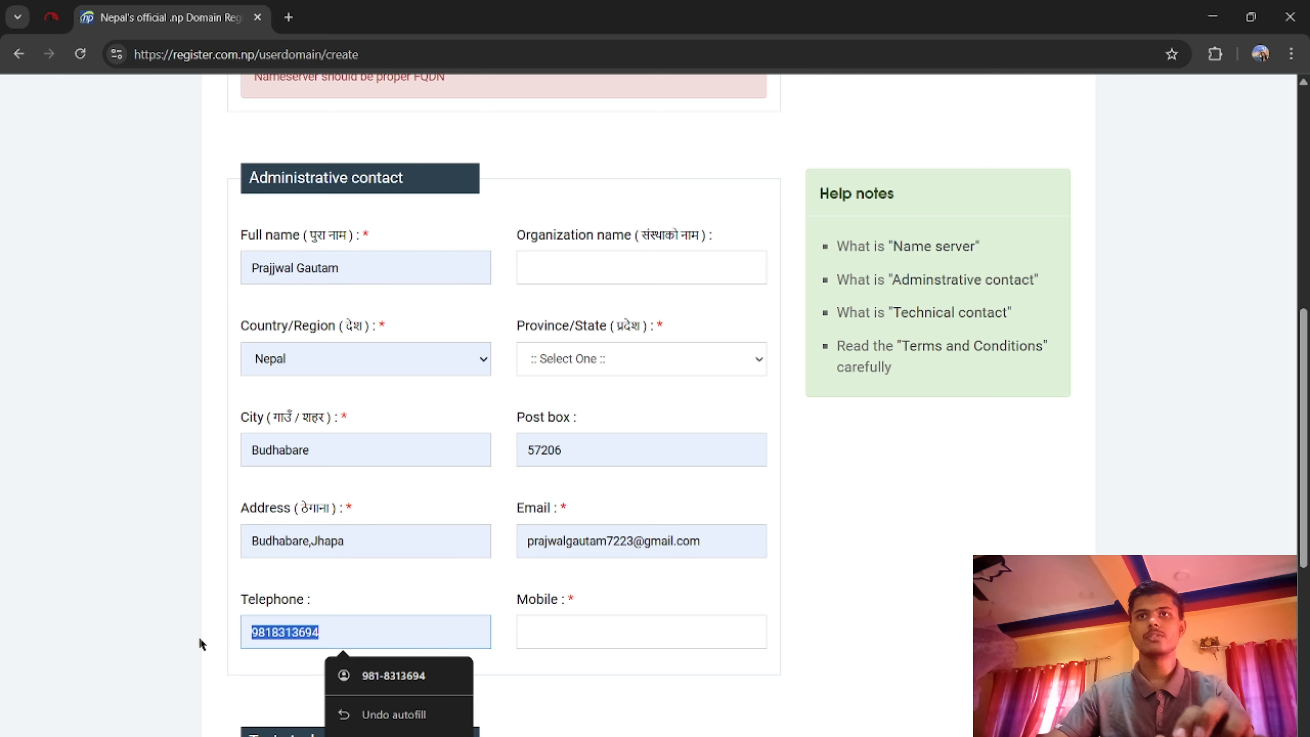
pyautogui.click(543, 625)
pyautogui.press('Down')
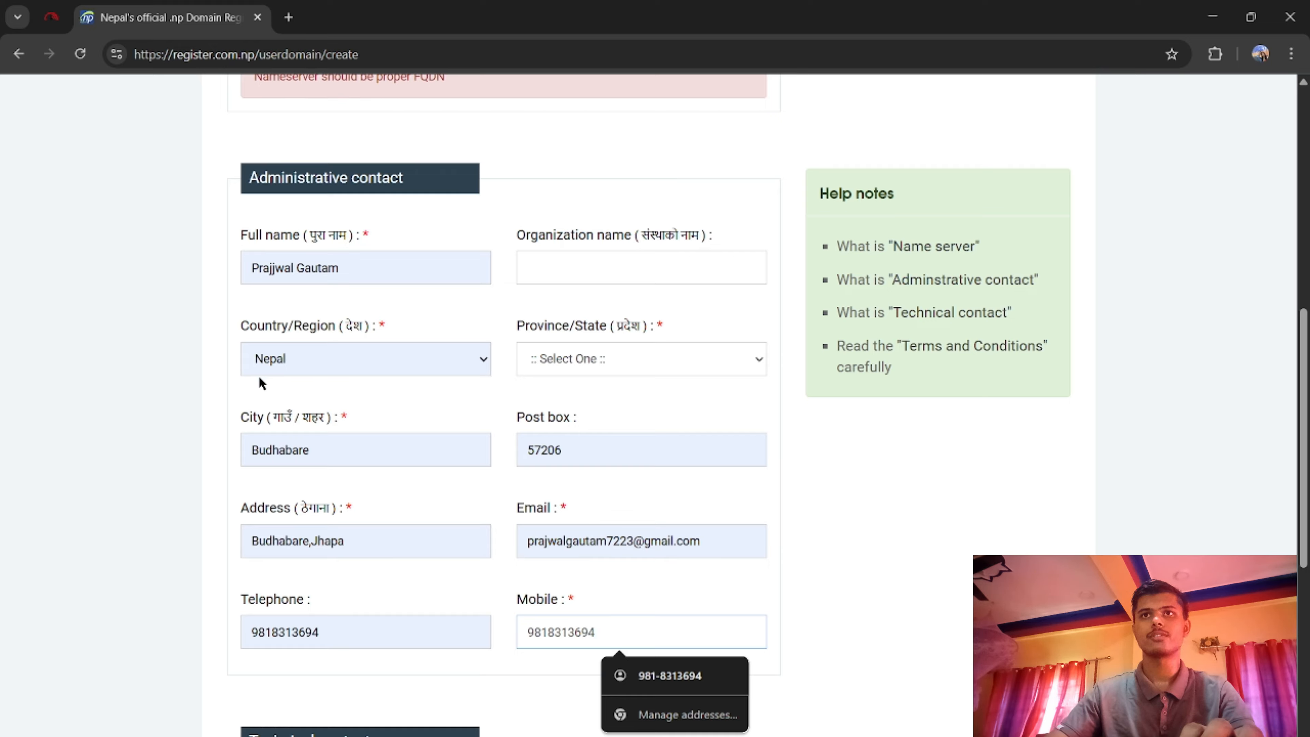
pyautogui.click(596, 363)
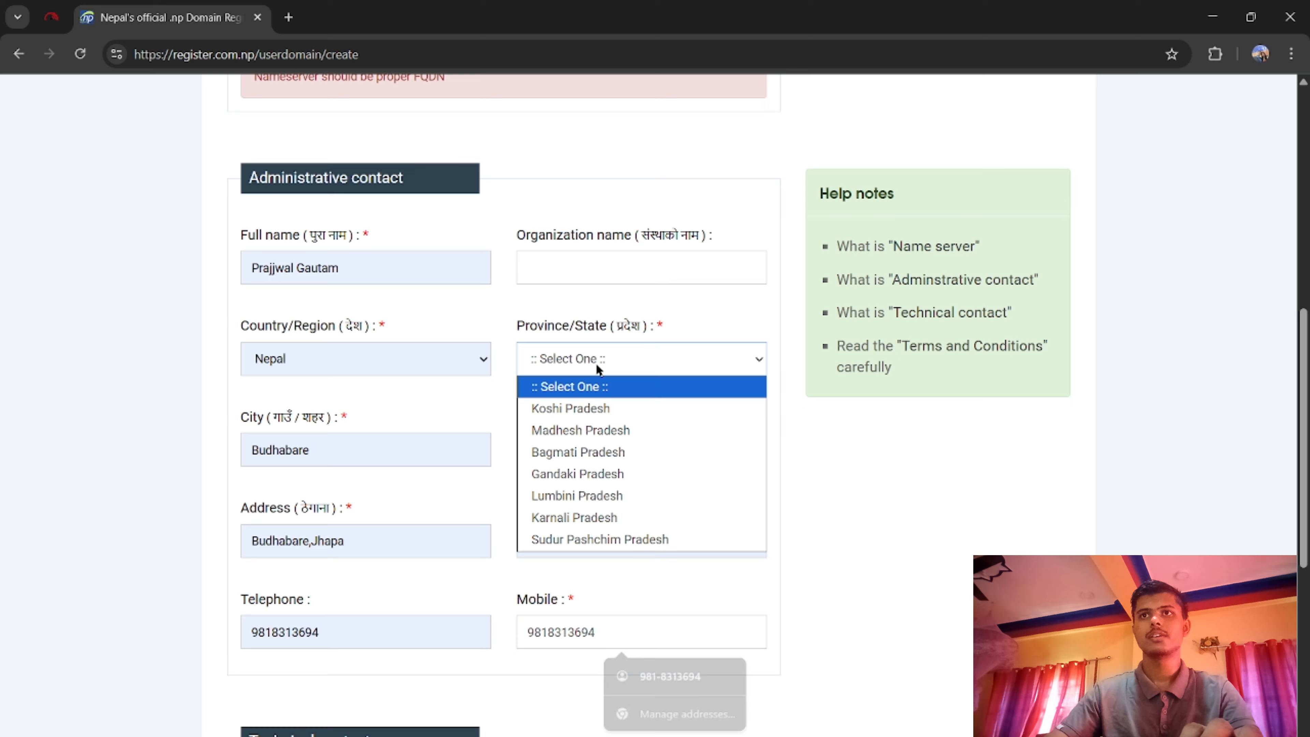
pyautogui.click(553, 408)
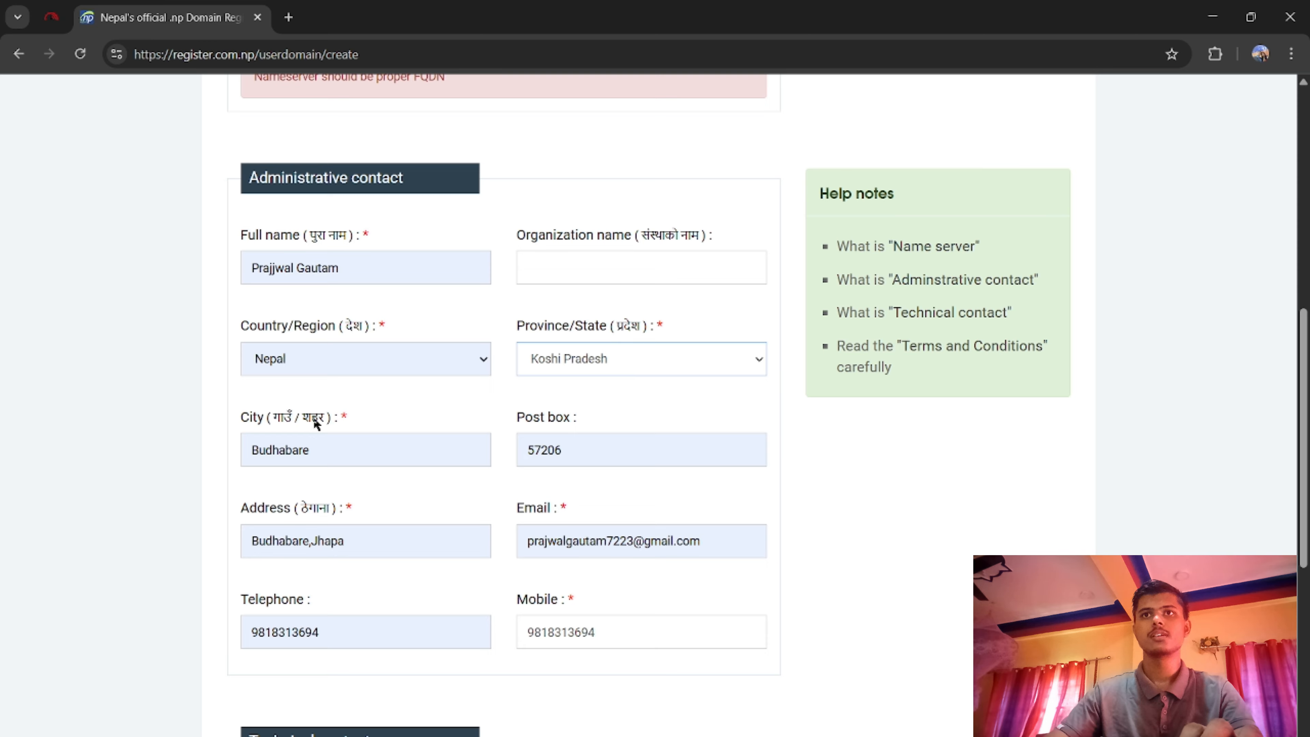
# Review the city and post box entries of the administrative contact.
pyautogui.moveTo(338, 445); pyautogui.dragTo(205, 452)
pyautogui.click(136, 447)
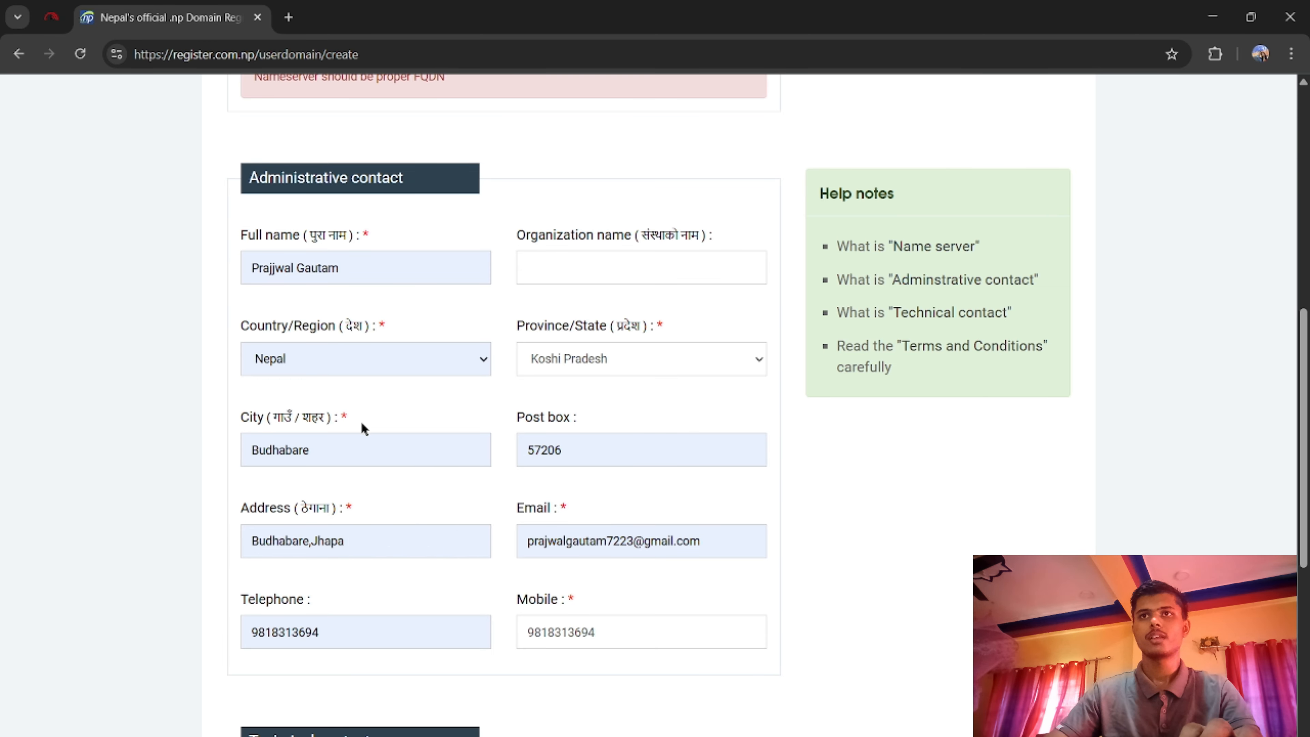
pyautogui.moveTo(581, 449); pyautogui.dragTo(471, 459)
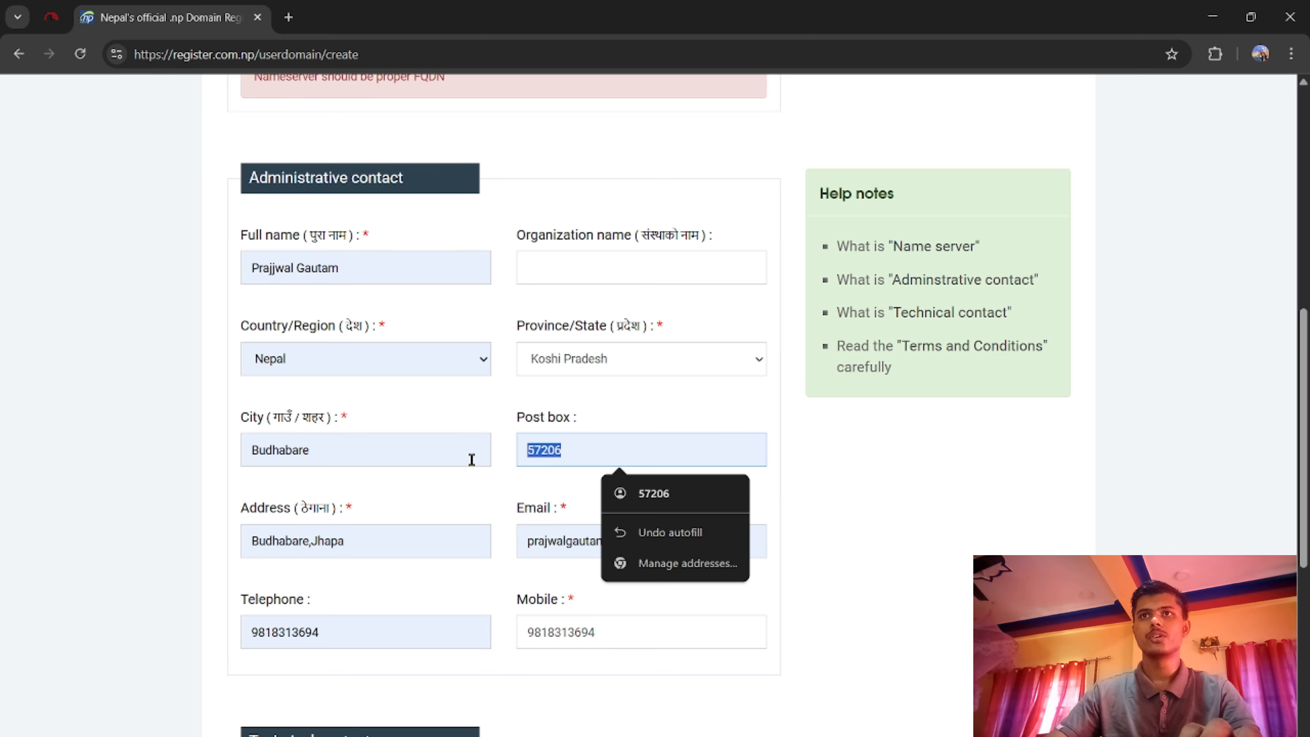
pyautogui.click(508, 455)
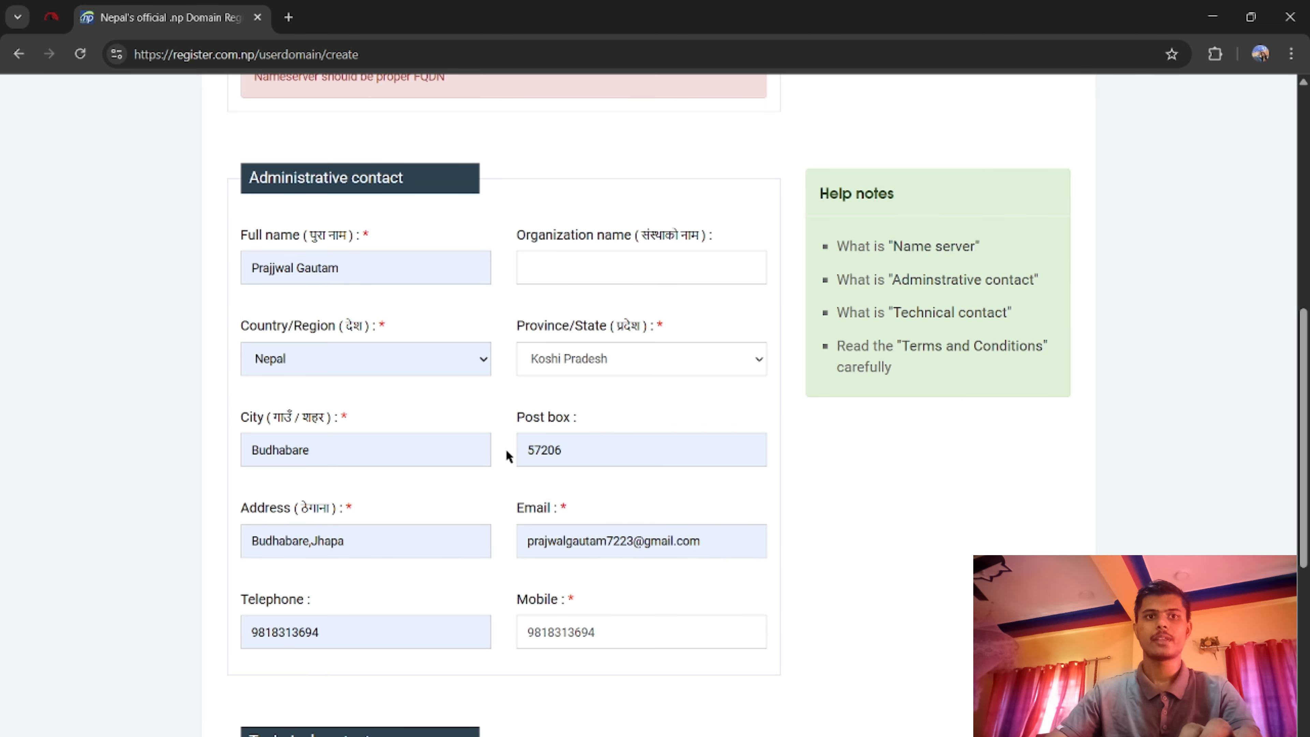
pyautogui.click(607, 447)
pyautogui.click(491, 470)
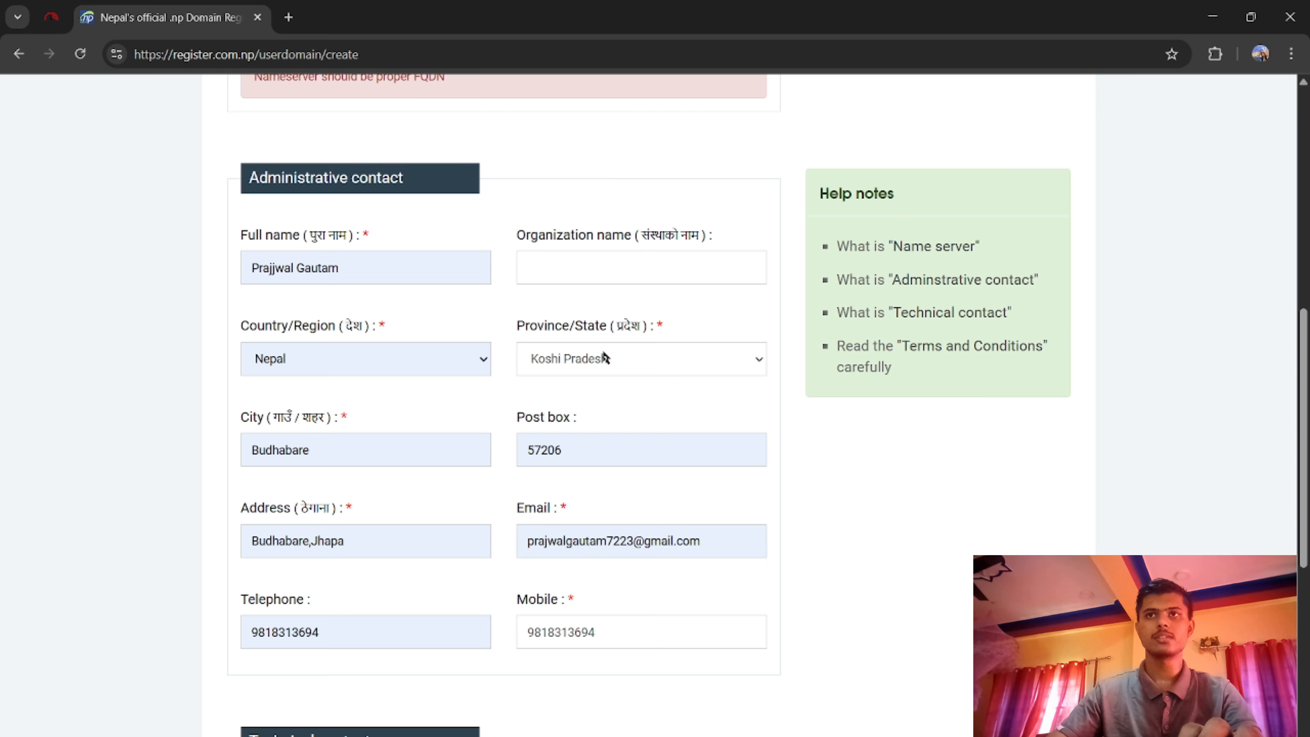
pyautogui.moveTo(584, 454); pyautogui.dragTo(497, 458)
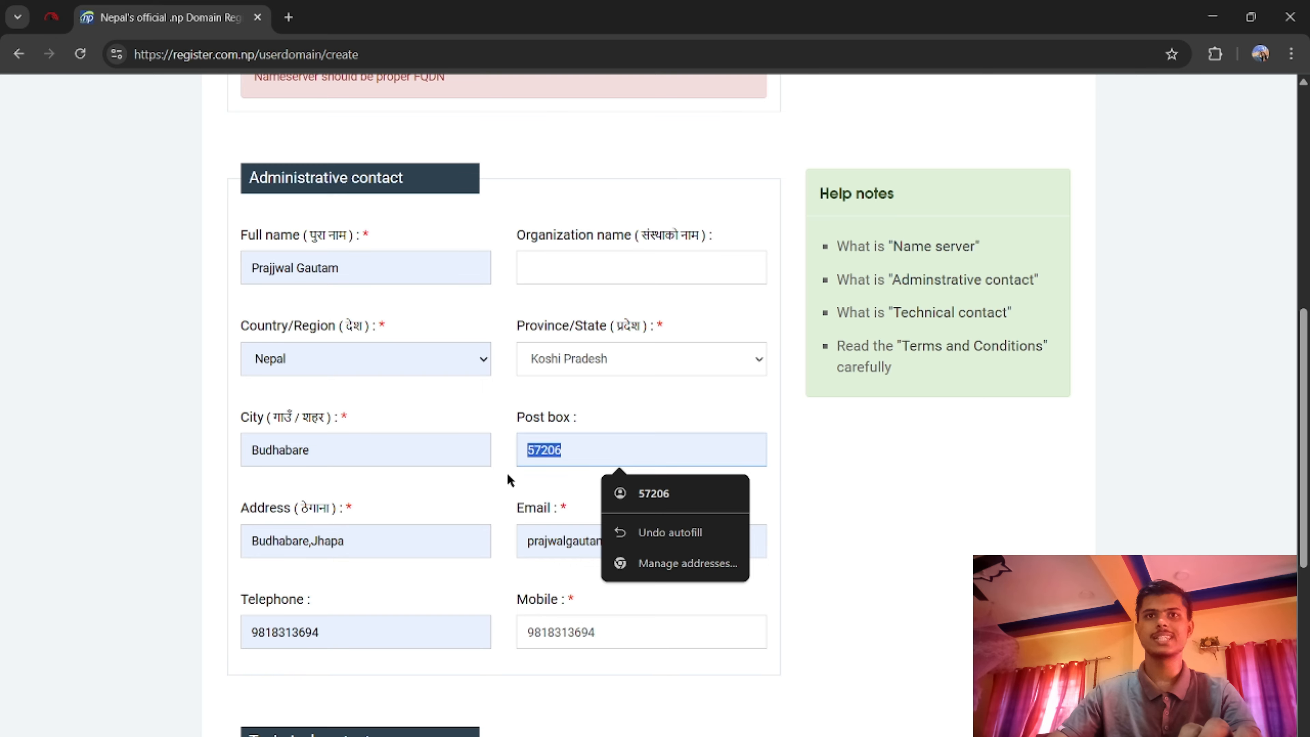
pyautogui.click(507, 475)
# Search Google in a new tab for the postal code of the contact's city.
pyautogui.click(288, 18)
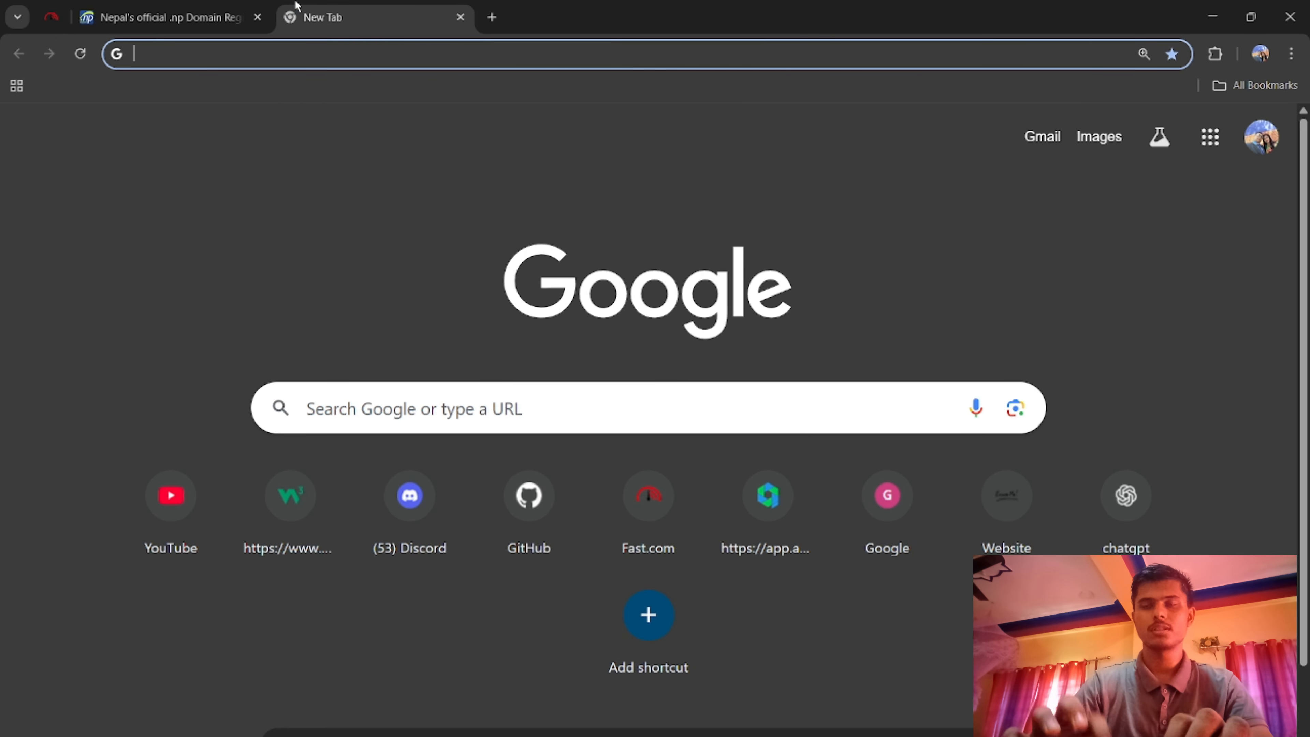
pyautogui.write('budha')
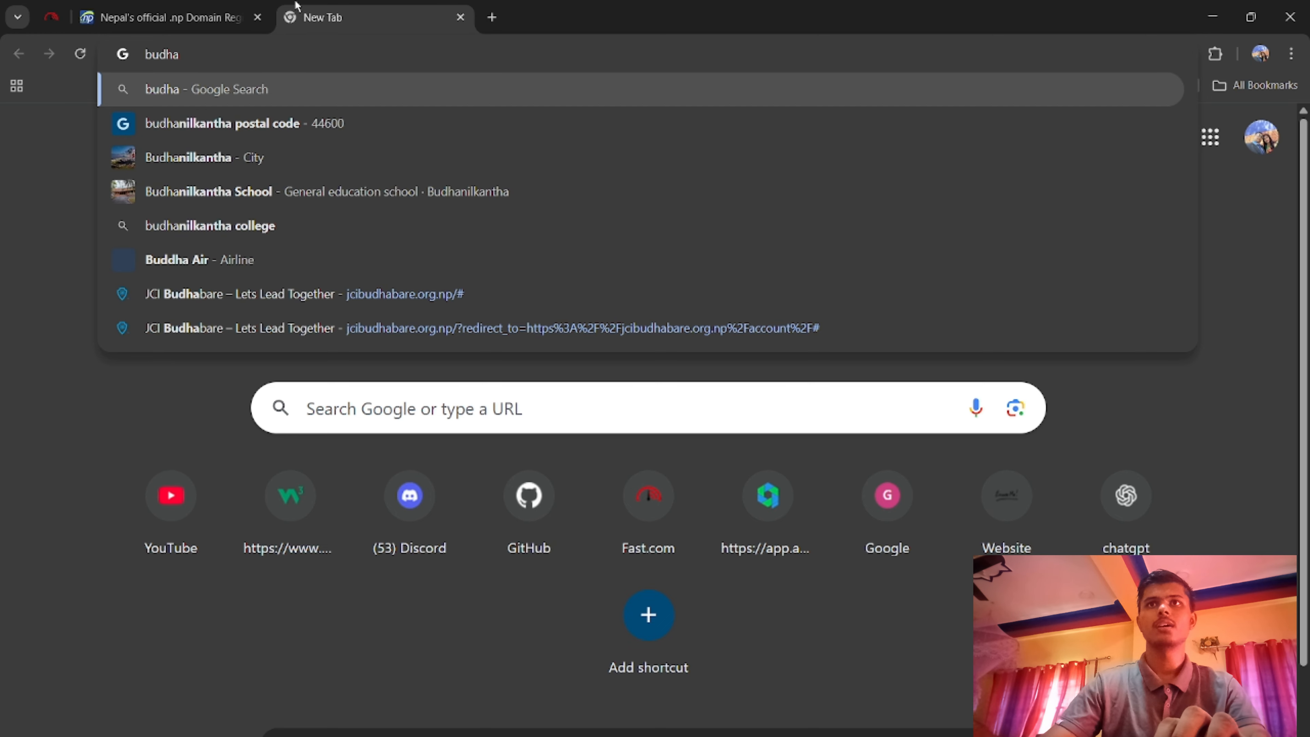
pyautogui.write('bare')
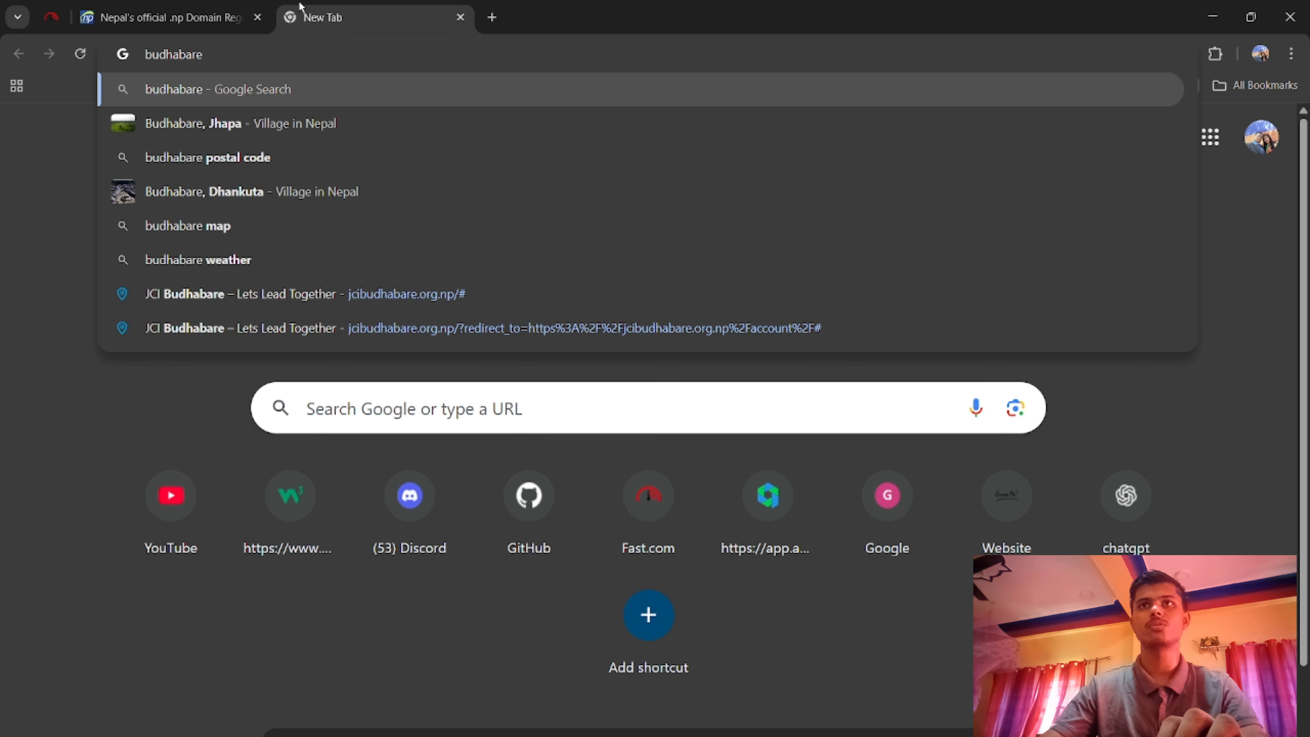
pyautogui.click(253, 157)
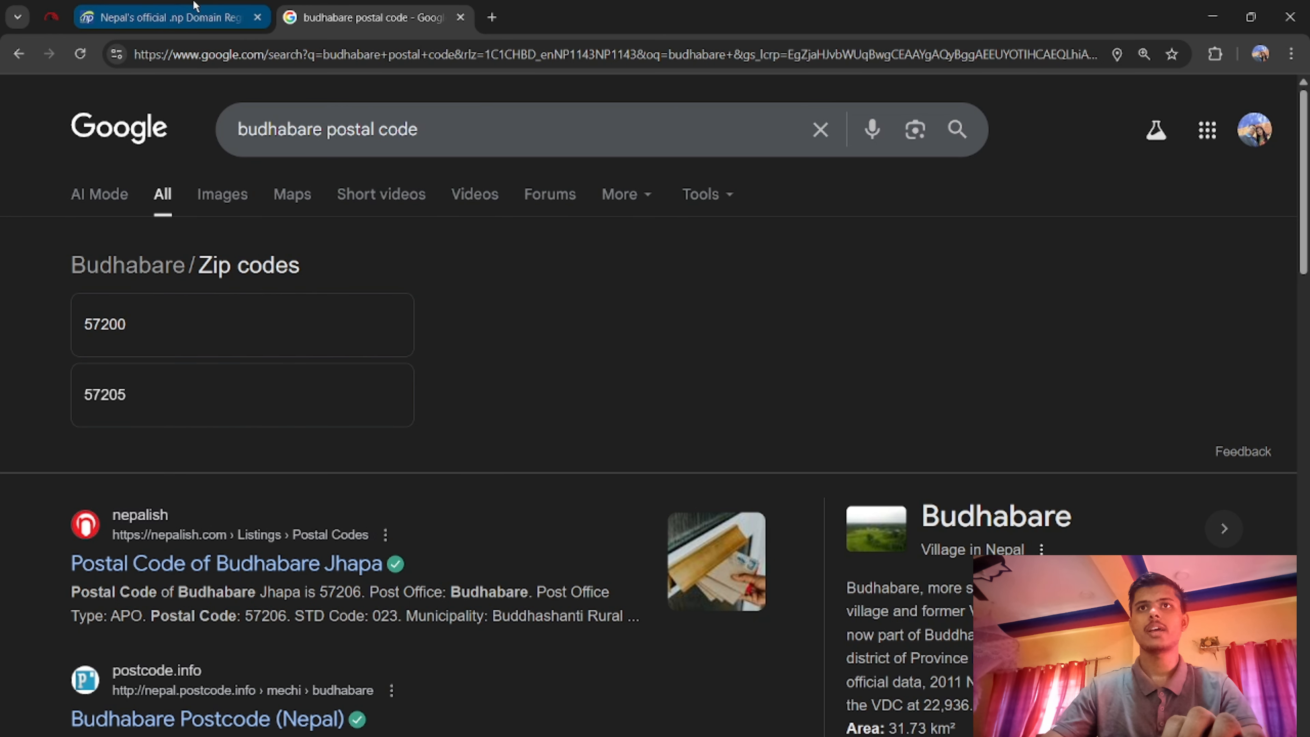
# Back in the domain request form, replace the administrative contact's post box with the first postal code from the search results.
pyautogui.click(165, 17)
pyautogui.click(601, 454)
pyautogui.press('BackSpace')
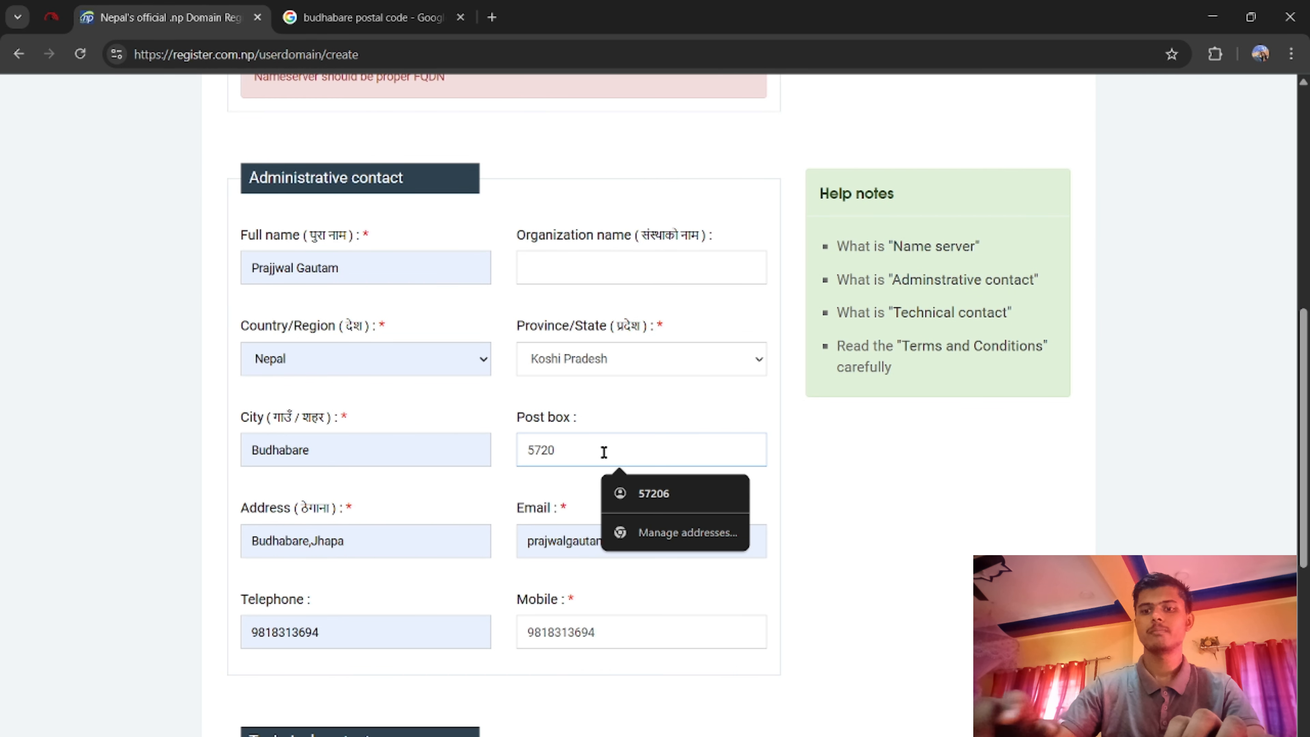
pyautogui.write('-0')
pyautogui.press('BackSpace')
pyautogui.press('BackSpace')
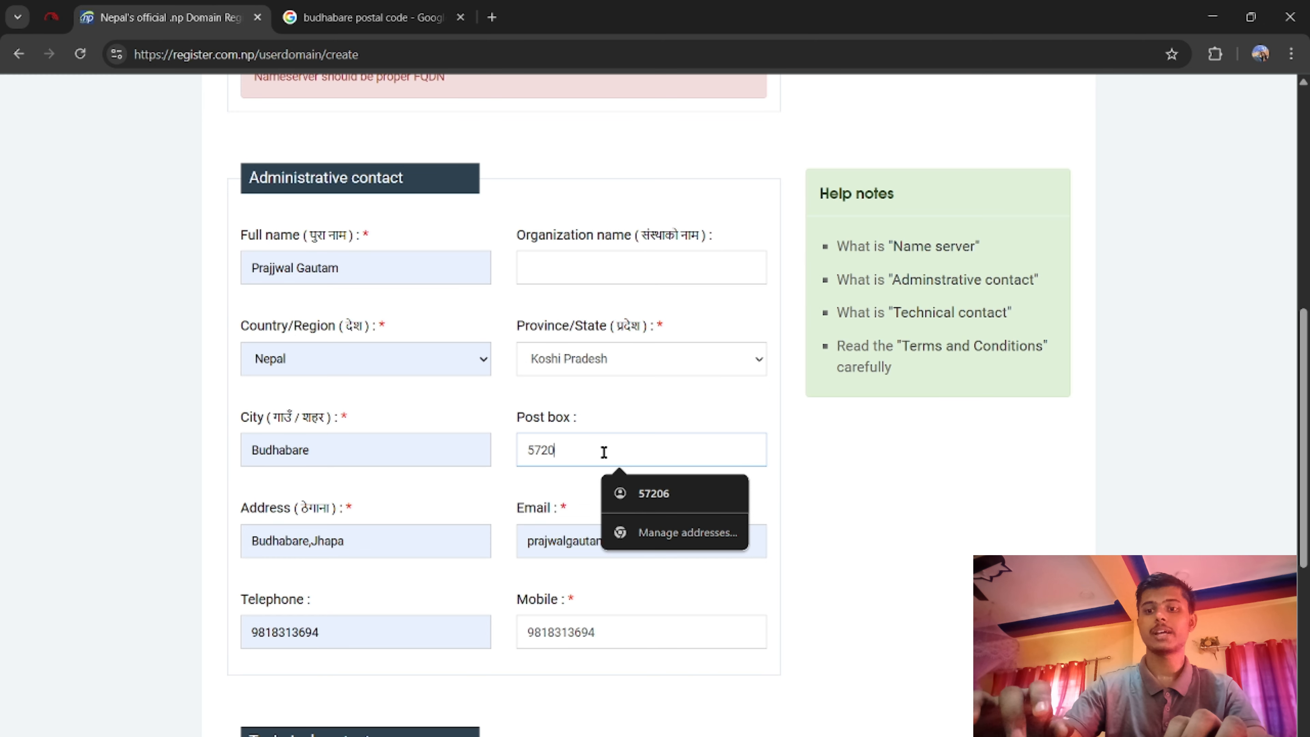
pyautogui.write('0')
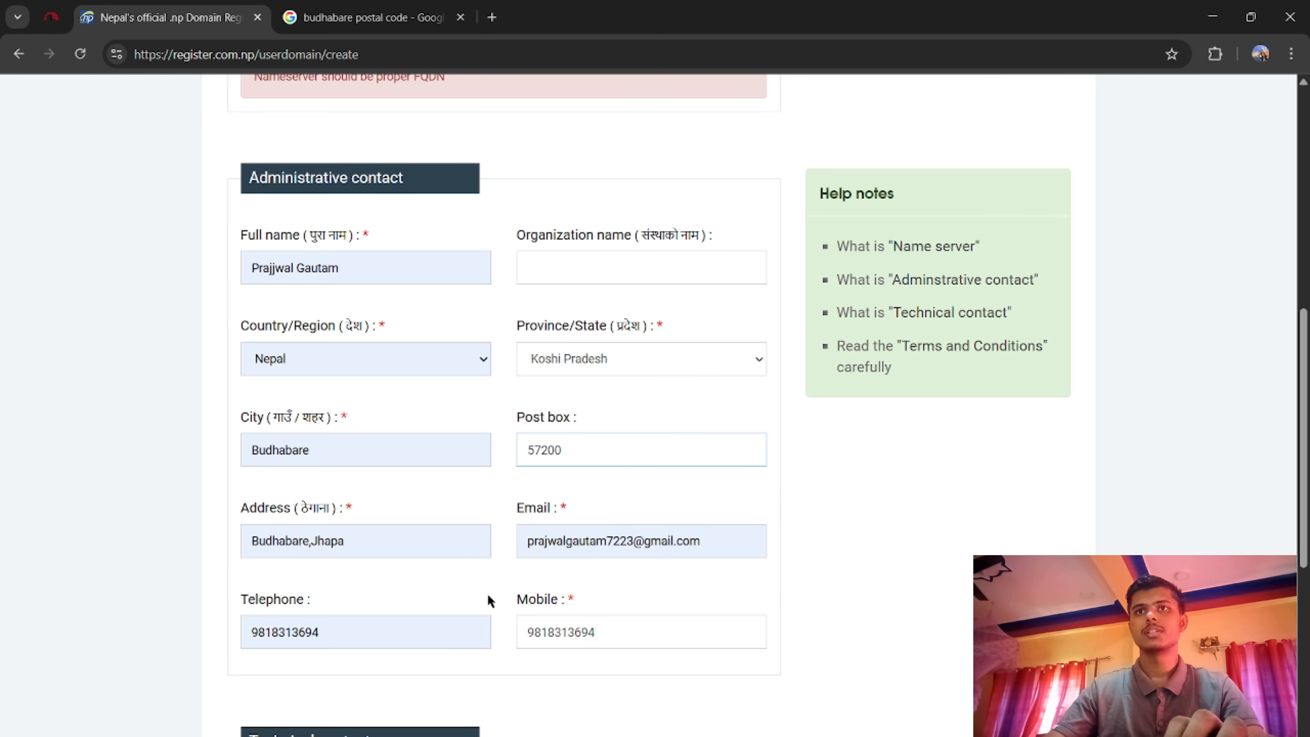
# Copy the administrative contact details into the technical contact section.
pyautogui.scroll(-5, 395, 526)
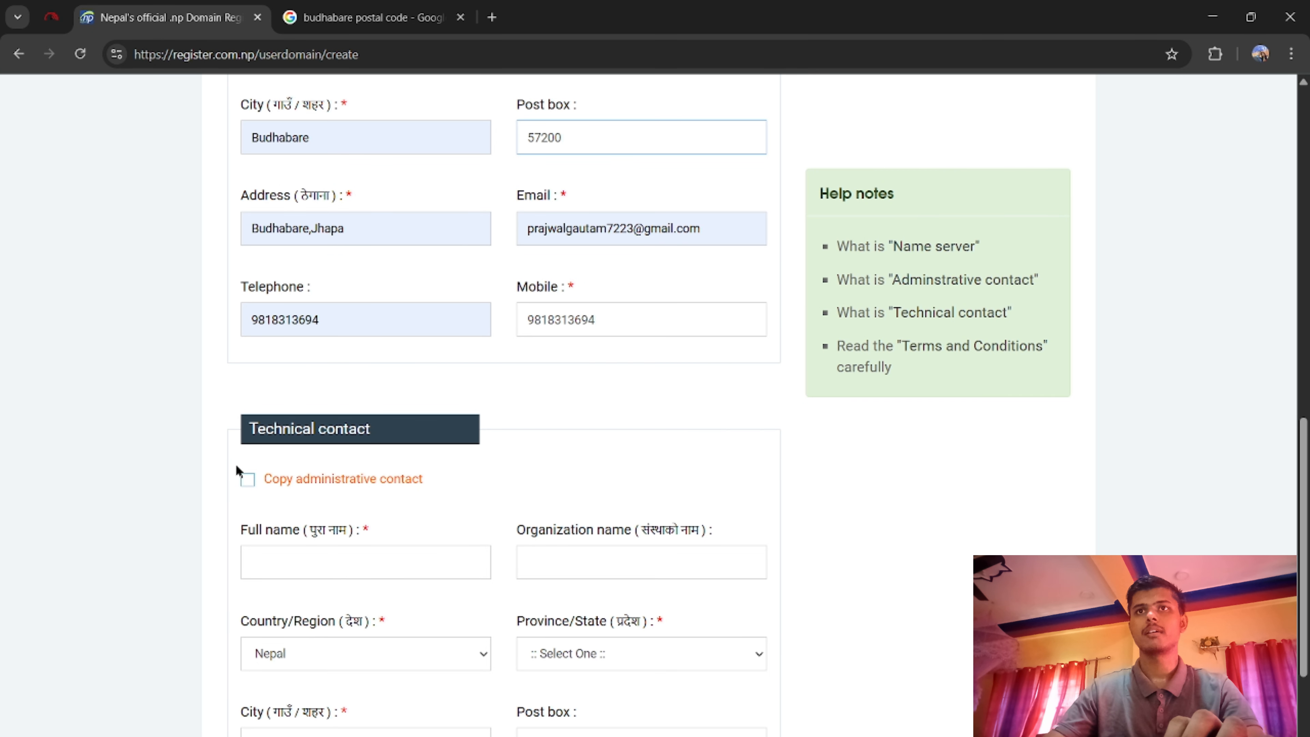
pyautogui.click(248, 480)
pyautogui.scroll(-5, 315, 385)
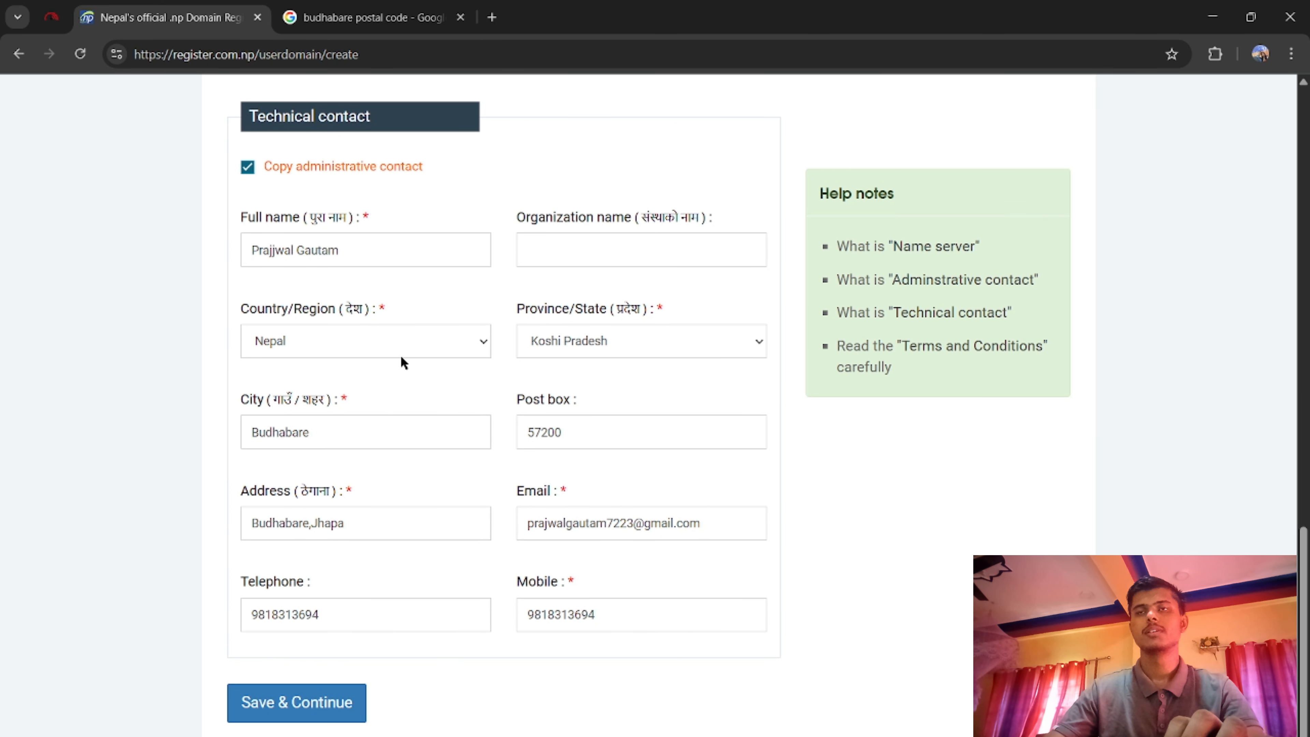
# Review the contact details, then save the domain request form and continue to attaching the required documents.
pyautogui.scroll(15, 544, 480)
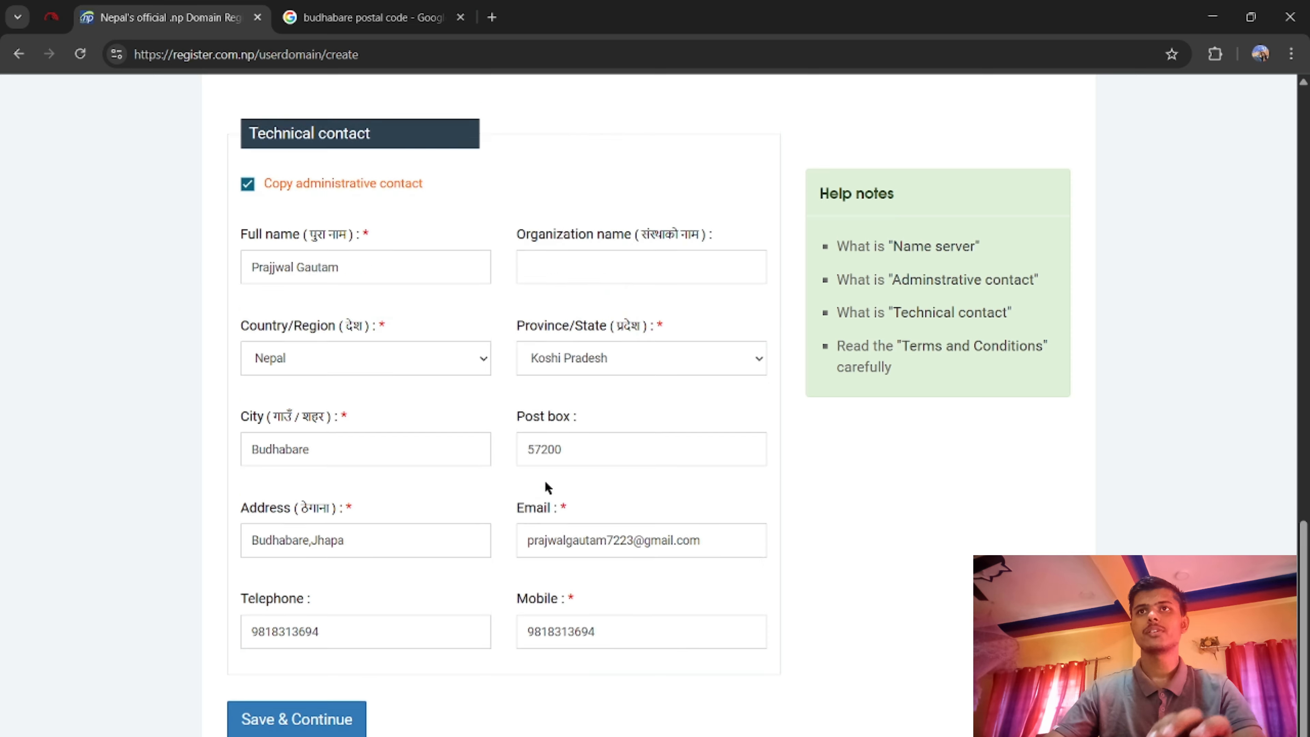
pyautogui.scroll(-6, 520, 468)
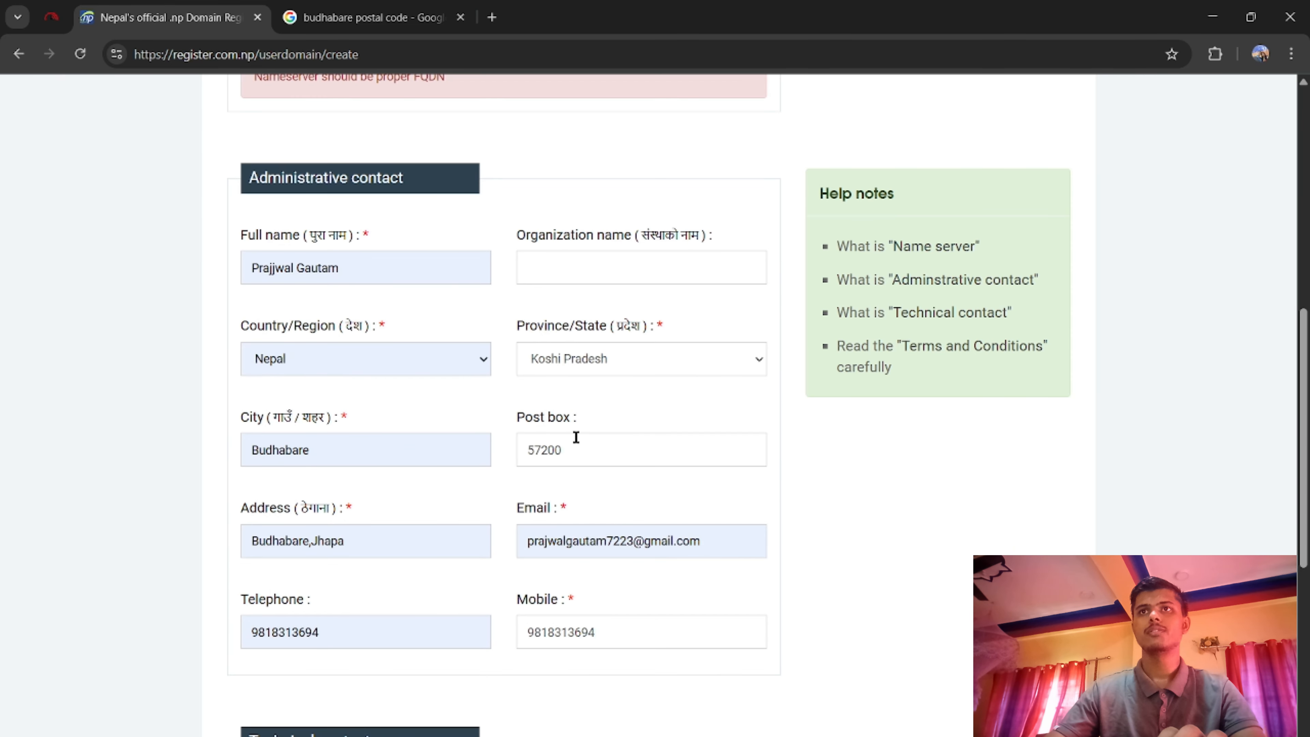
pyautogui.click(549, 253)
pyautogui.moveTo(364, 272); pyautogui.dragTo(303, 273)
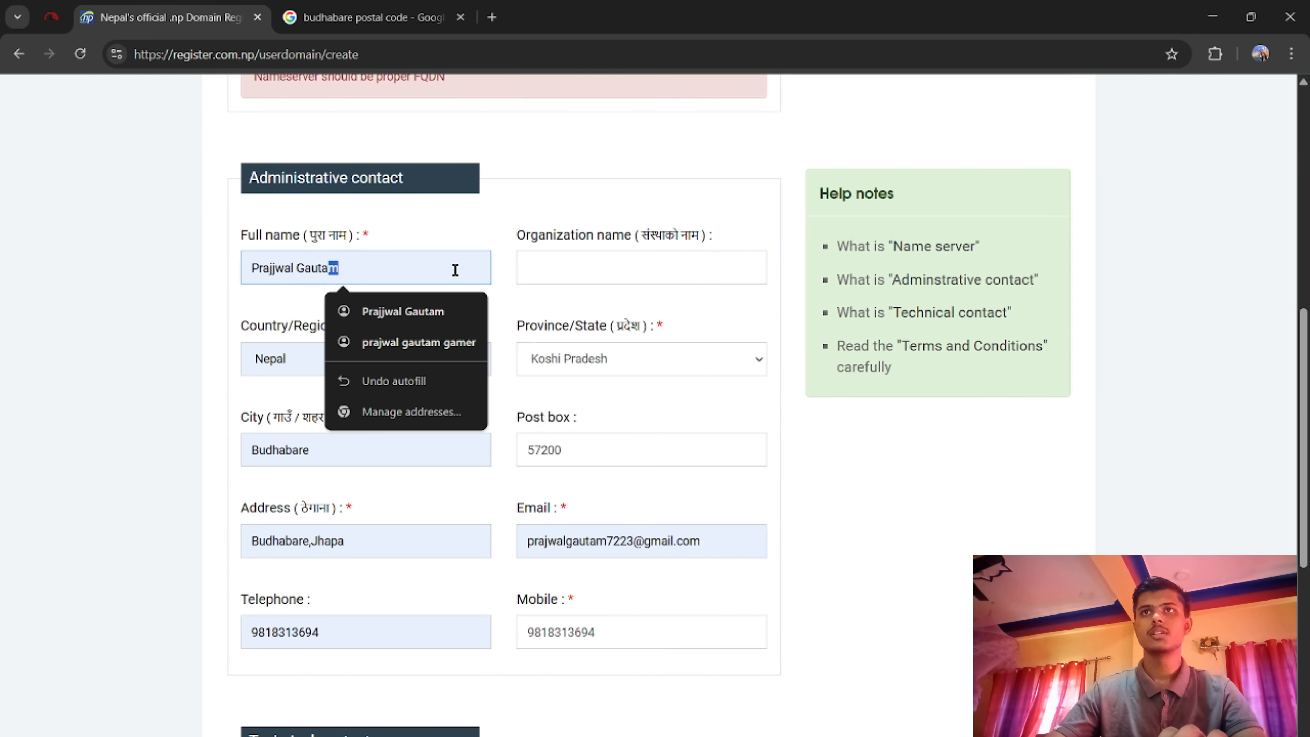
pyautogui.click(627, 265)
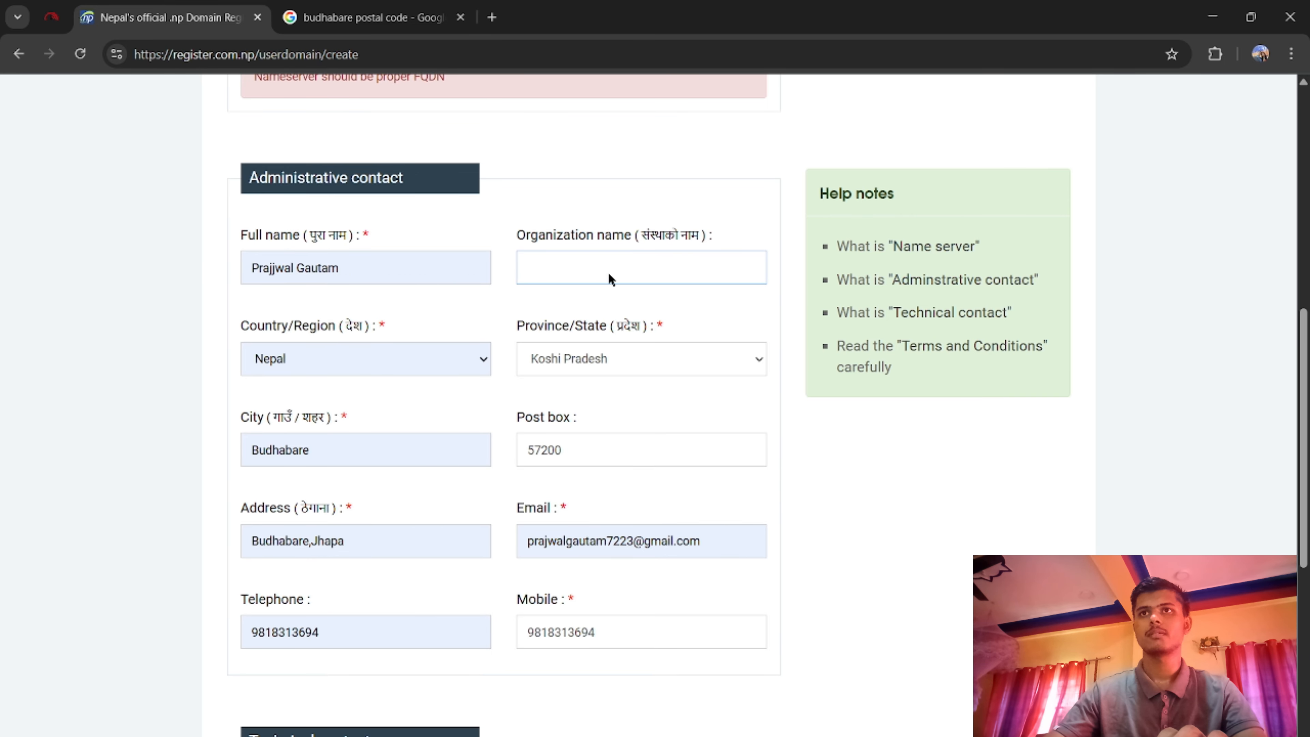
pyautogui.scroll(-10, 401, 611)
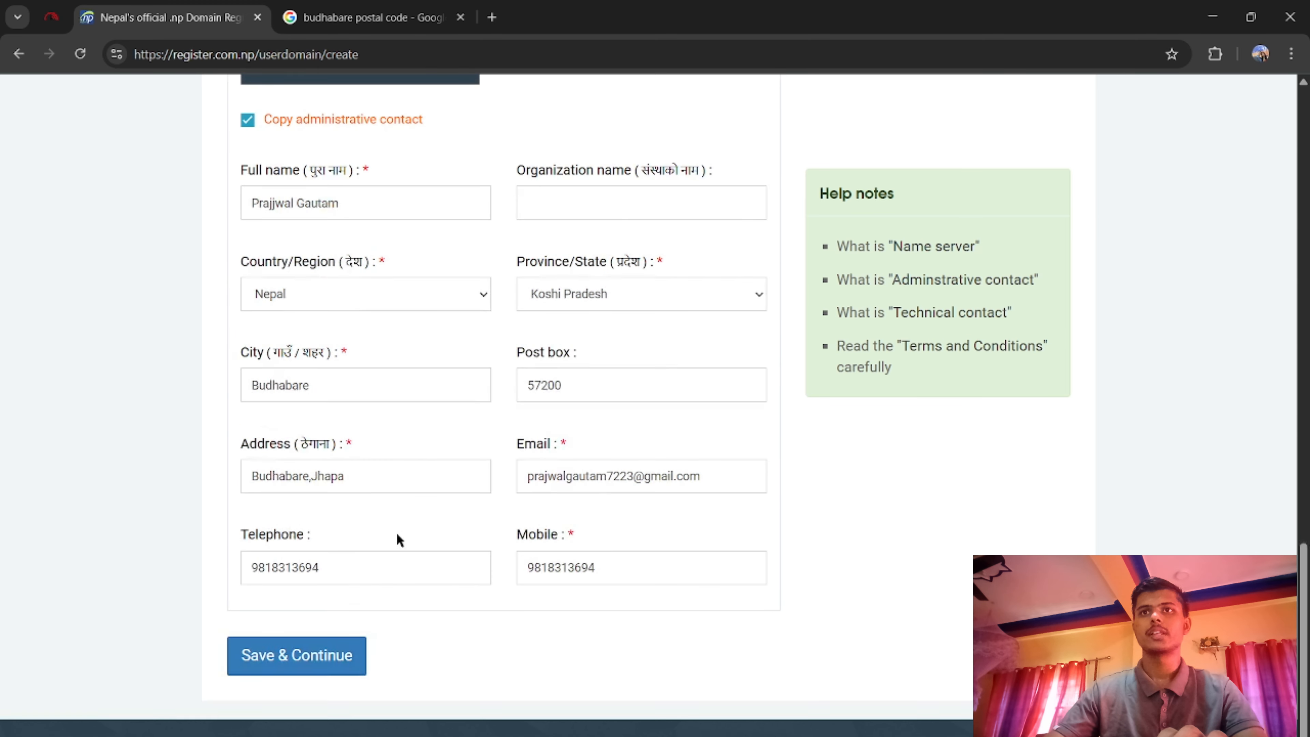
pyautogui.click(302, 666)
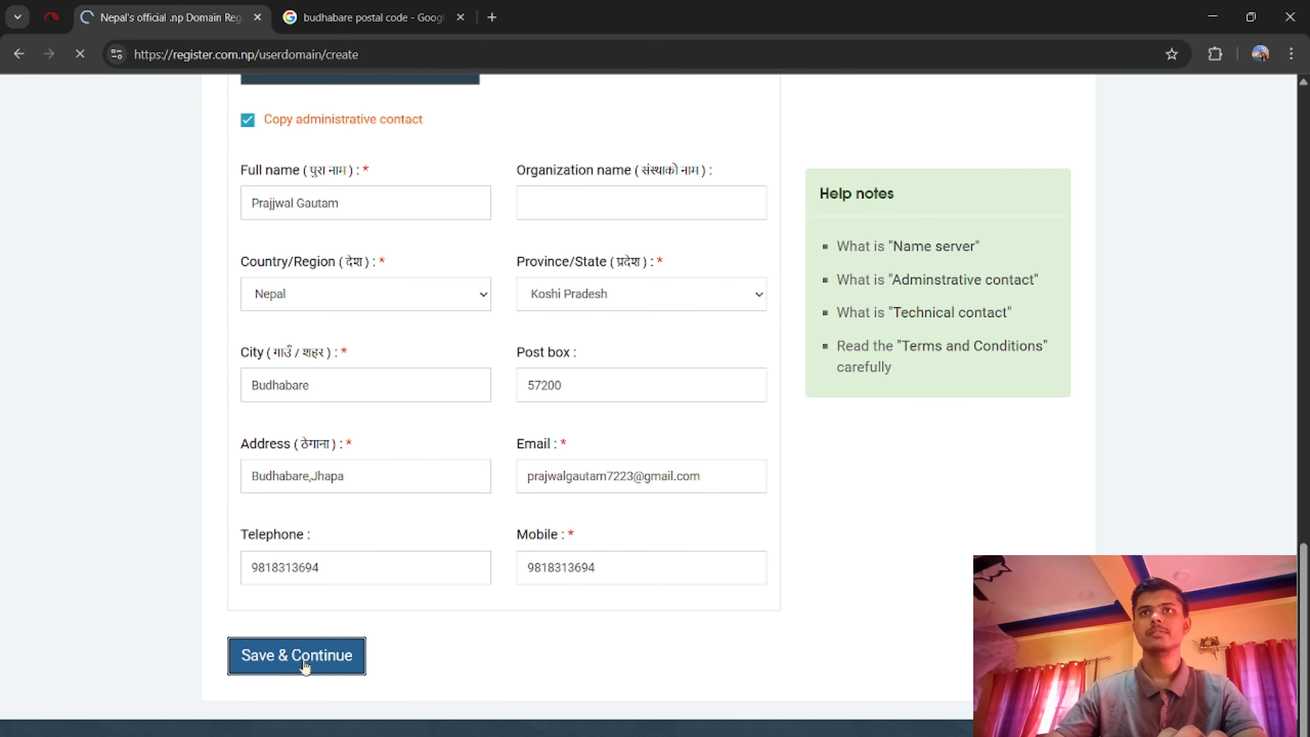
pyautogui.scroll(-5, 443, 506)
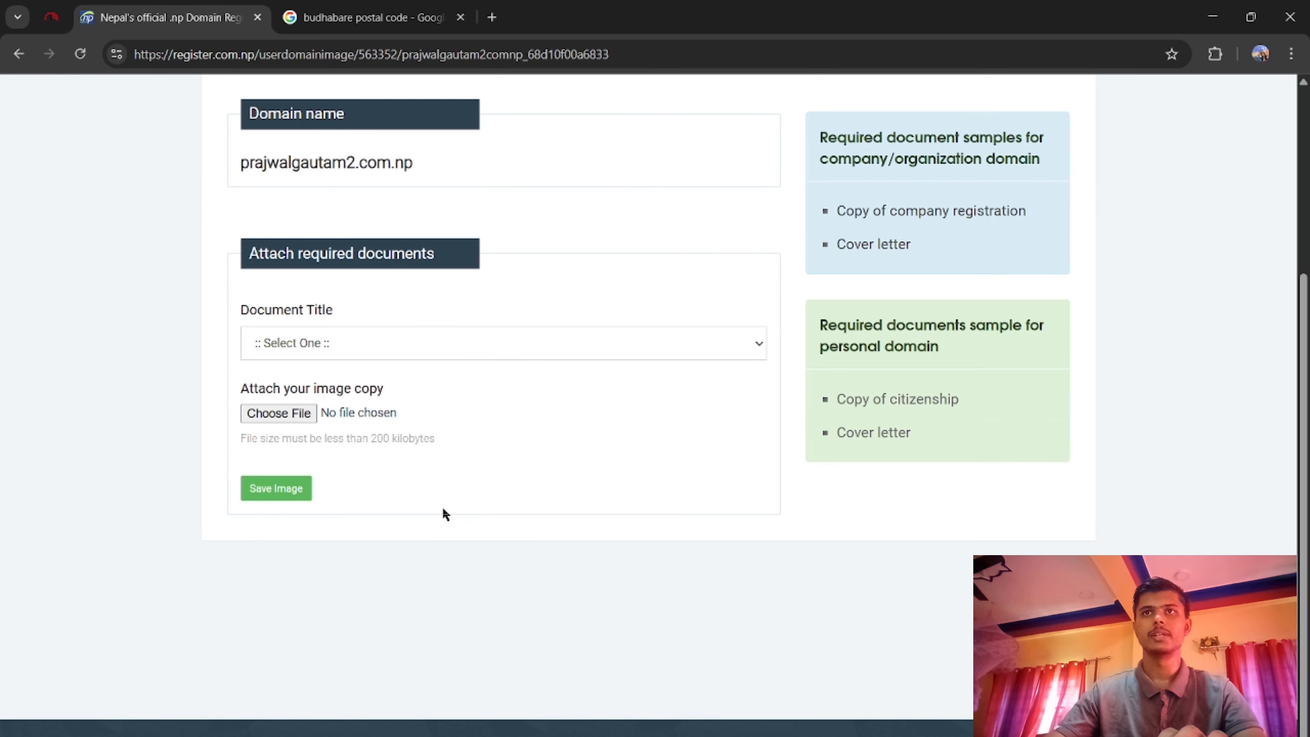
# Review the domain, attachment fields and list of documents required for a personal domain on the document submission page.
pyautogui.scroll(5, 737, 559)
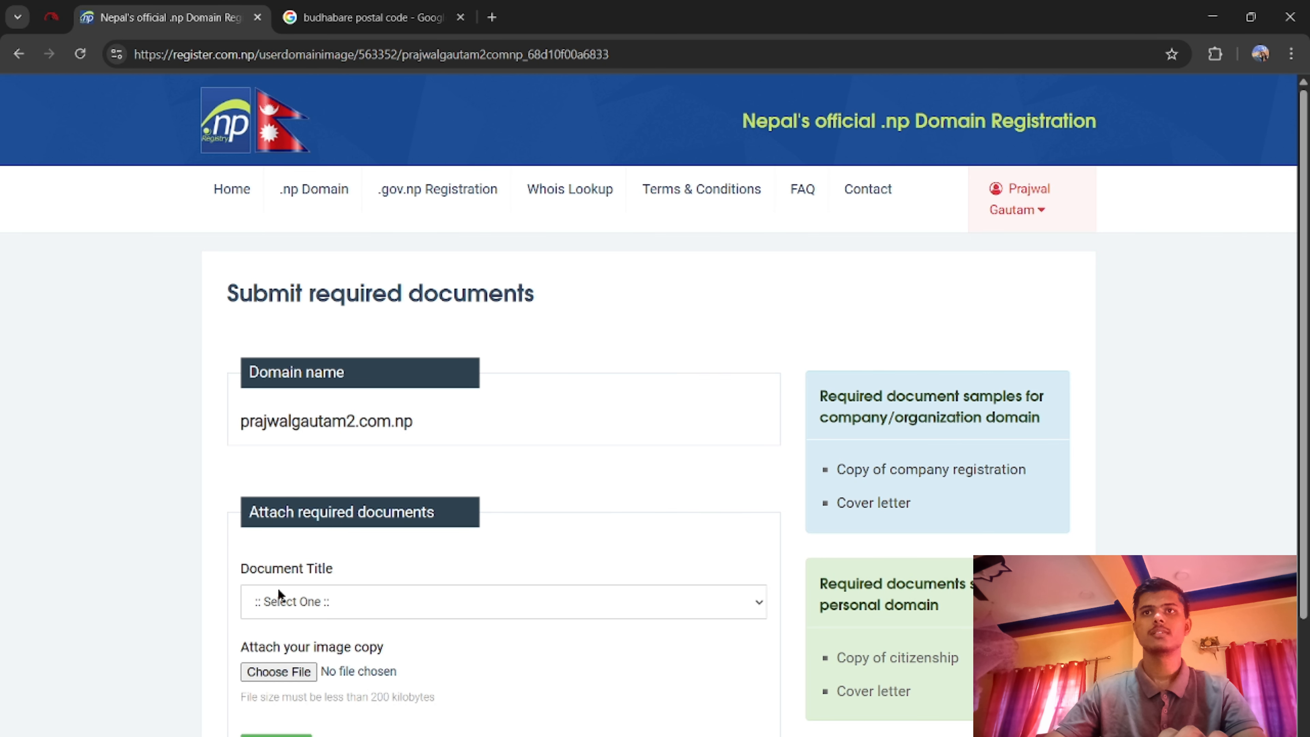
pyautogui.scroll(-5, 882, 404)
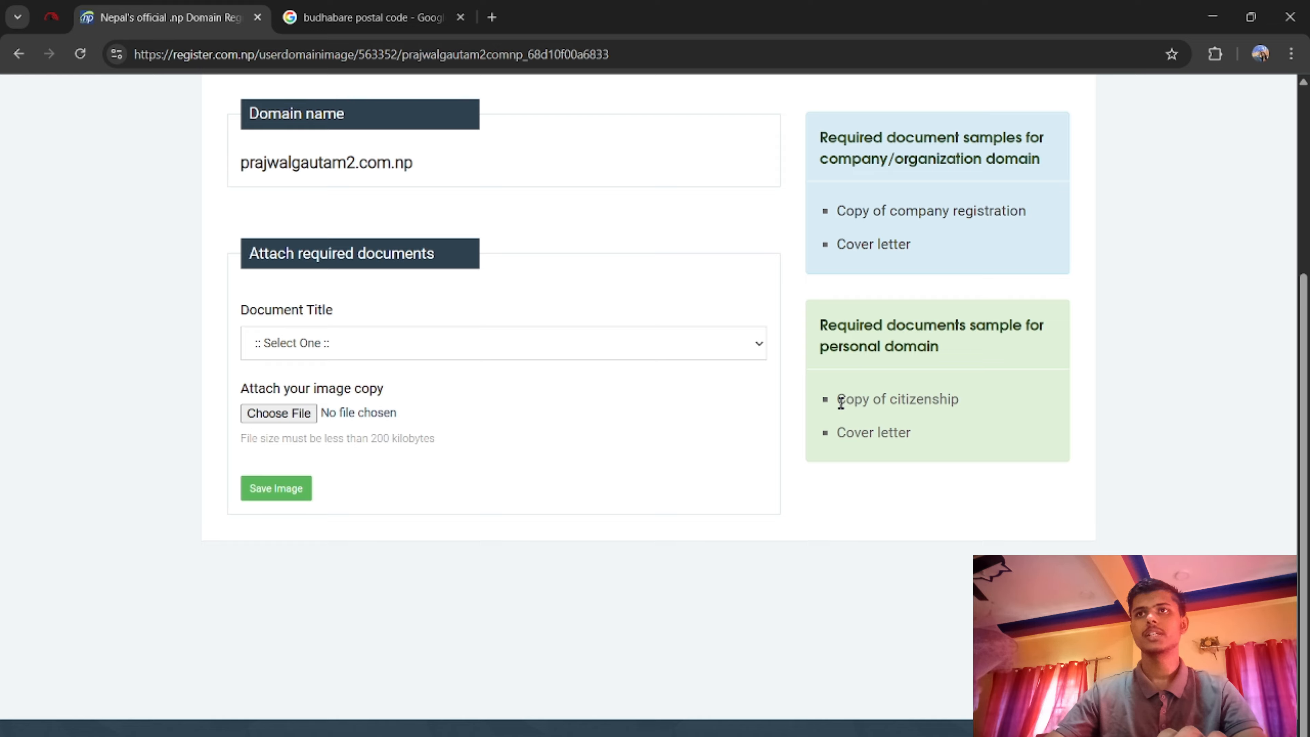
pyautogui.moveTo(838, 400); pyautogui.dragTo(963, 400)
pyautogui.click(972, 418)
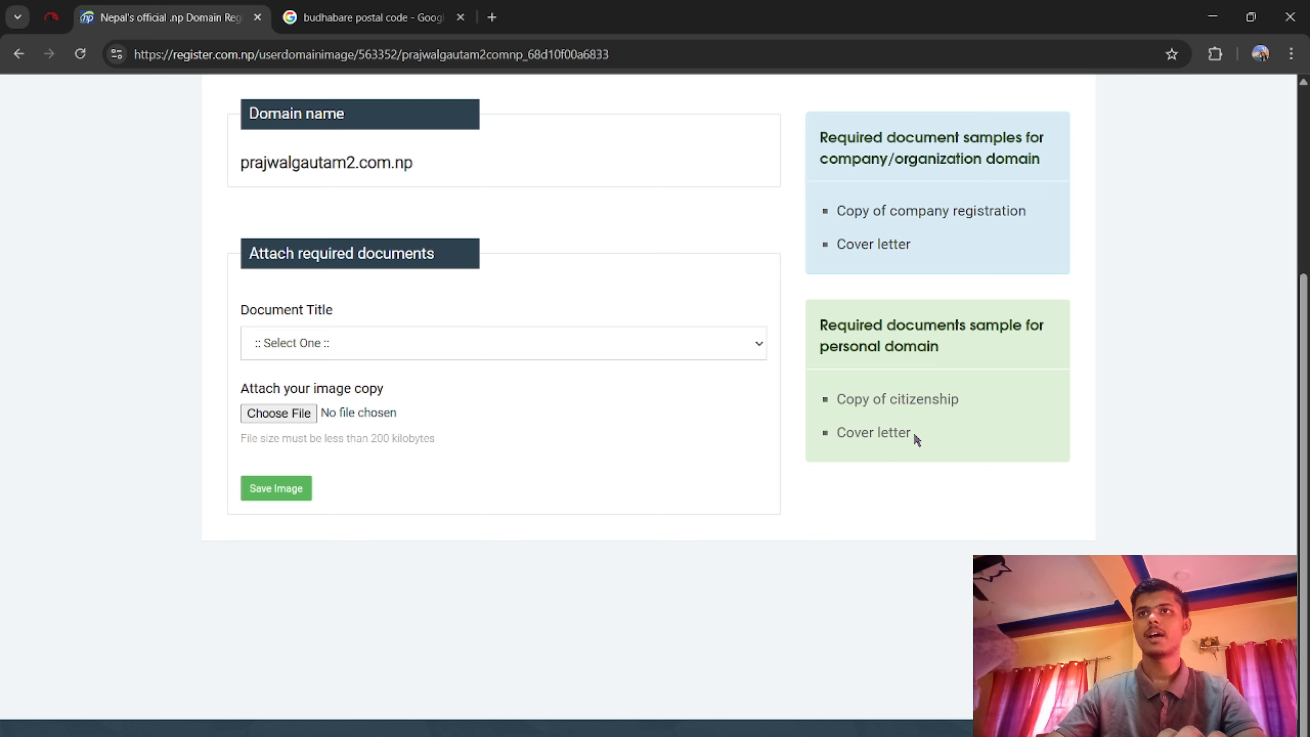
pyautogui.moveTo(913, 433); pyautogui.dragTo(843, 439)
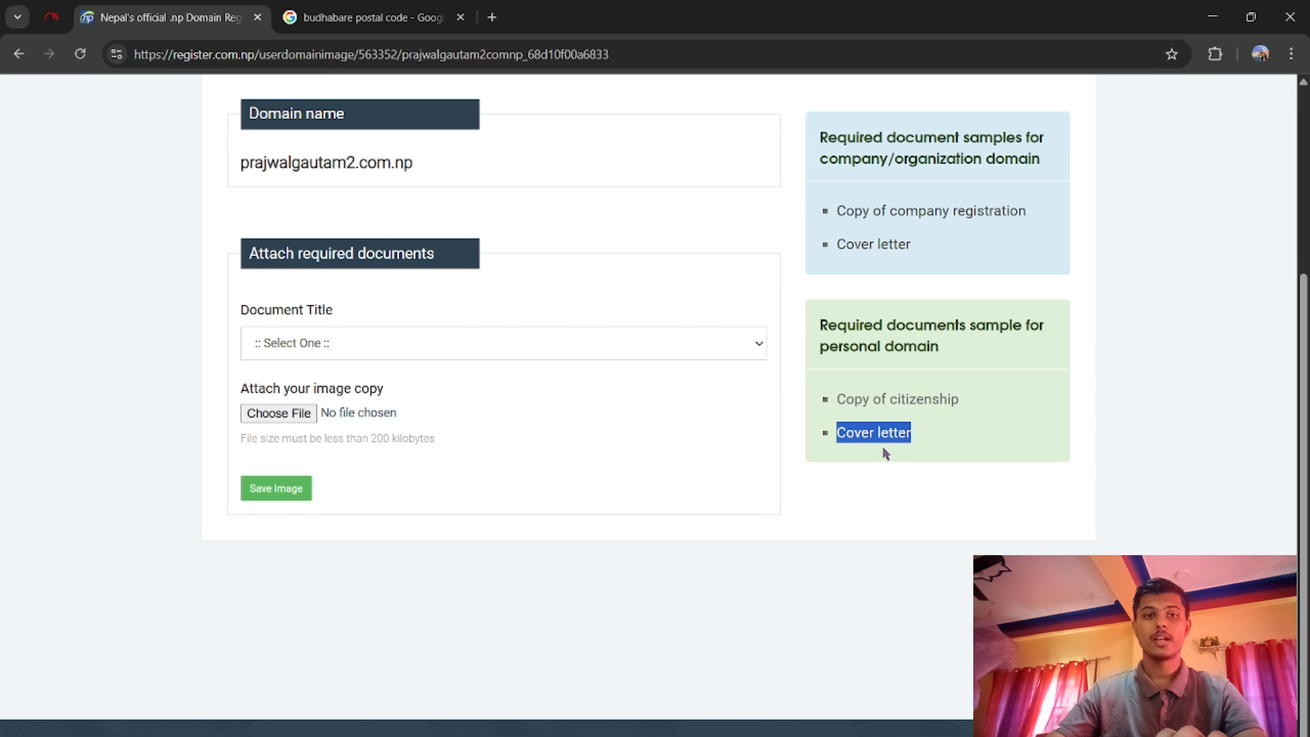
pyautogui.click(686, 510)
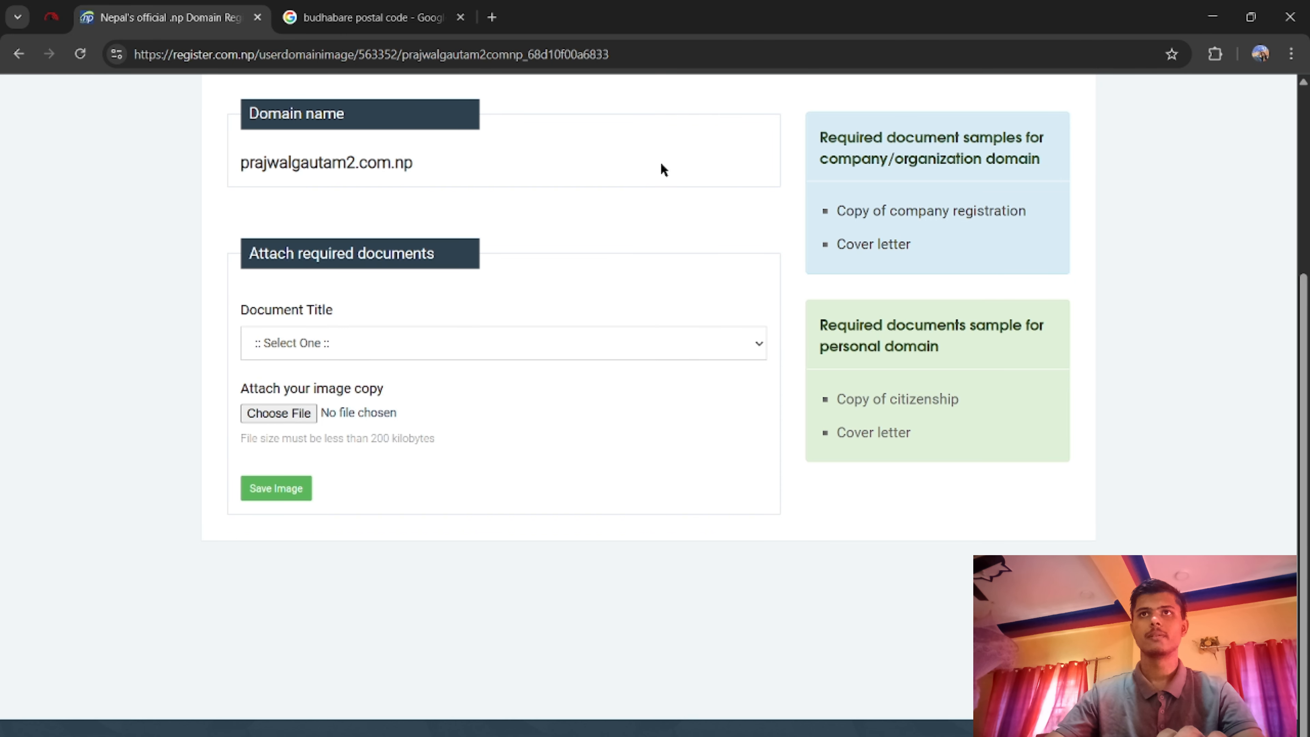
# Search Google in a new tab for "coverletter for .com.np" and open Prabhu Host's cover letter generator.
pyautogui.click(492, 17)
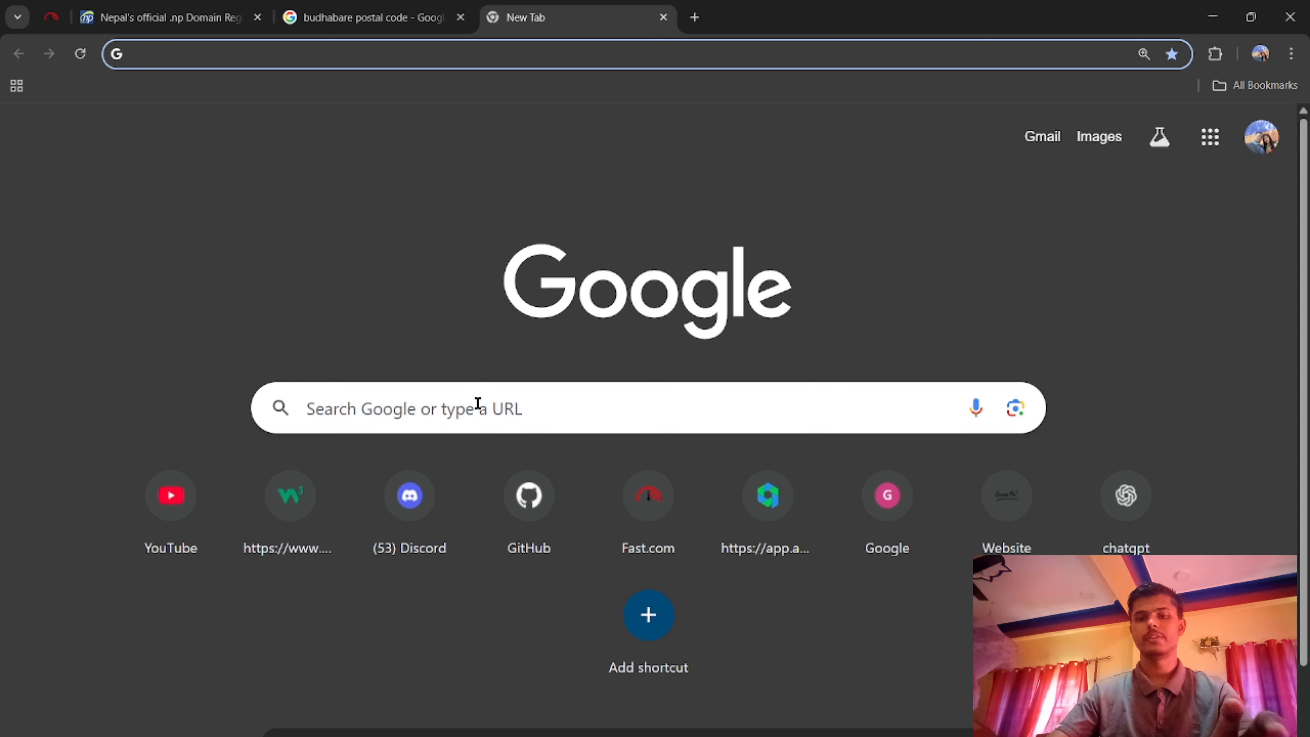
pyautogui.write('co')
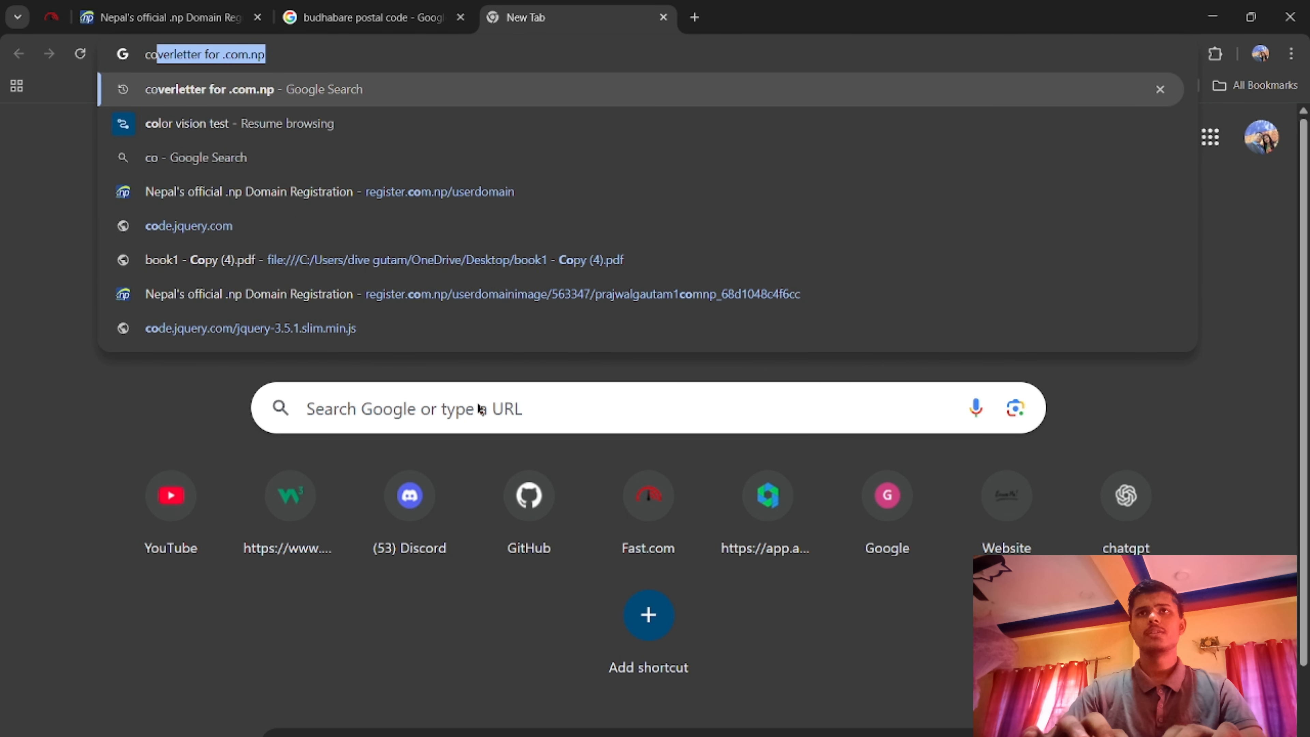
pyautogui.write('ve')
pyautogui.press('Return')
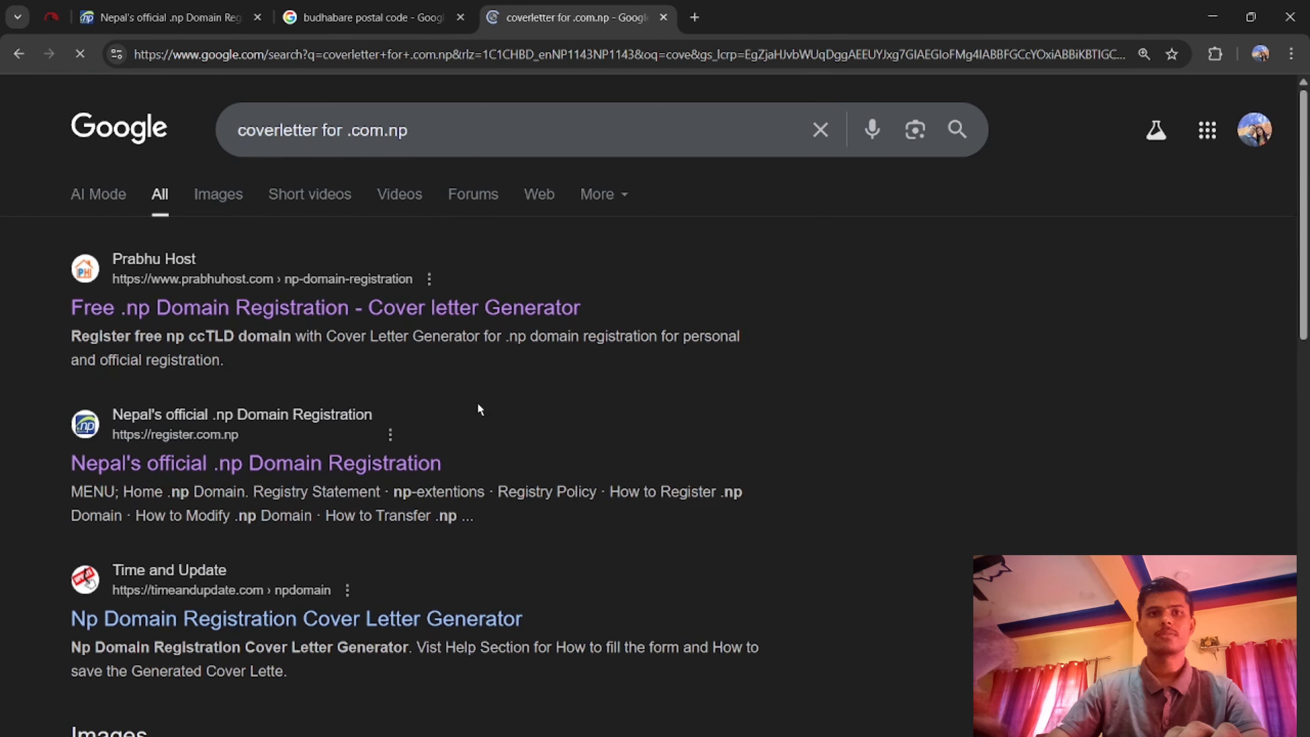
pyautogui.click(368, 305)
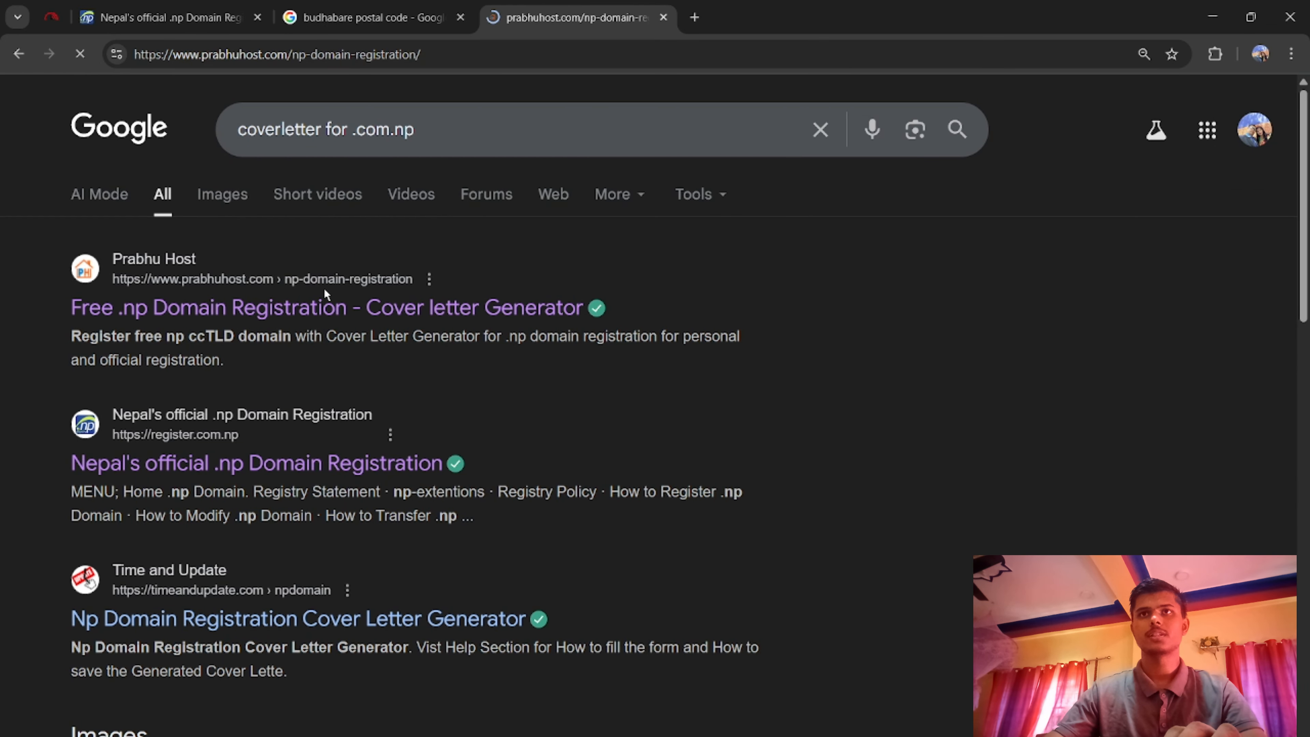
# Examine the cover letter generator's purpose options, input fields and letter preview.
pyautogui.scroll(-12, 633, 329)
pyautogui.scroll(7, 634, 329)
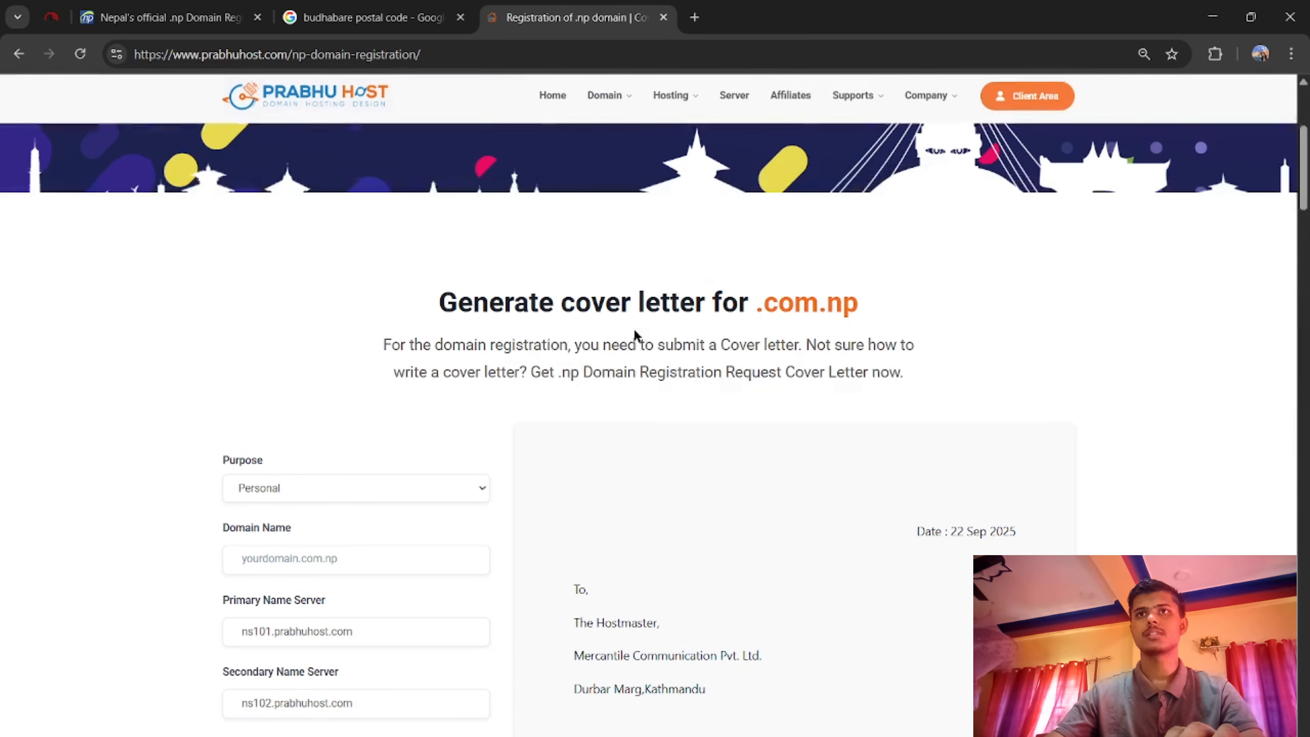
pyautogui.scroll(-5, 615, 353)
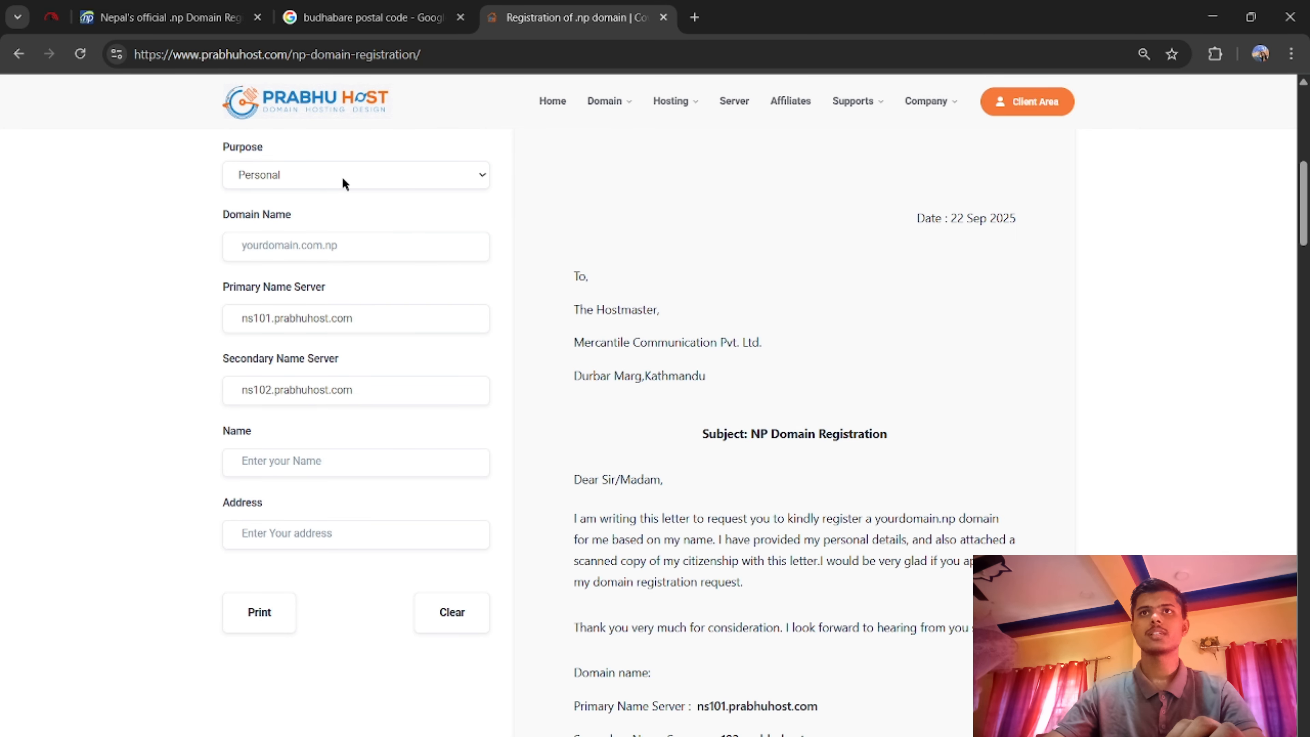
pyautogui.hotkey('ctrl', '+')
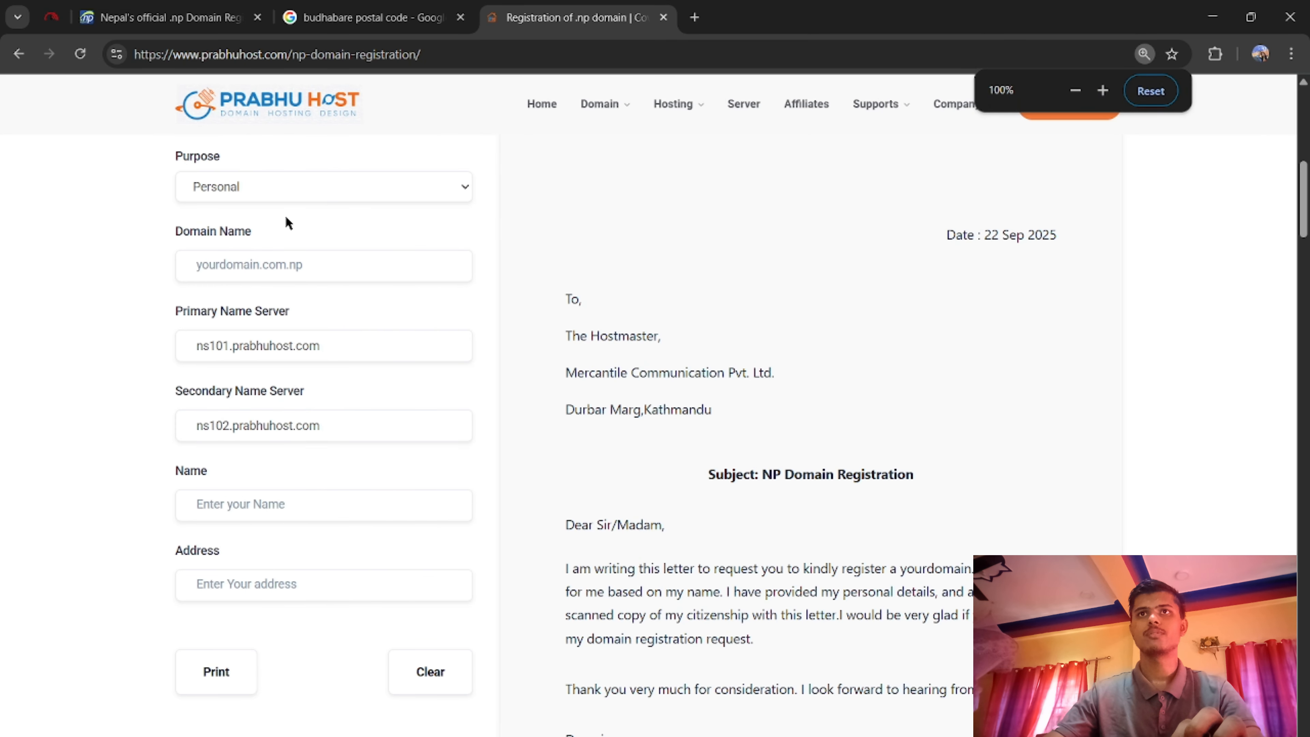
pyautogui.click(269, 193)
pyautogui.click(596, 225)
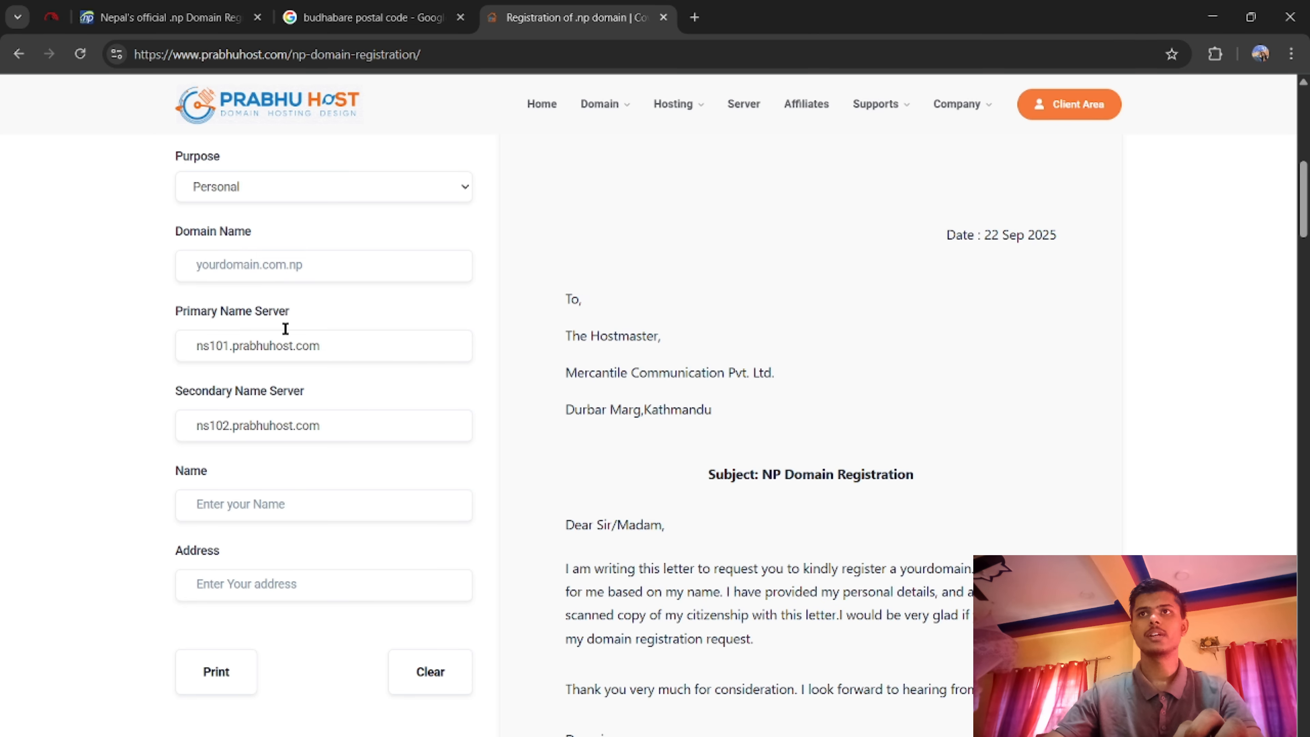
pyautogui.scroll(-5, 871, 356)
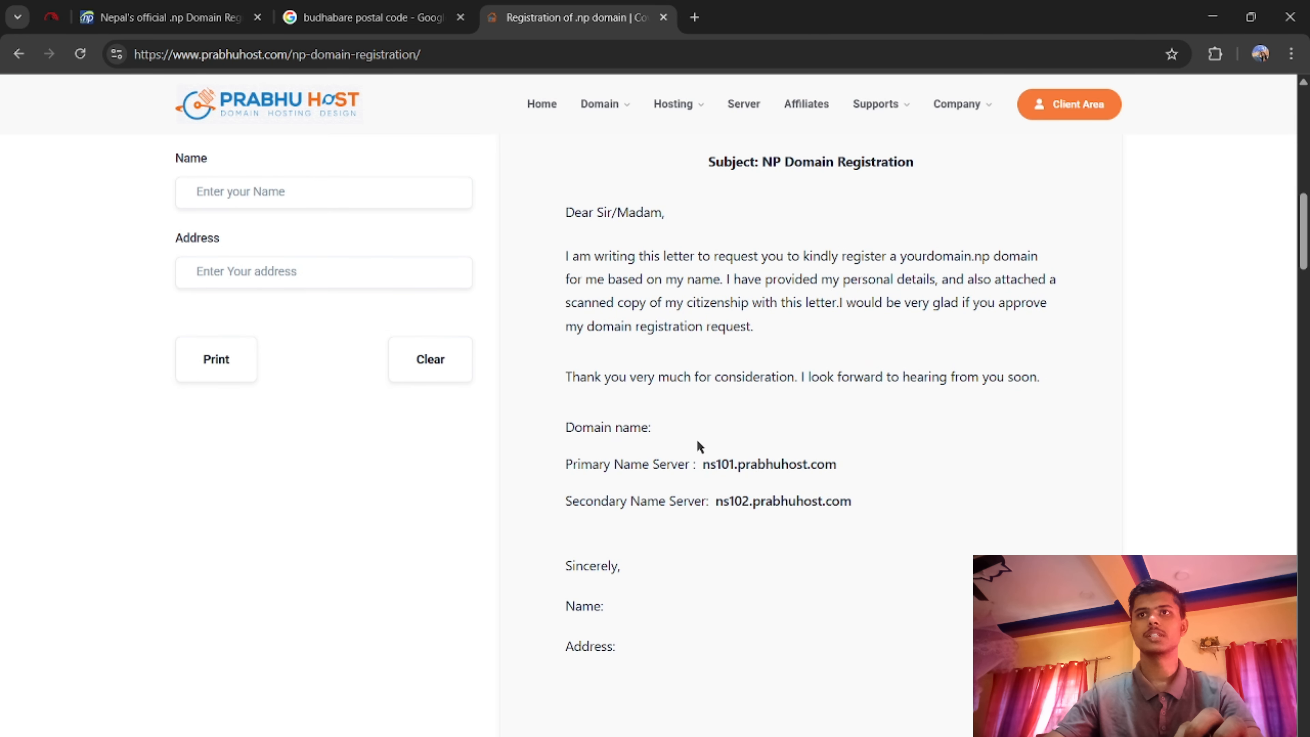
pyautogui.scroll(5, 696, 439)
pyautogui.scroll(-5, 719, 475)
pyautogui.scroll(5, 701, 473)
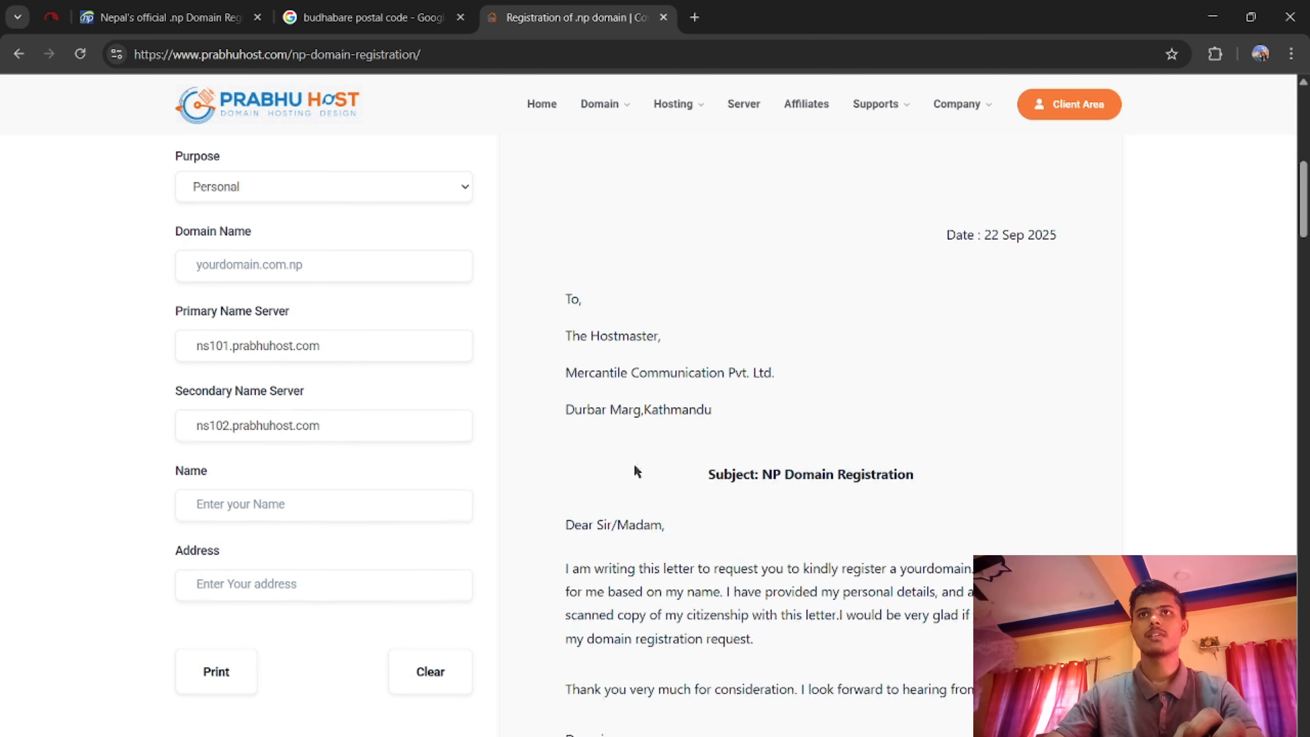
pyautogui.click(268, 269)
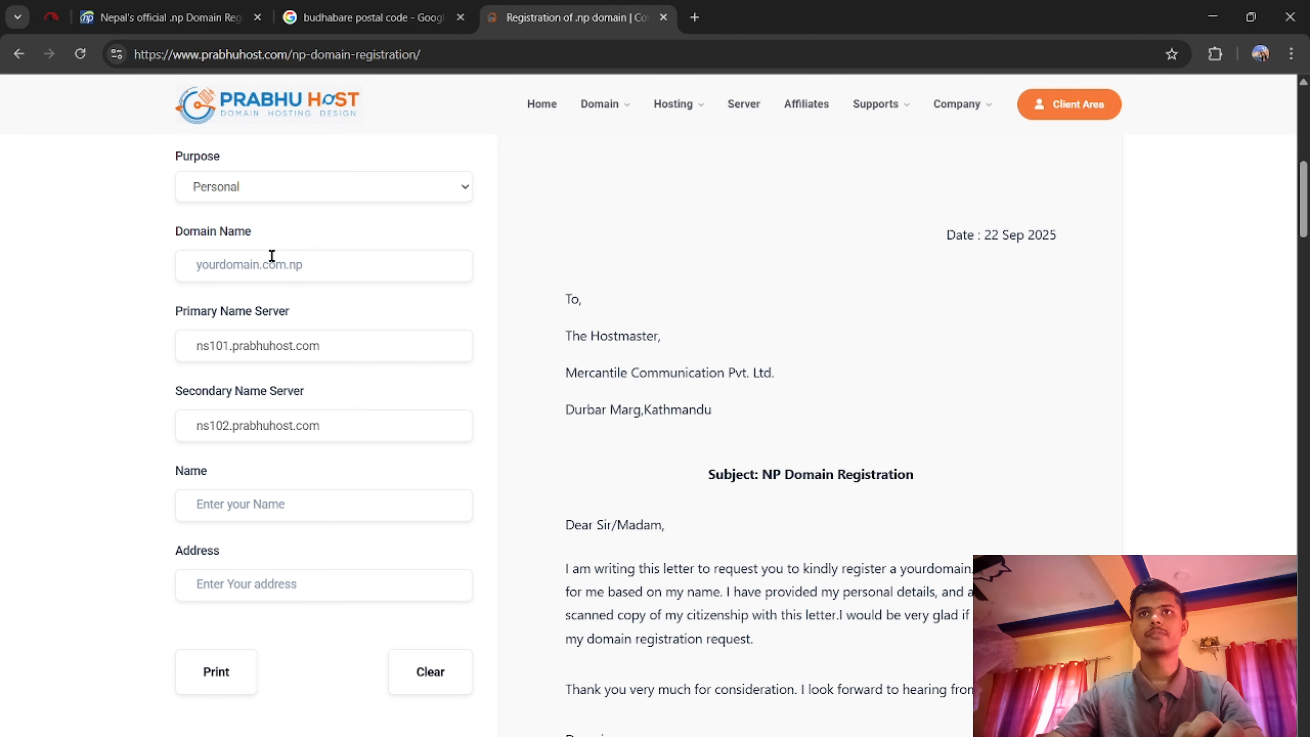
pyautogui.write('p')
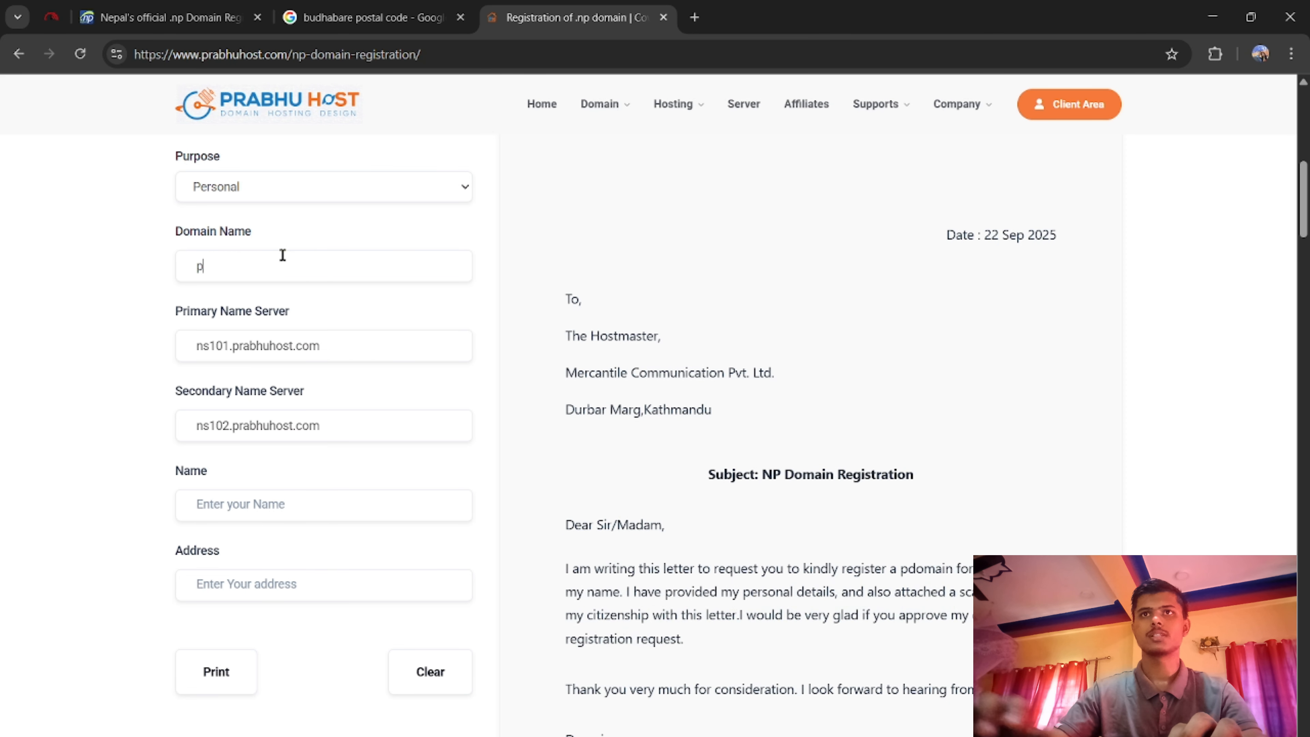
pyautogui.press('BackSpace')
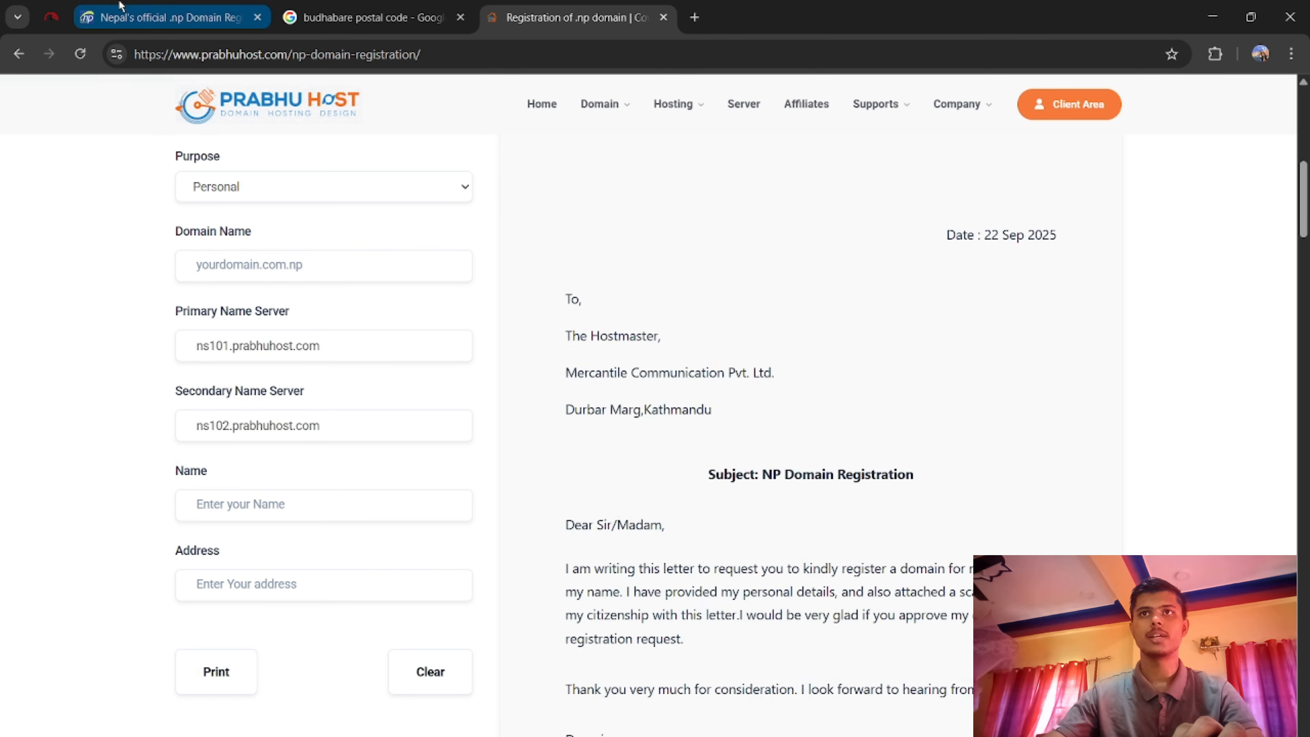
# Copy the requested domain name from the document submission page into the cover letter generator's Domain Name field.
pyautogui.click(122, 16)
pyautogui.scroll(4, 442, 403)
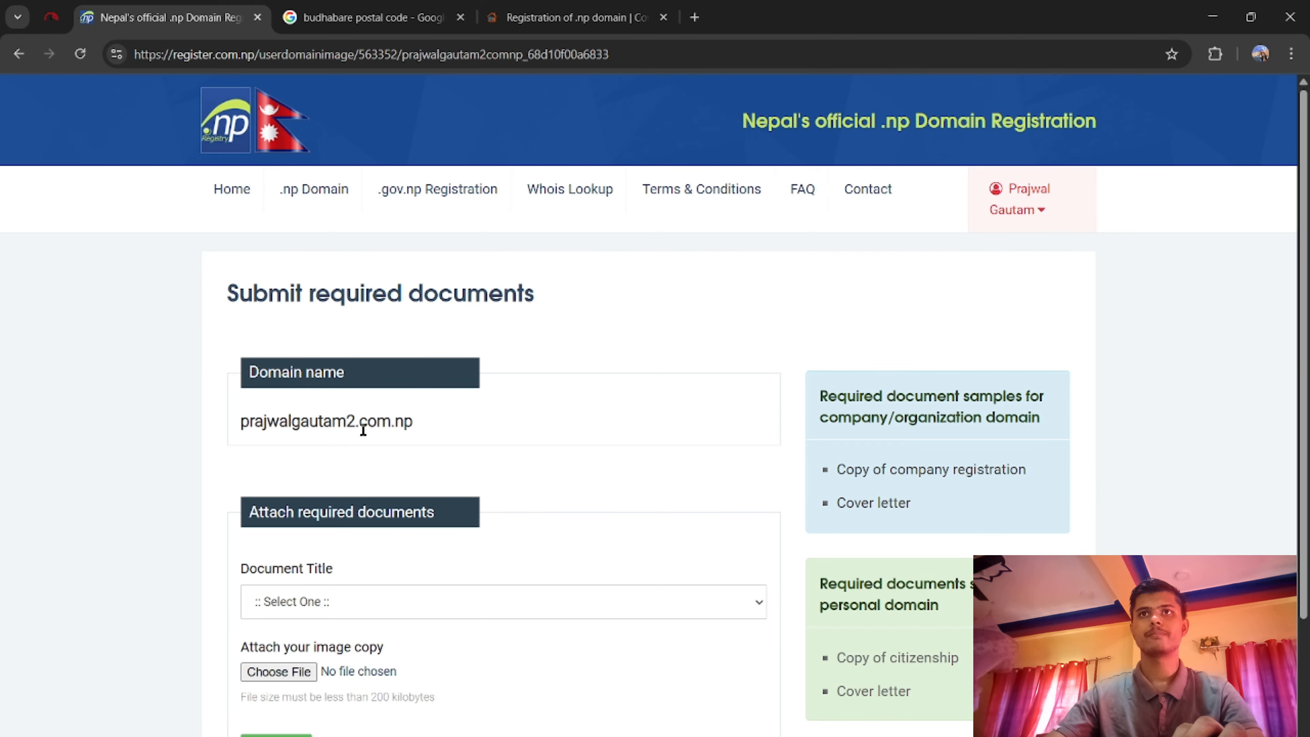
pyautogui.moveTo(459, 426); pyautogui.dragTo(235, 432)
pyautogui.hotkey('ctrl', 'c')
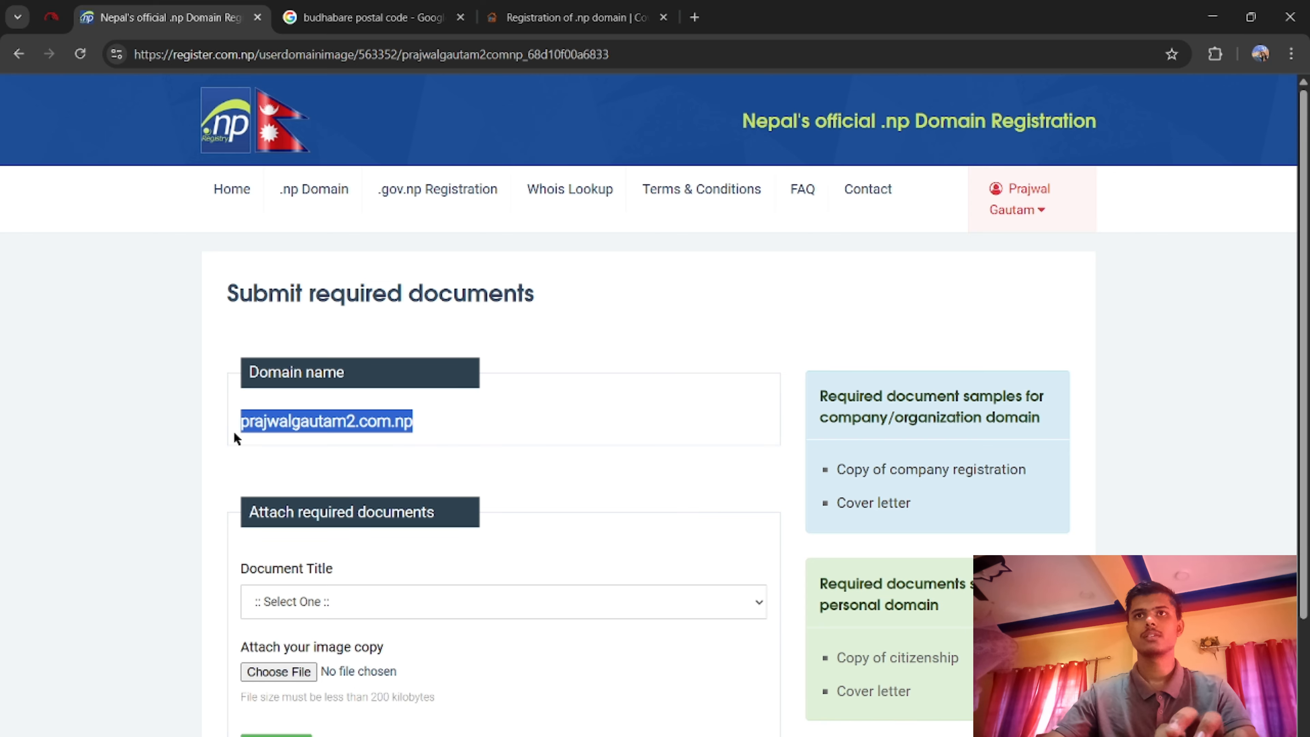
pyautogui.click(567, 17)
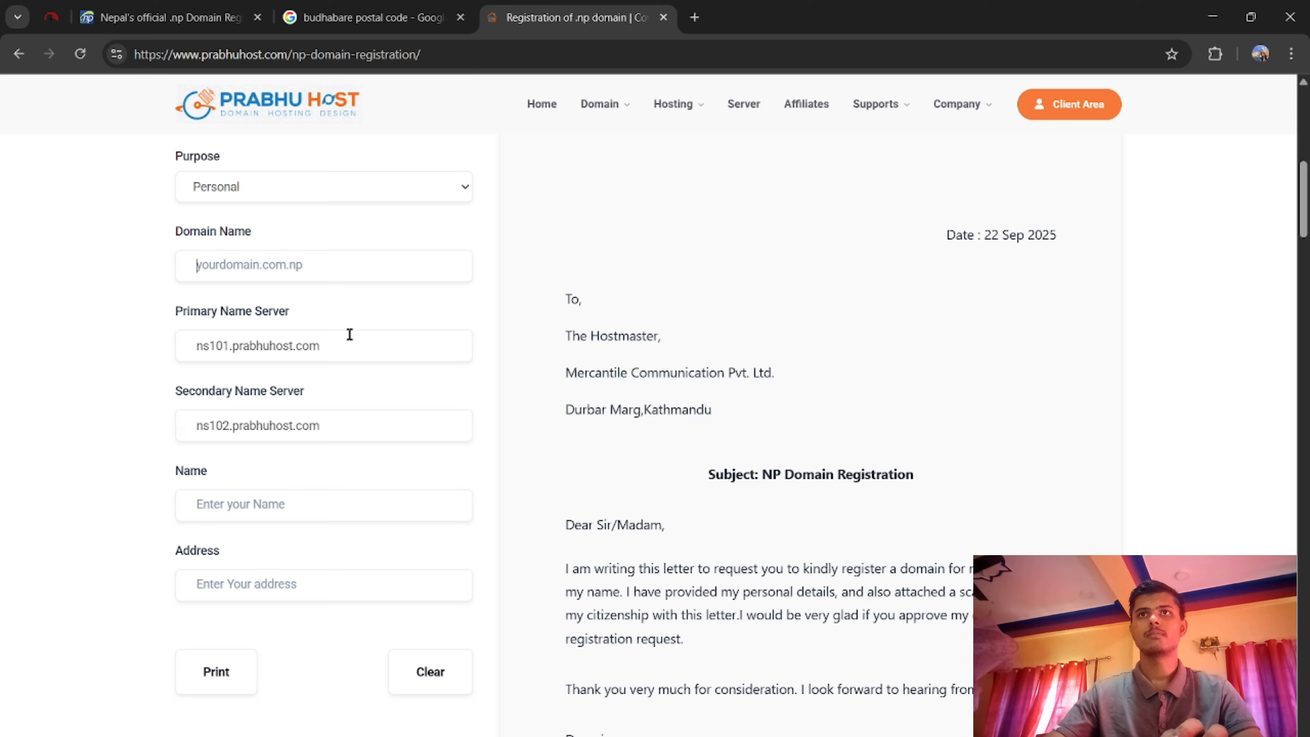
pyautogui.click(270, 258)
pyautogui.hotkey('ctrl', 'v')
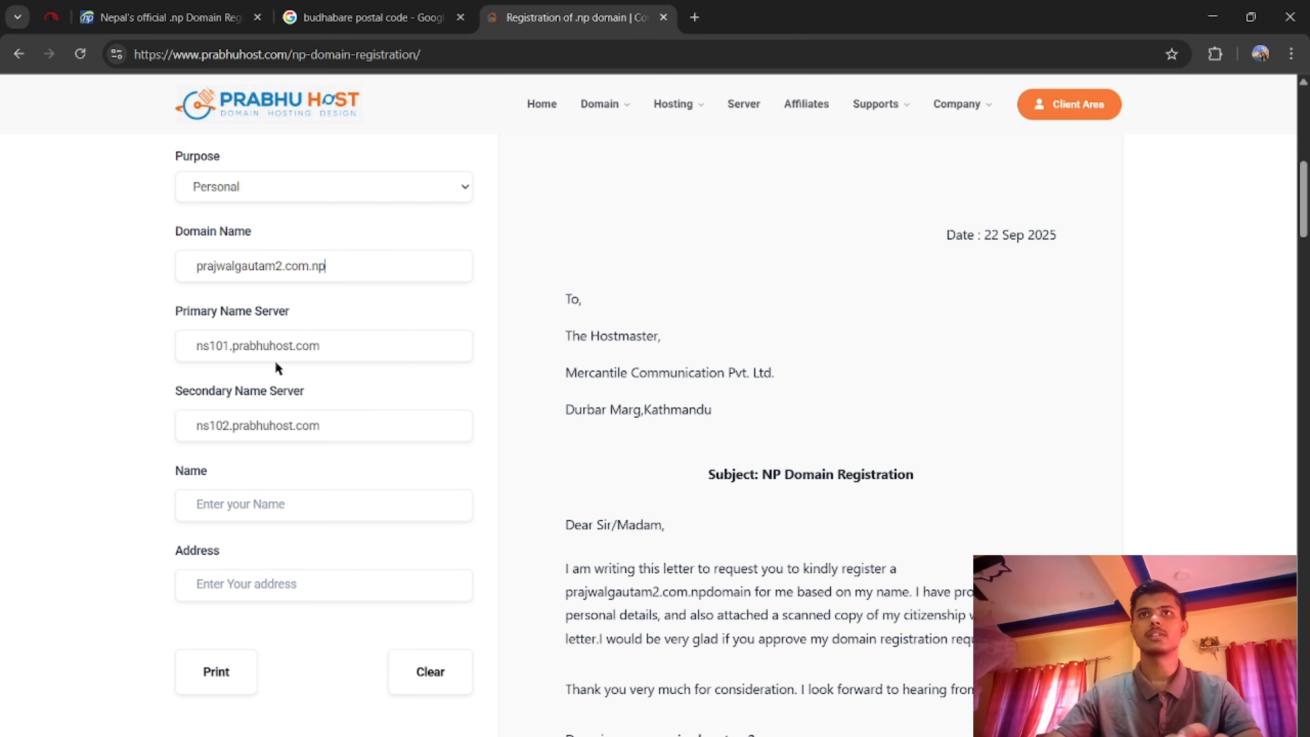
# Fill in the applicant's name and address in the cover letter form with the first saved autofill entry.
pyautogui.scroll(-6, 276, 436)
pyautogui.scroll(5, 260, 301)
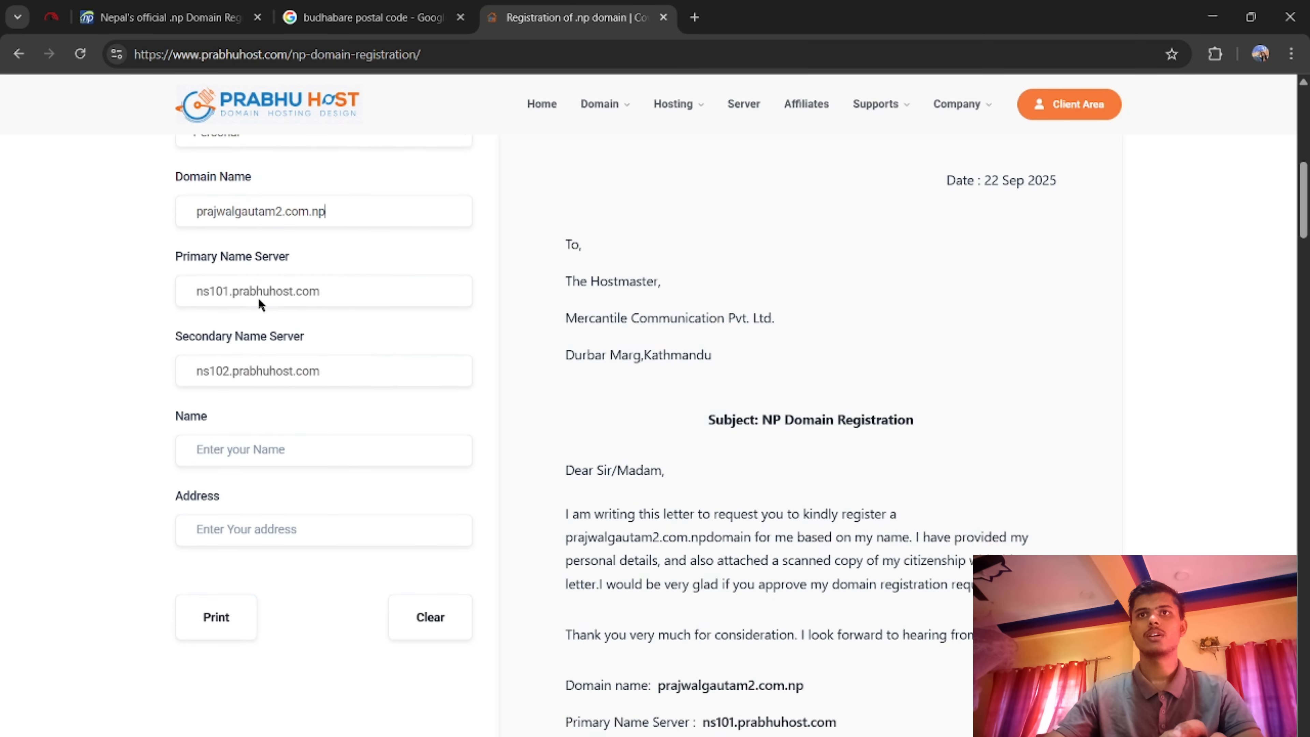
pyautogui.scroll(1, 237, 483)
pyautogui.click(235, 503)
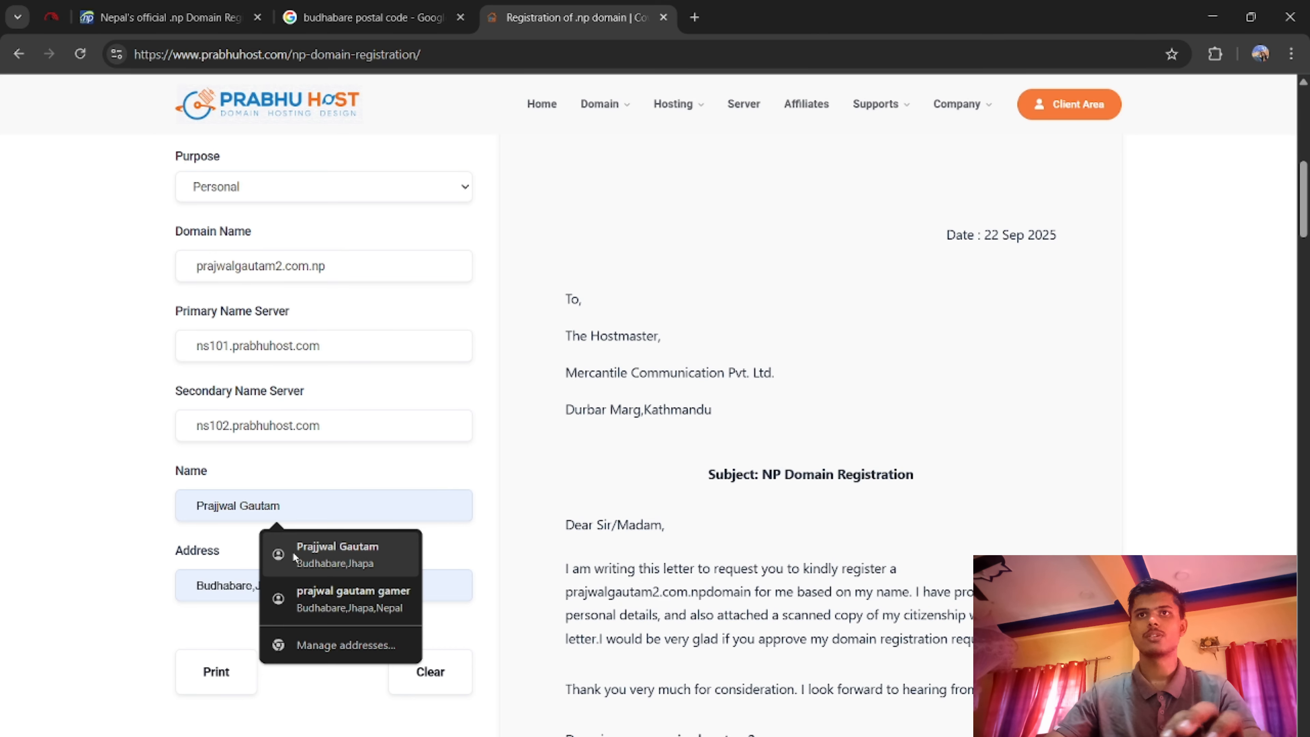
pyautogui.click(293, 552)
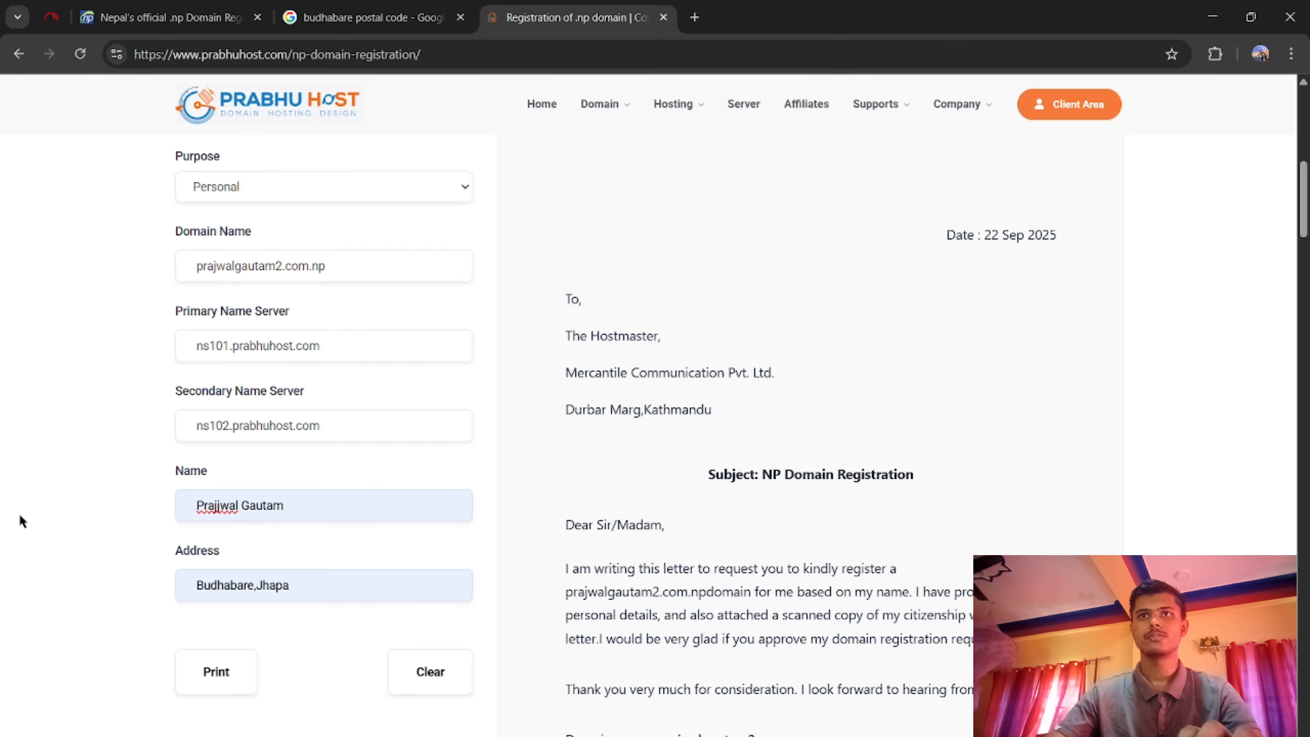
# Check the domain name, name servers, name and address in the generated cover letter preview.
pyautogui.scroll(-9, 307, 570)
pyautogui.scroll(5, 516, 547)
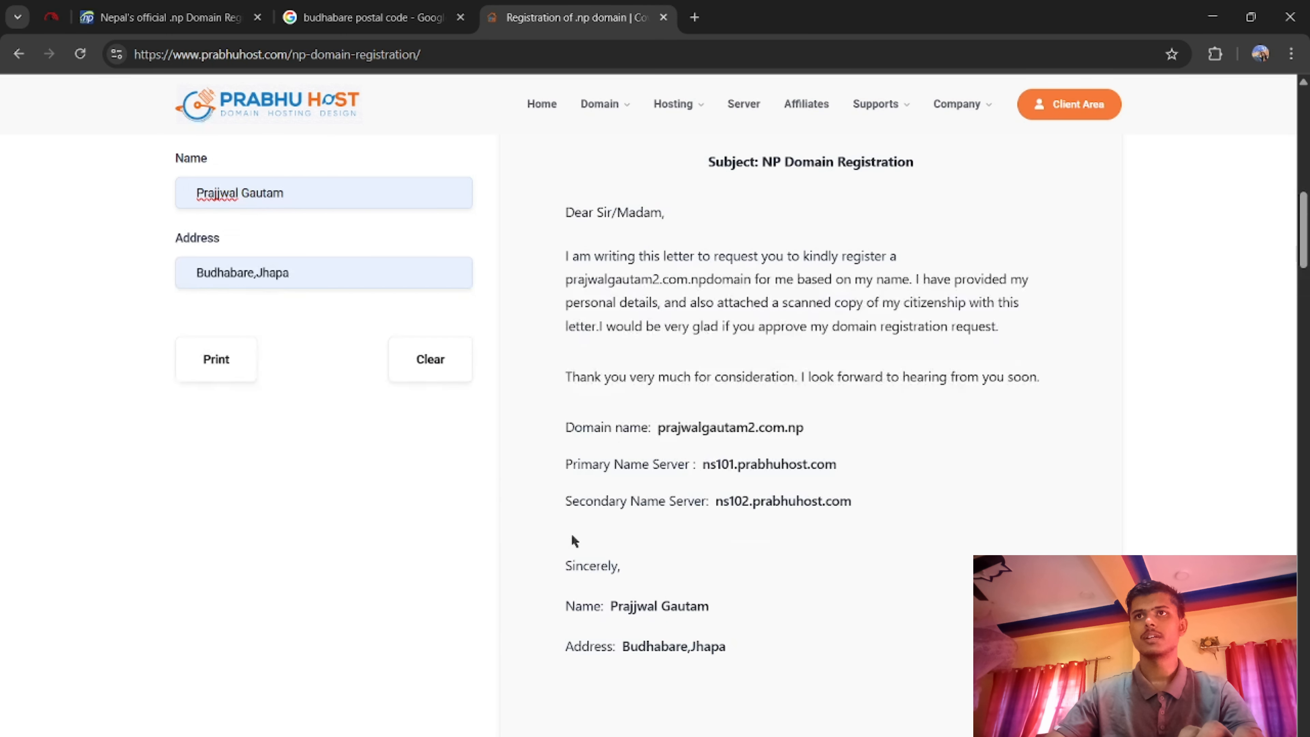
pyautogui.scroll(5, 572, 536)
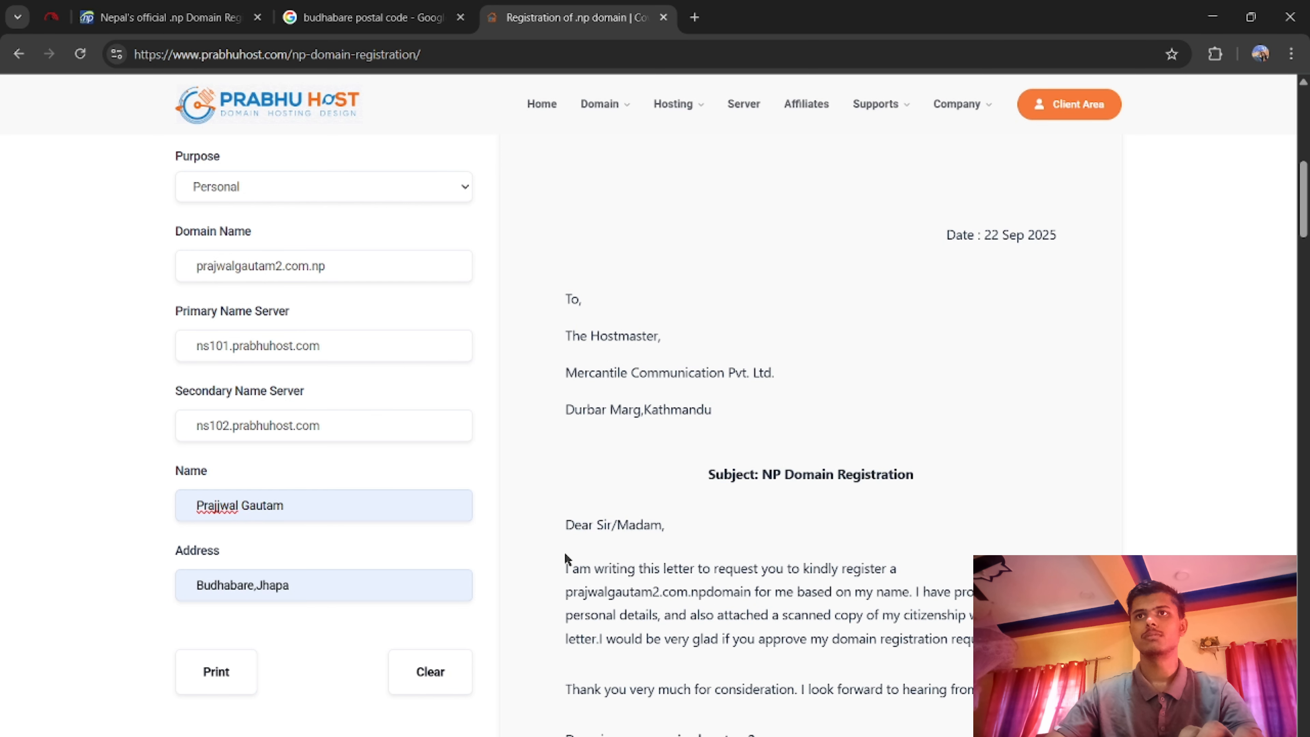
pyautogui.scroll(-5, 565, 557)
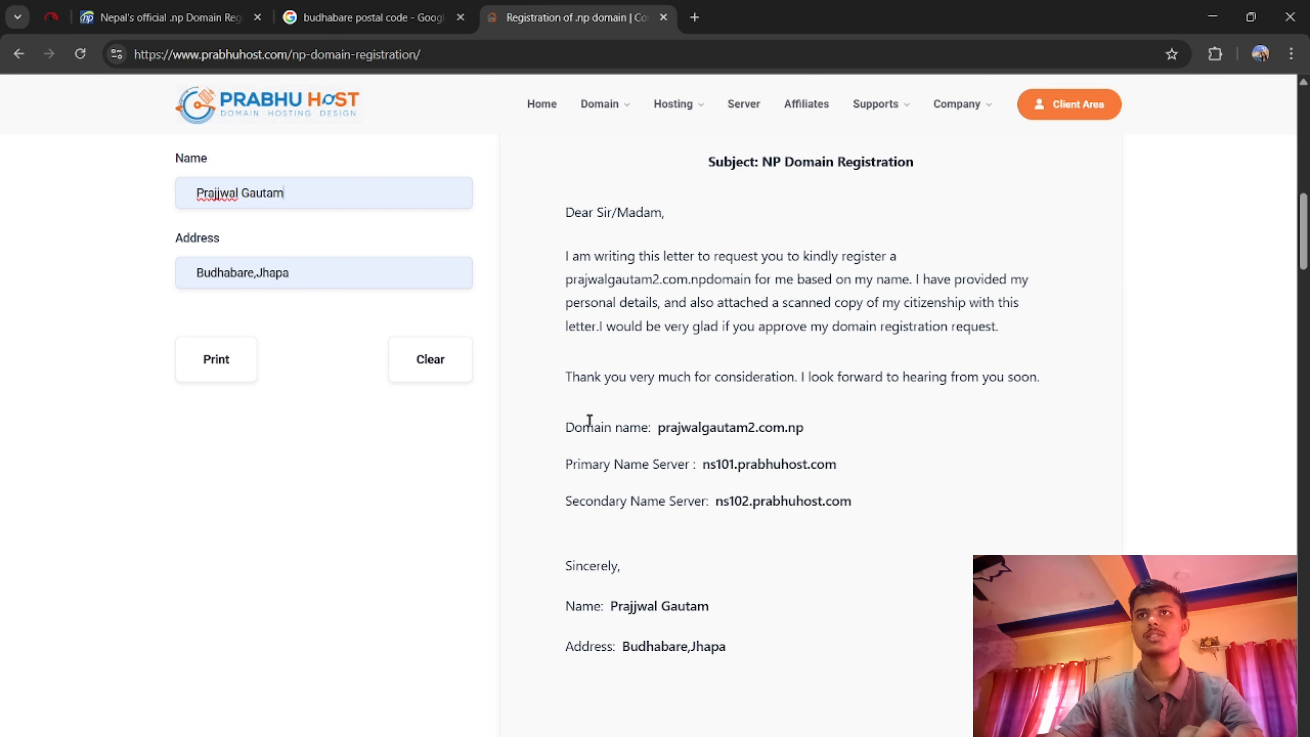
pyautogui.moveTo(556, 427); pyautogui.dragTo(868, 513)
pyautogui.click(649, 428)
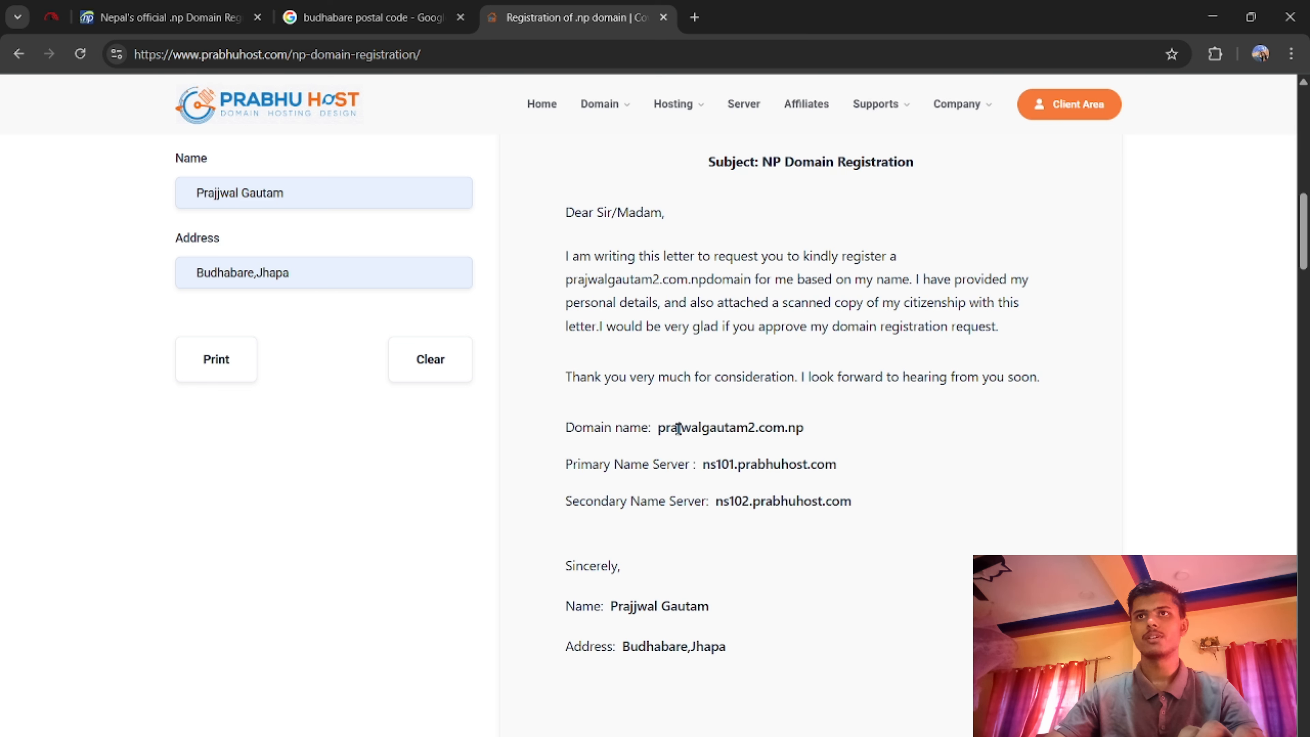
pyautogui.moveTo(655, 426); pyautogui.dragTo(814, 428)
pyautogui.click(825, 434)
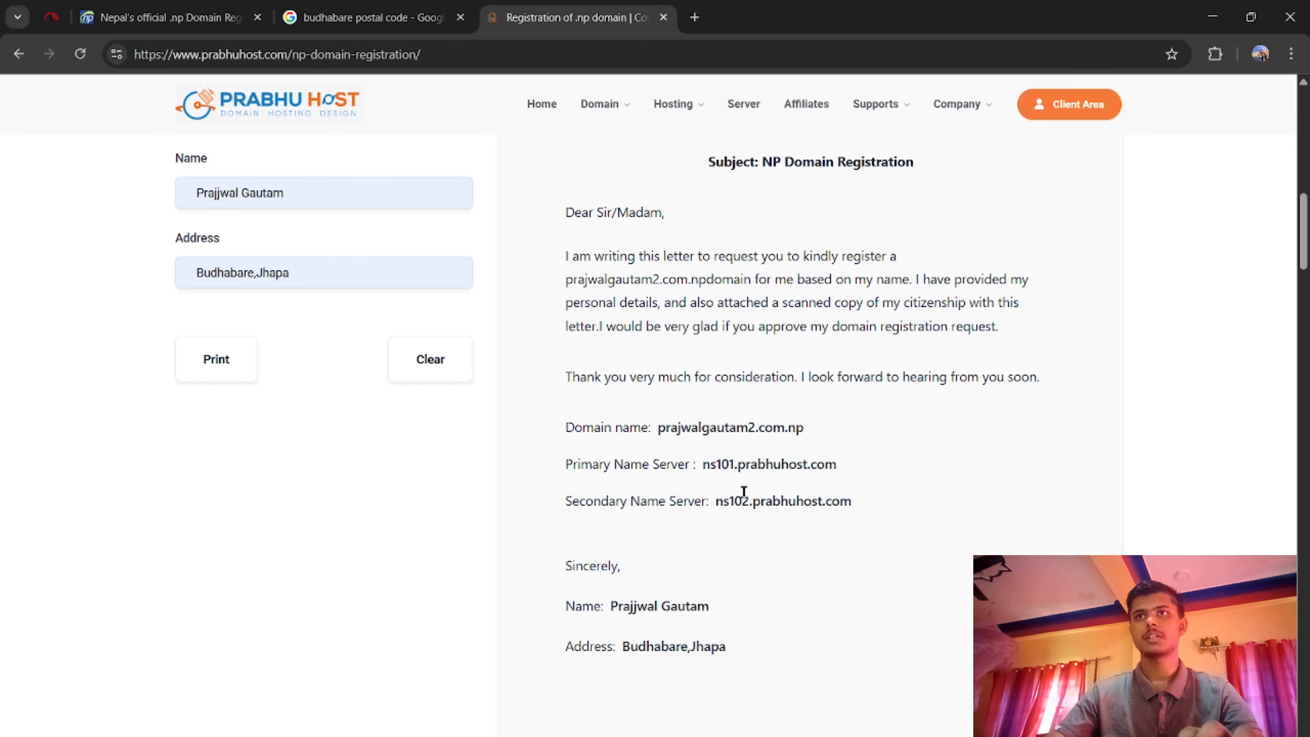
# Capture a rectangular screenshot of the cover letter preview, from above the date down past the sender's details.
pyautogui.scroll(5, 298, 406)
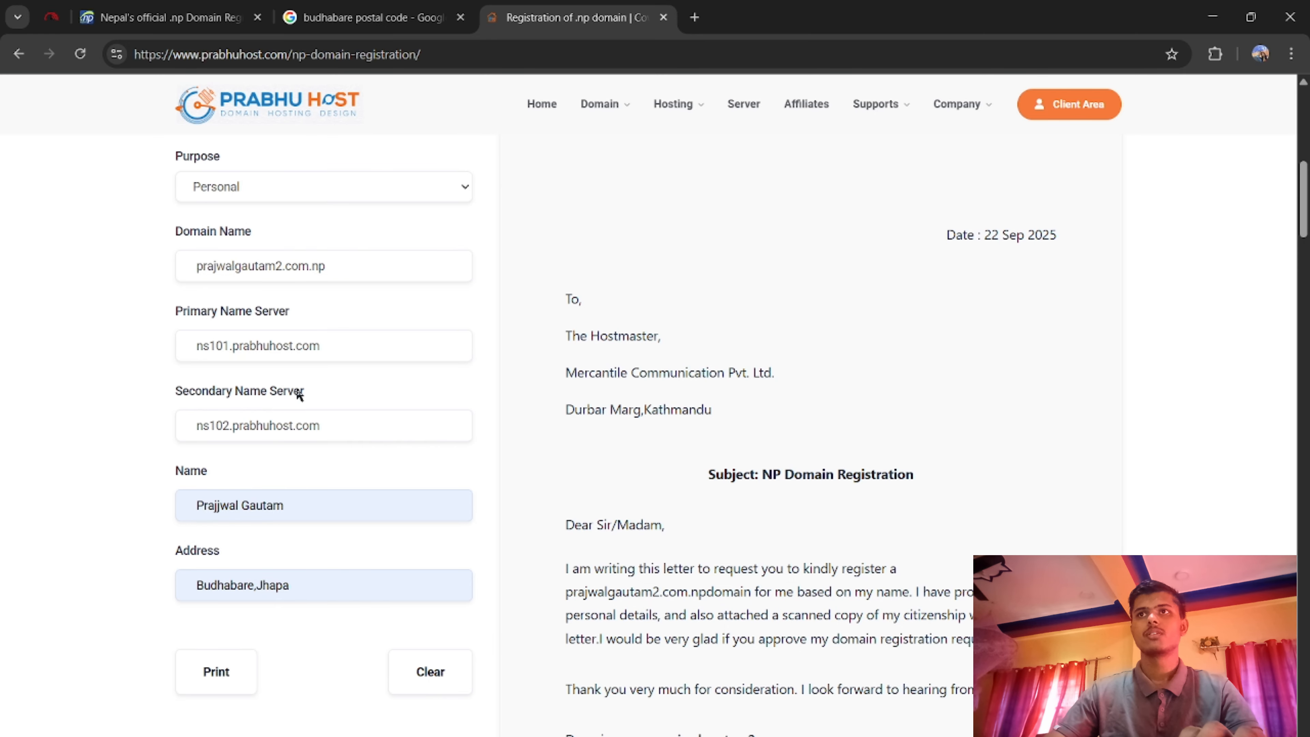
pyautogui.hotkey('ctrl', '-')
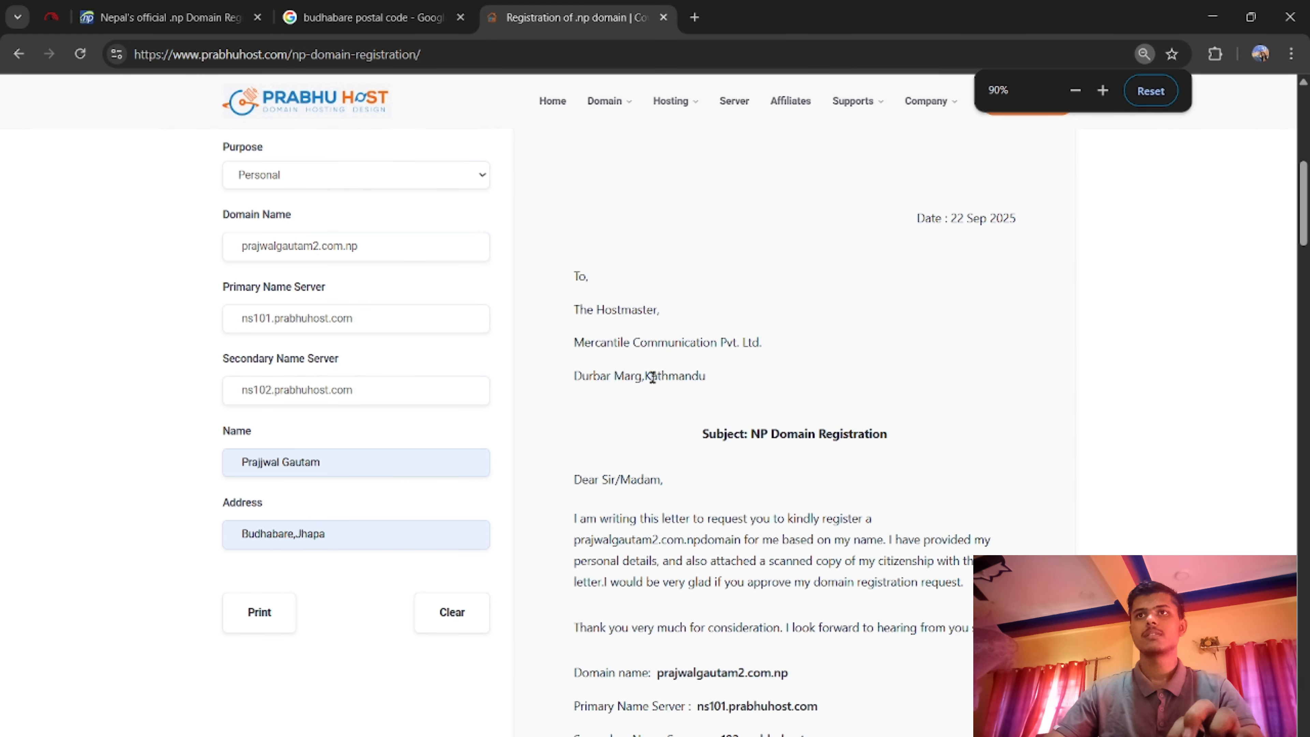
pyautogui.hotkey('ctrl', '-')
pyautogui.hotkey('ctrl', '-')
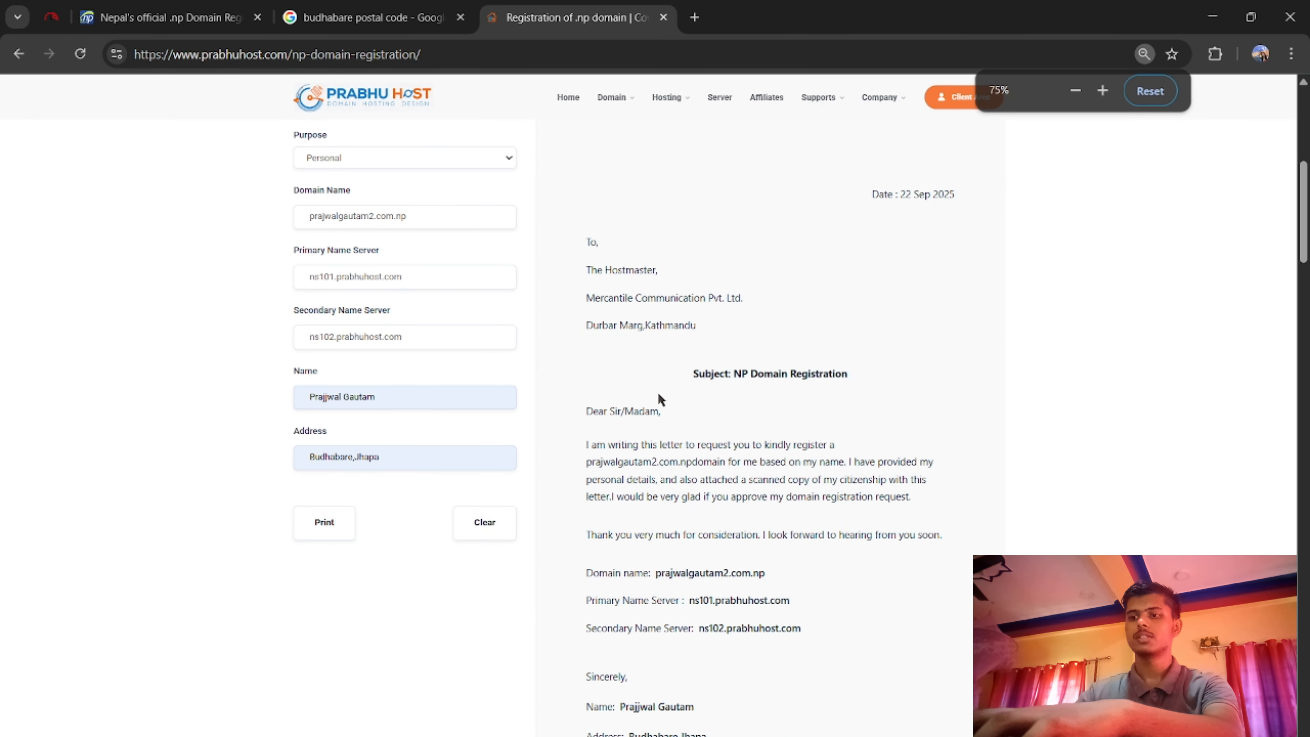
pyautogui.press('super+shift+s')
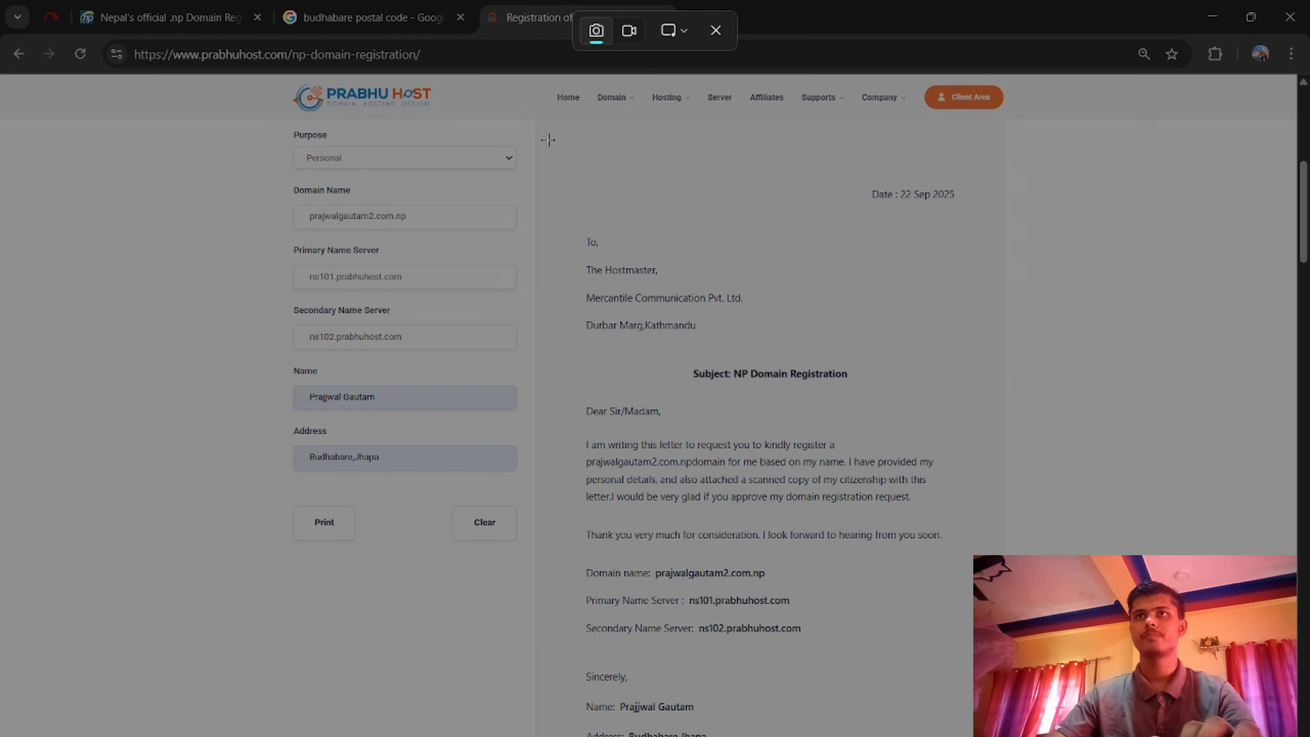
pyautogui.moveTo(547, 138); pyautogui.dragTo(977, 736)
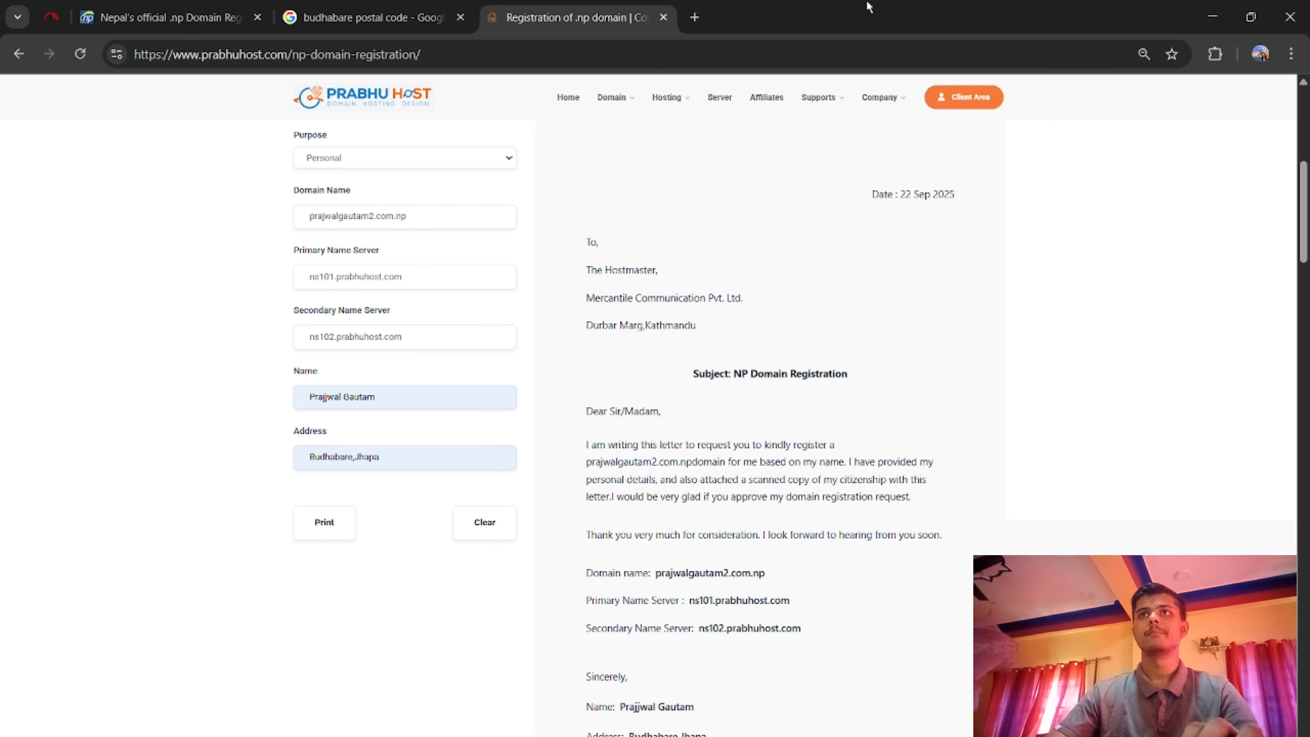
# Check the maximum file size allowed for attachments on the domain registration's document submission page.
pyautogui.click(221, 17)
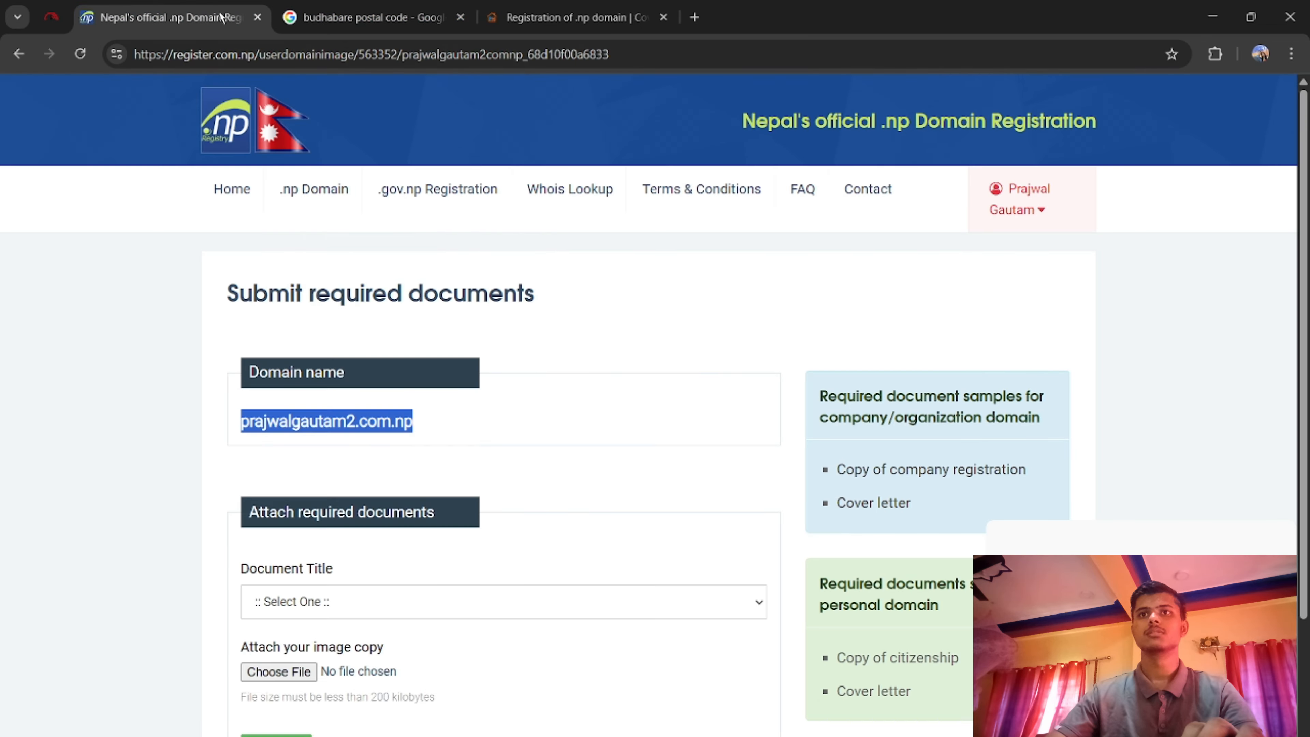
pyautogui.scroll(-5, 429, 691)
pyautogui.scroll(5, 418, 628)
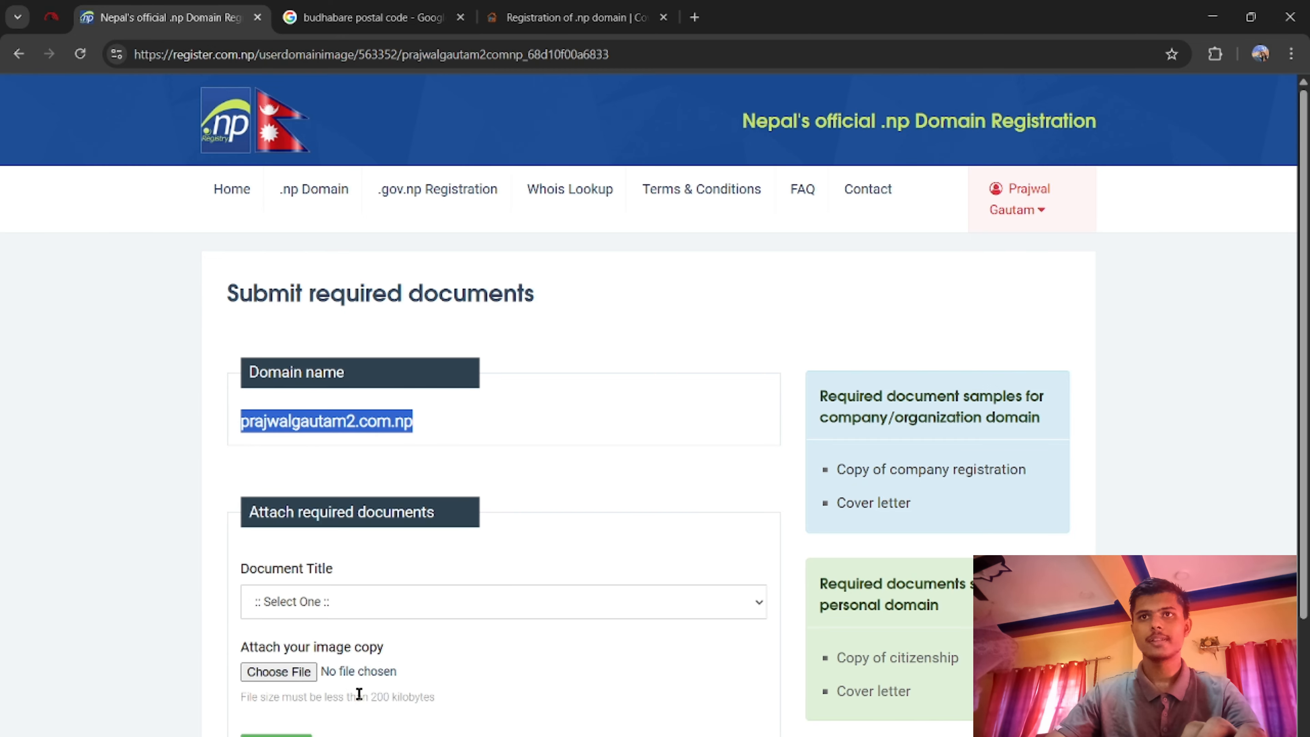
pyautogui.moveTo(433, 697); pyautogui.dragTo(374, 701)
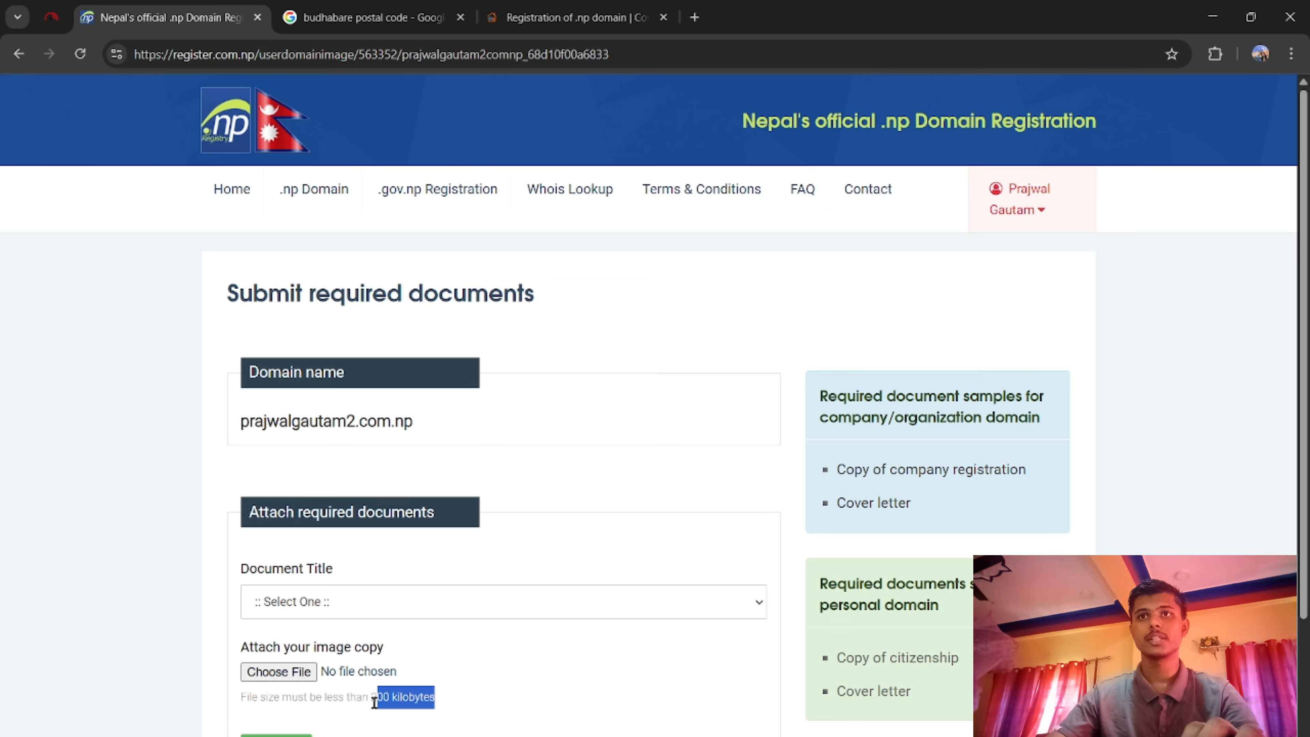
pyautogui.click(503, 684)
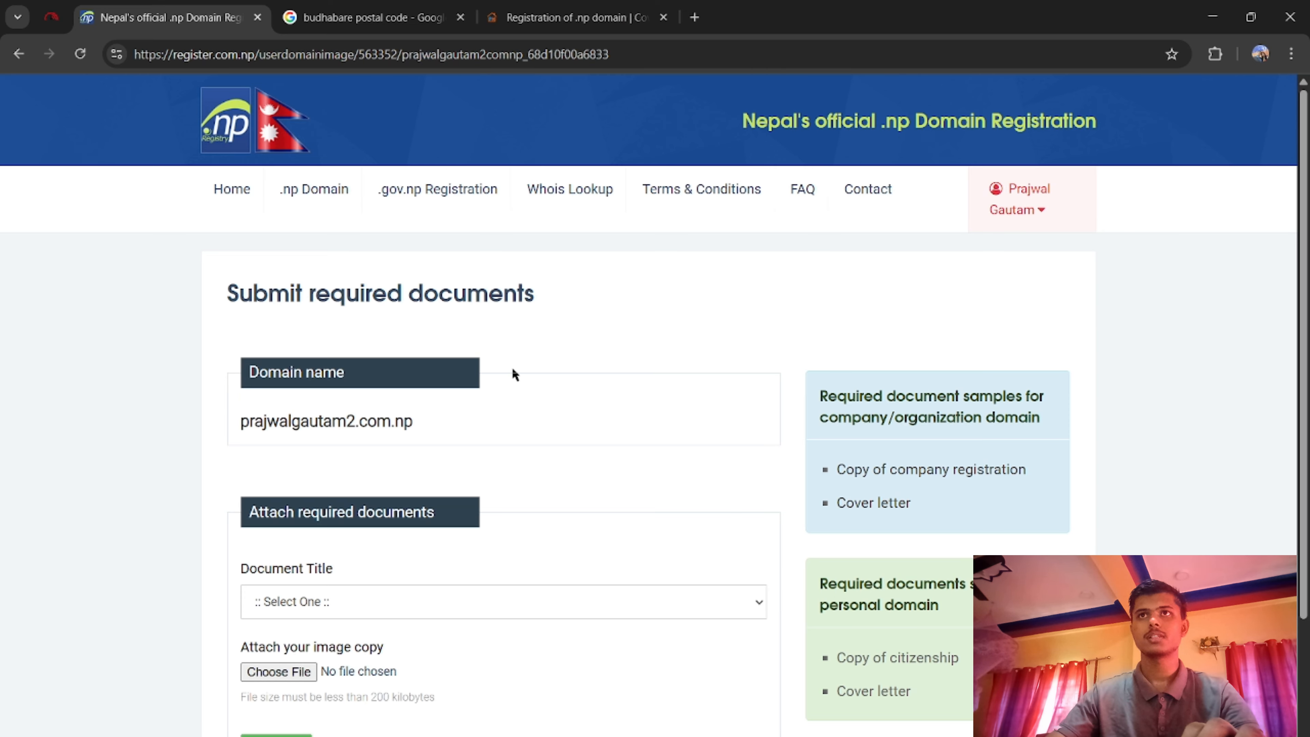
# Search Google for "size compressor" in a new browser tab and open the Image Compressor result from imageresizer.com.
pyautogui.click(702, 5)
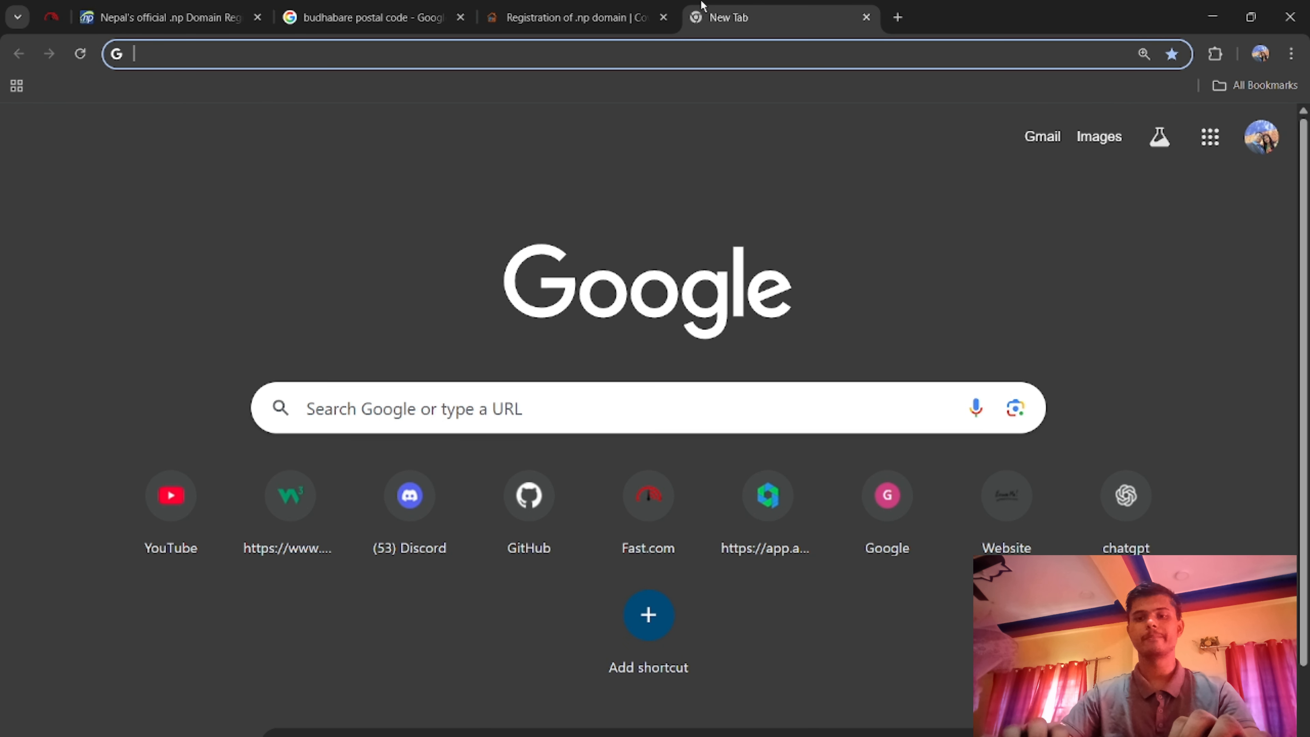
pyautogui.write('s')
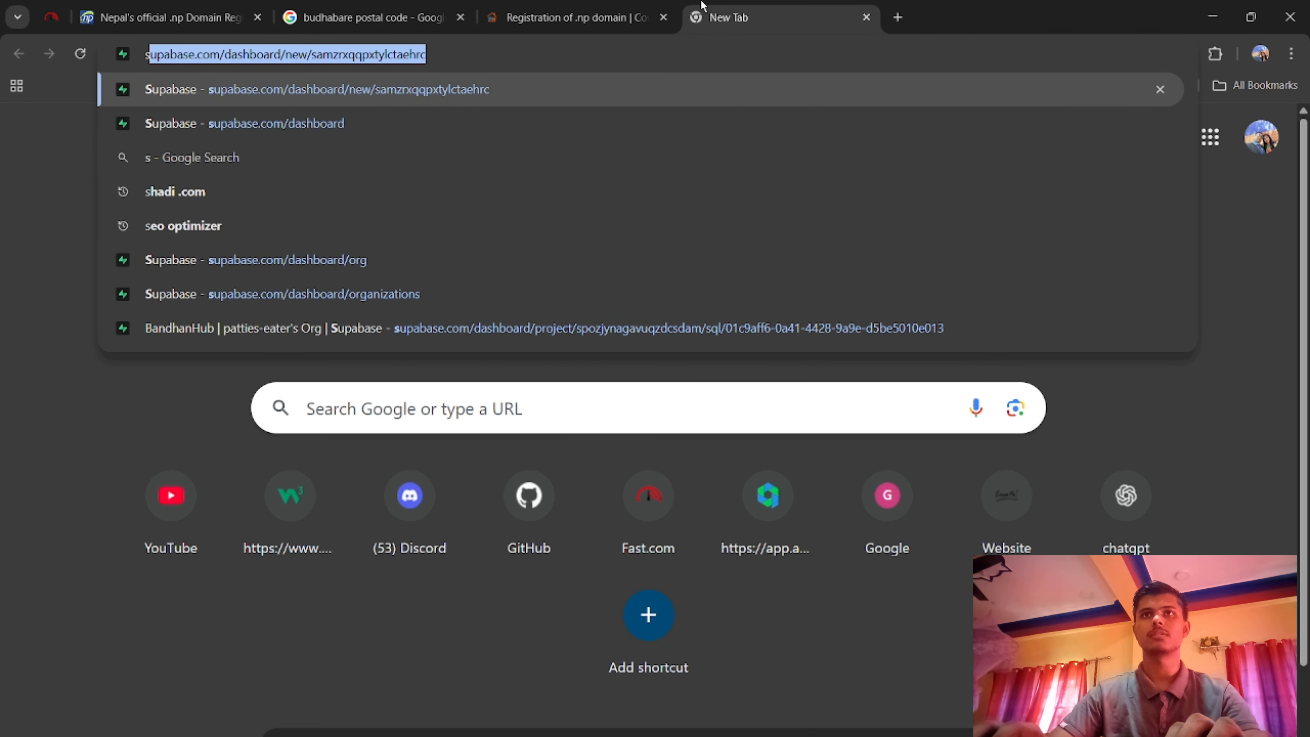
pyautogui.press('BackSpace')
pyautogui.write('i')
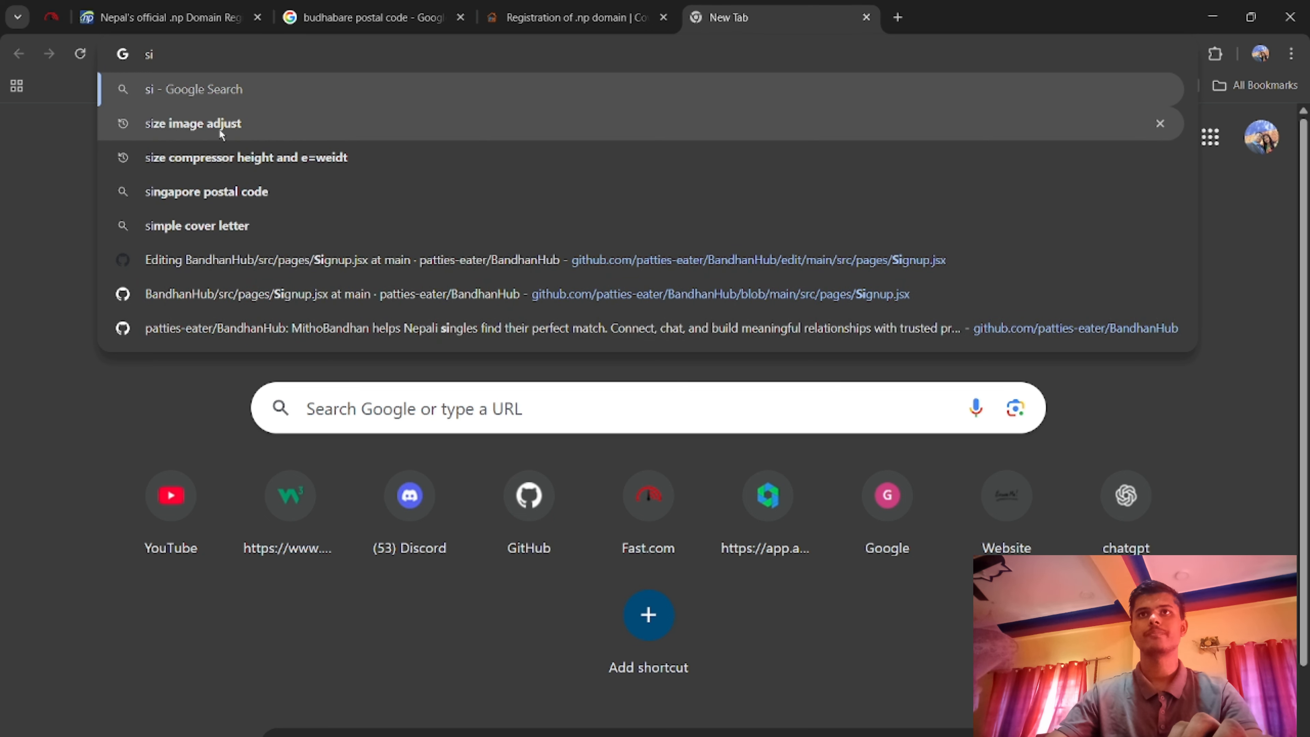
pyautogui.click(213, 163)
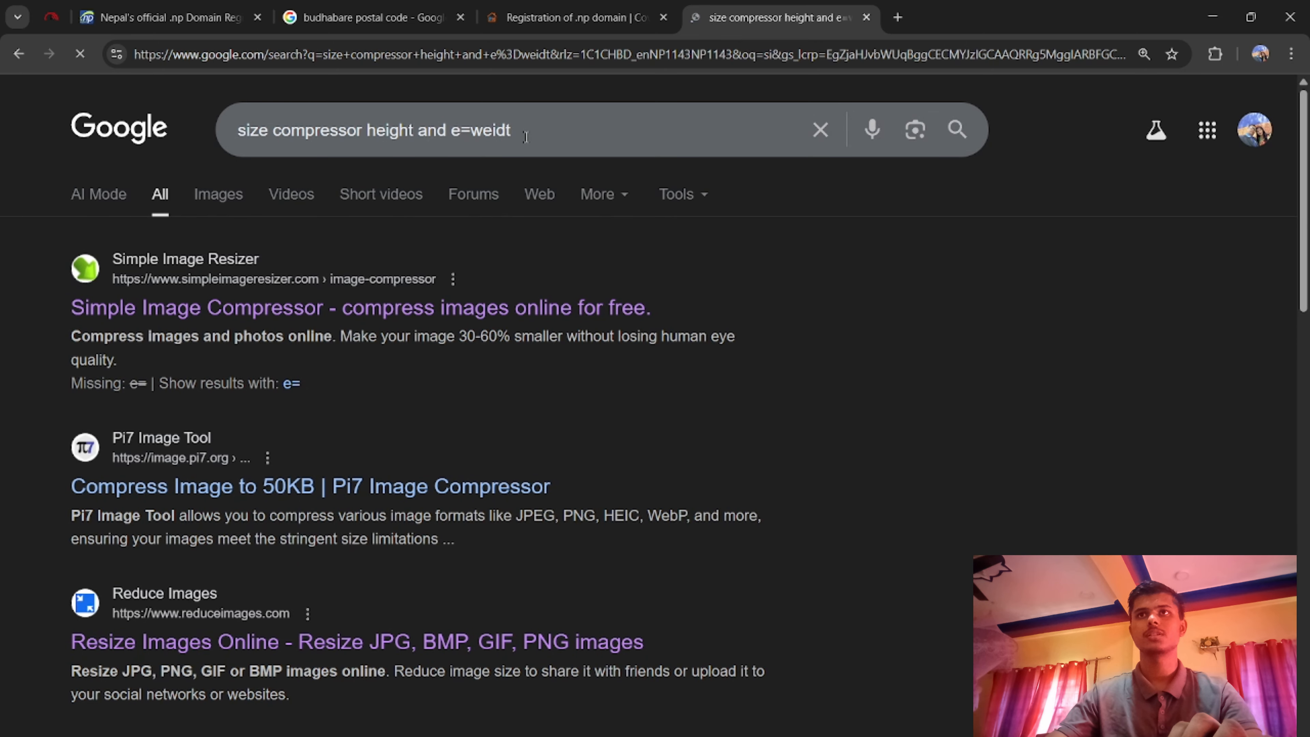
pyautogui.moveTo(518, 146); pyautogui.dragTo(365, 139)
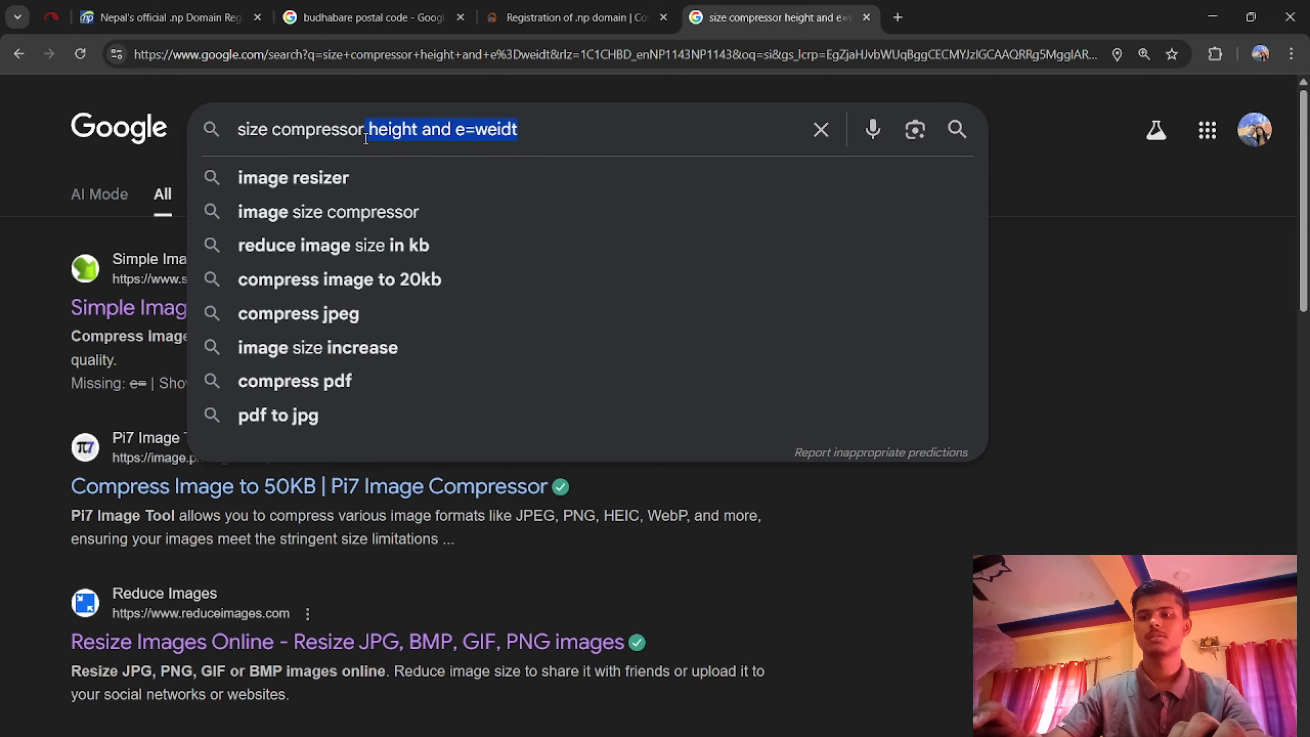
pyautogui.press('BackSpace')
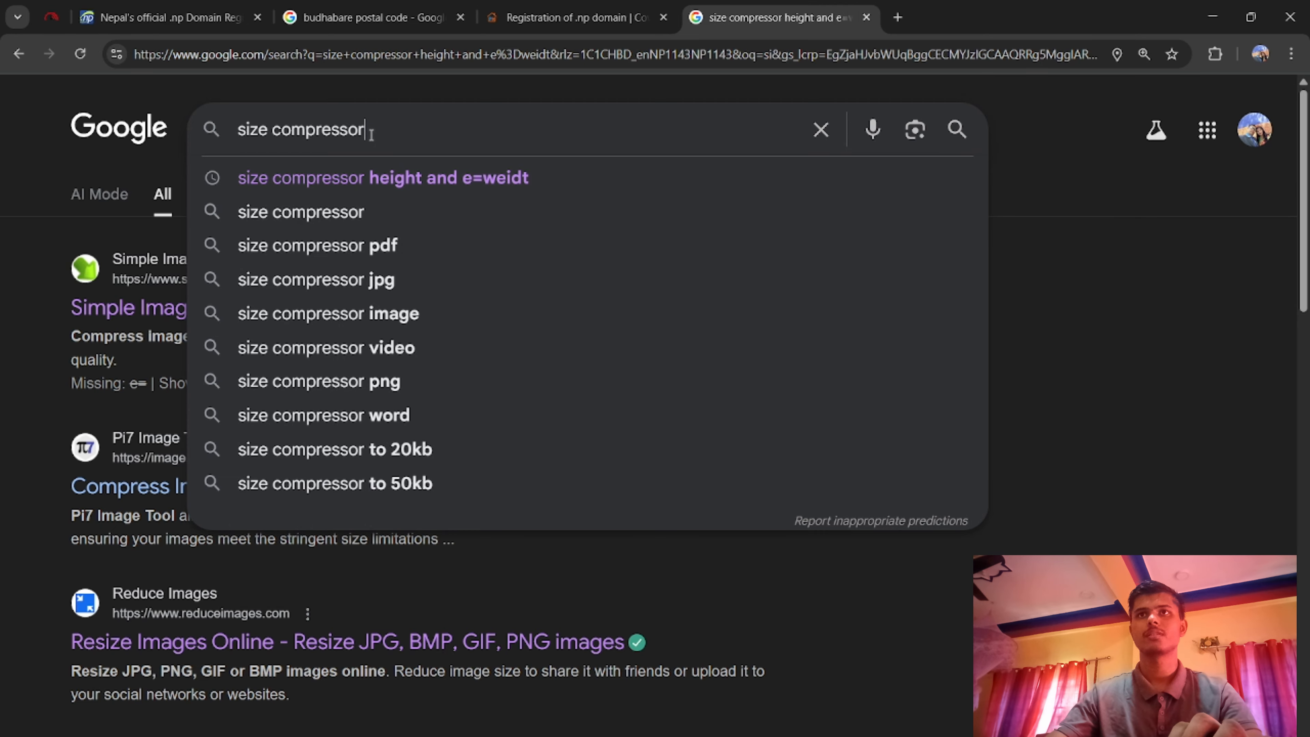
pyautogui.click(353, 213)
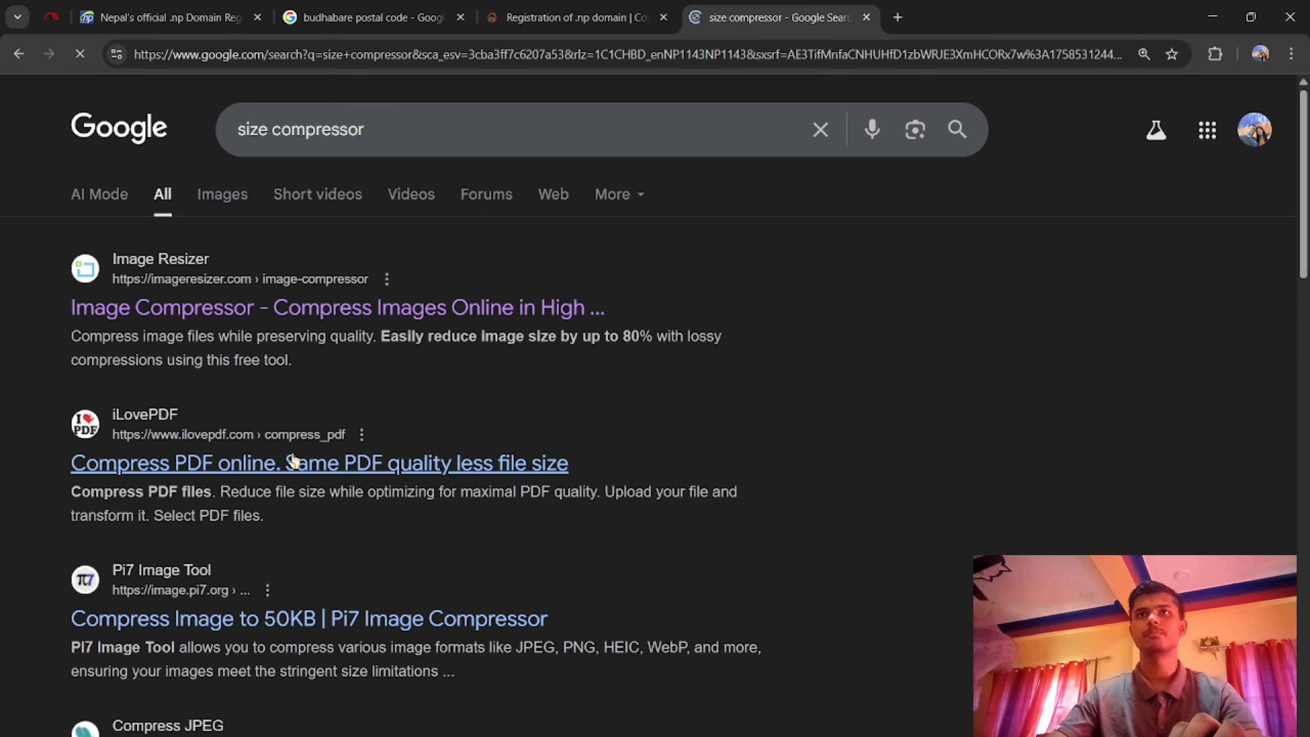
pyautogui.click(228, 311)
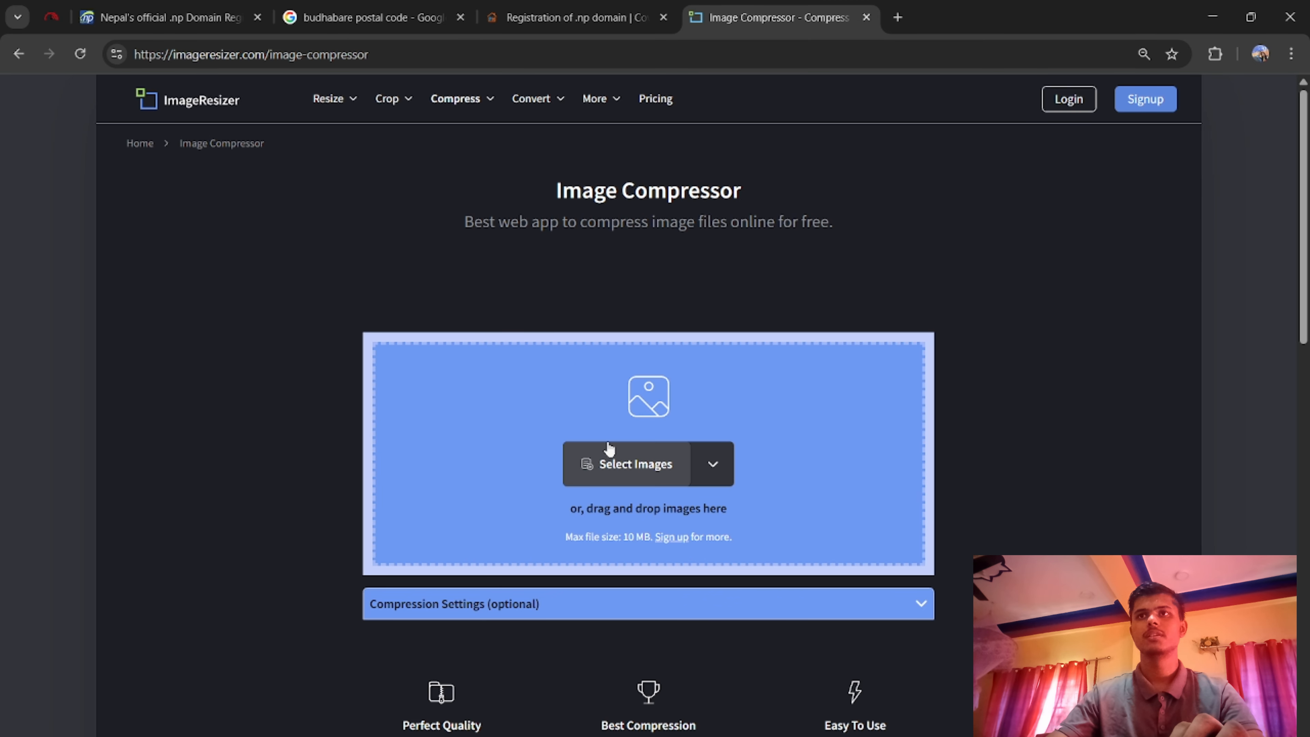
pyautogui.click(625, 464)
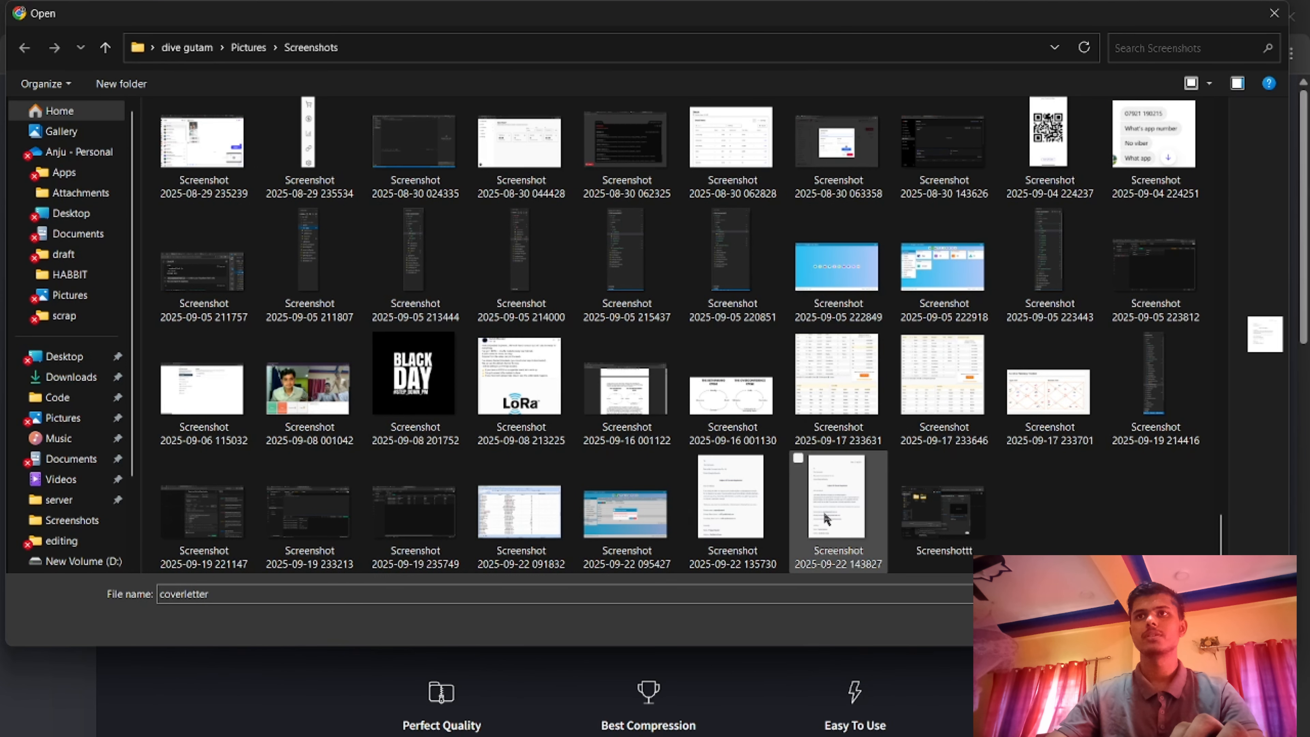
pyautogui.click(825, 518)
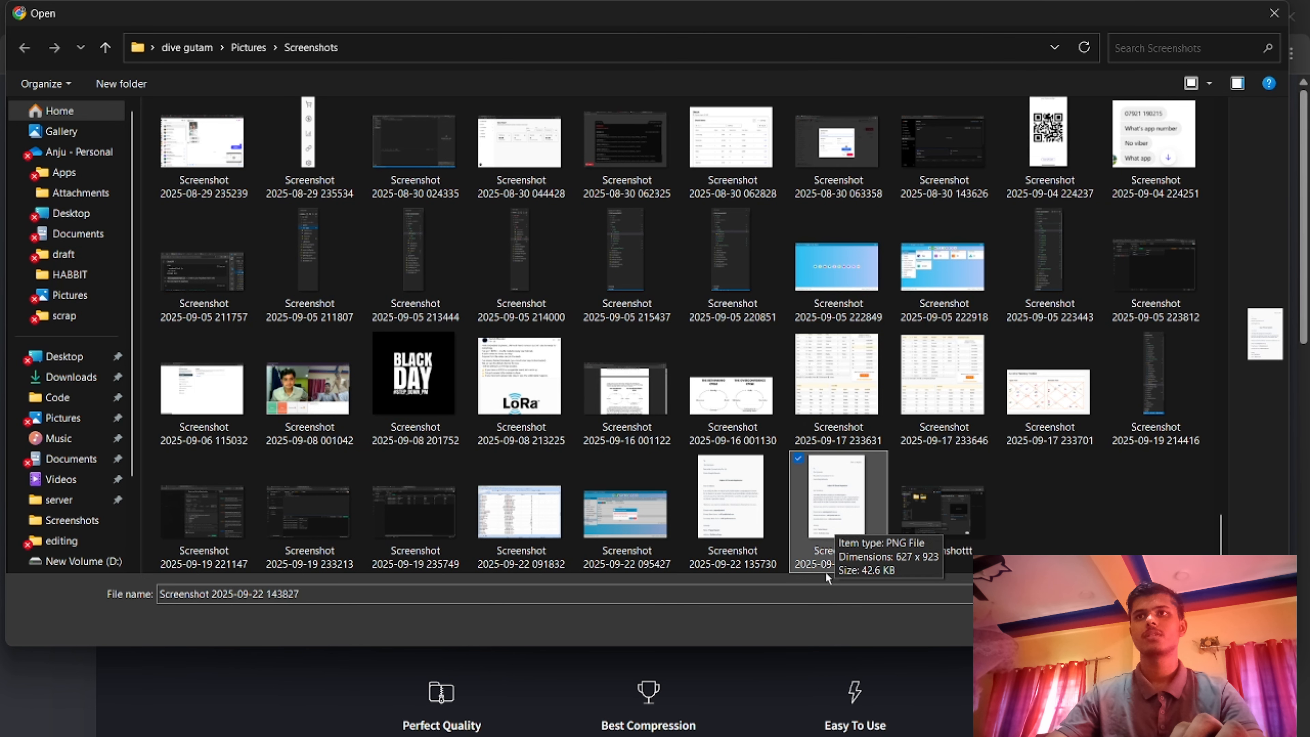
pyautogui.press('Return')
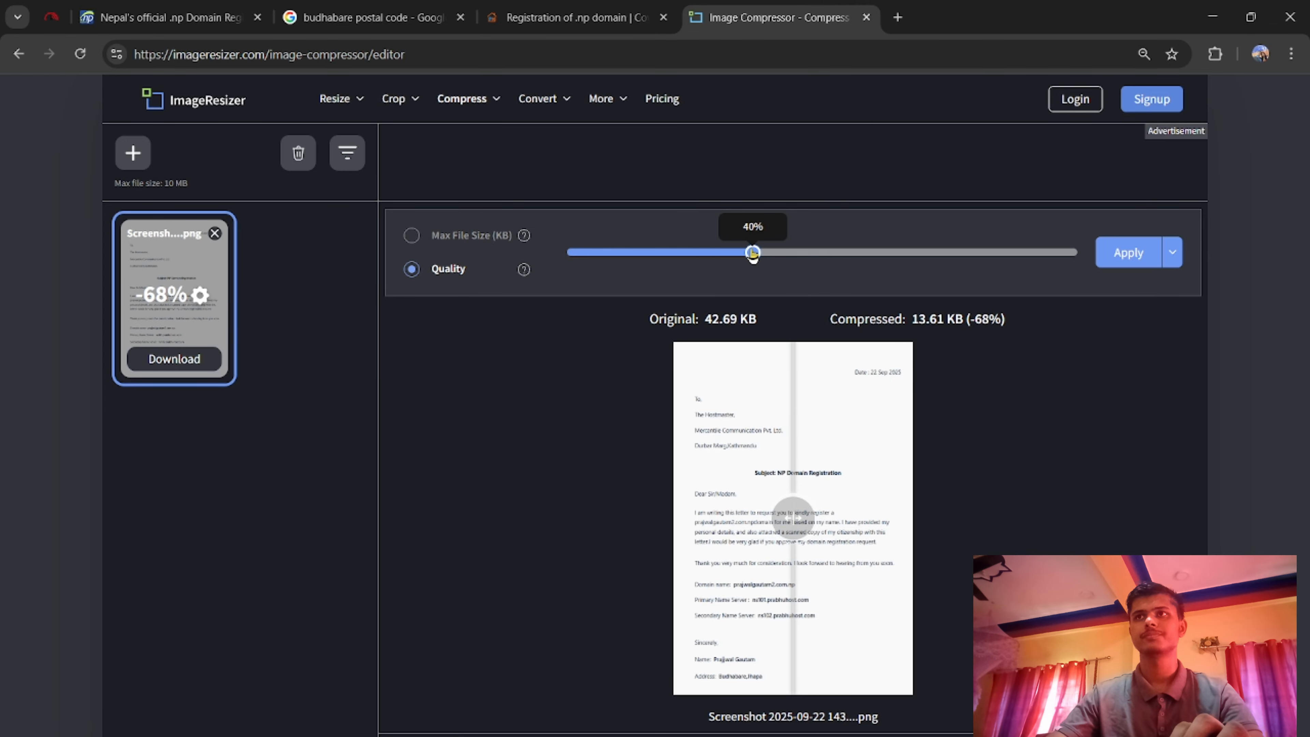
pyautogui.moveTo(734, 257); pyautogui.dragTo(620, 285)
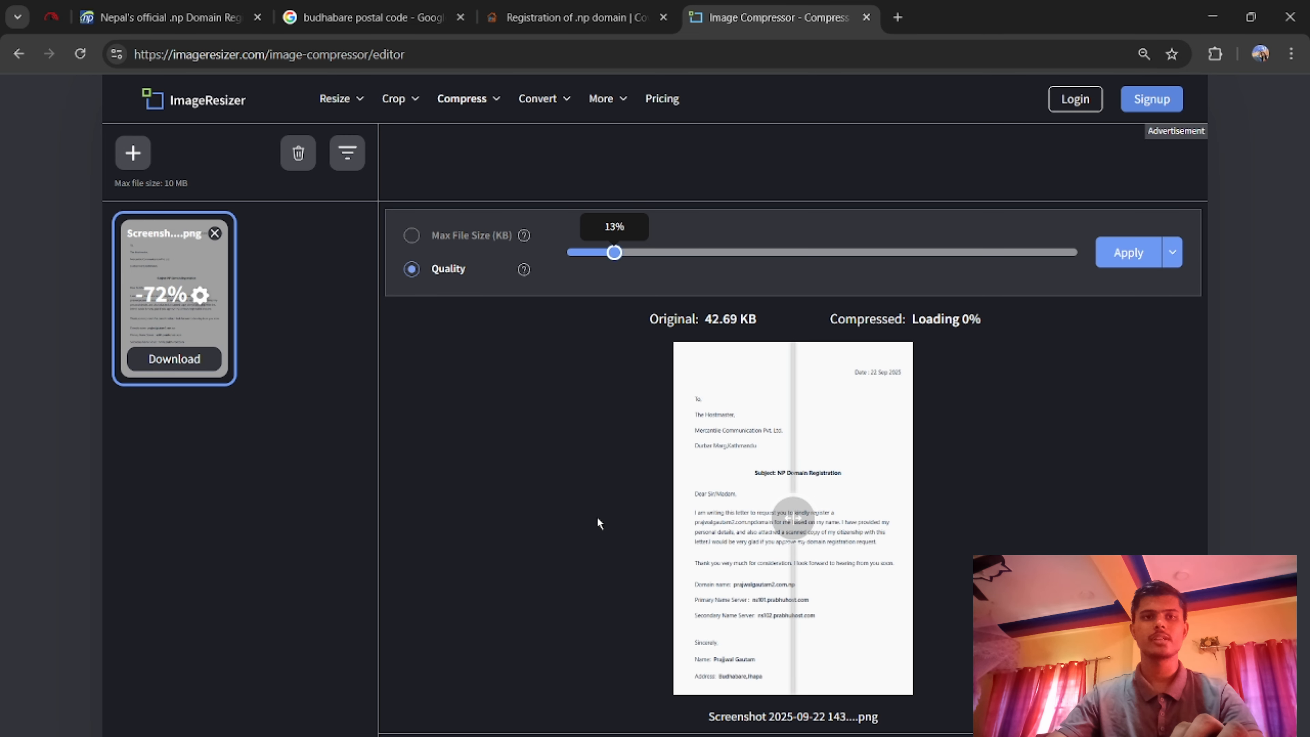
pyautogui.click(175, 359)
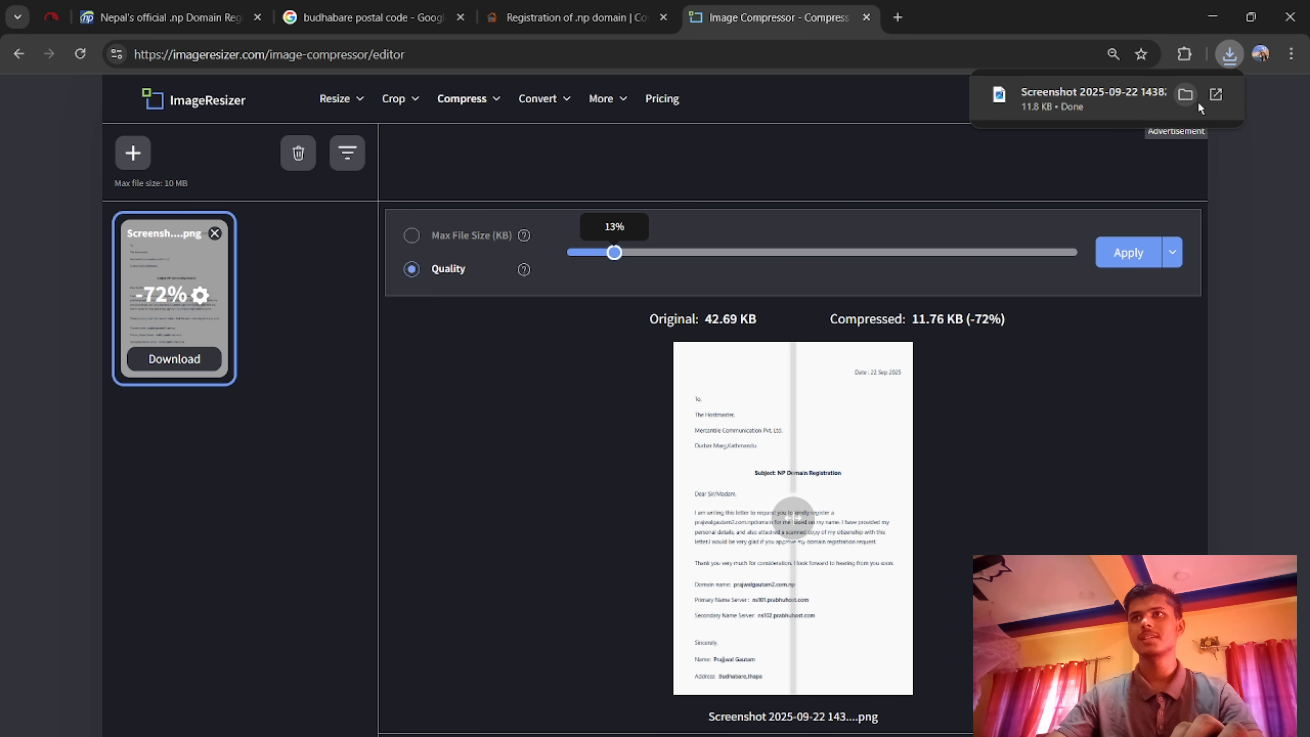
# Open the downloaded cover letter image and place it side by side with the browser to inspect it.
pyautogui.click(1216, 95)
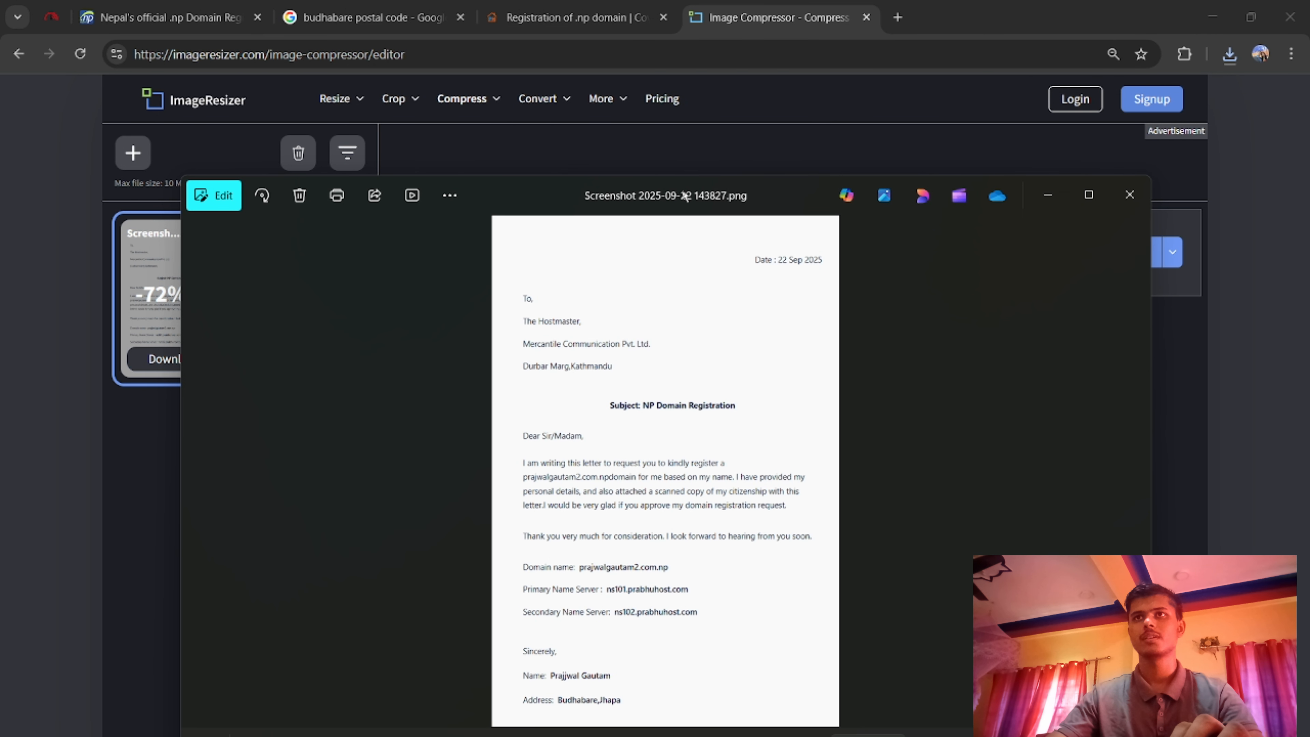
pyautogui.moveTo(684, 196); pyautogui.dragTo(593, 57)
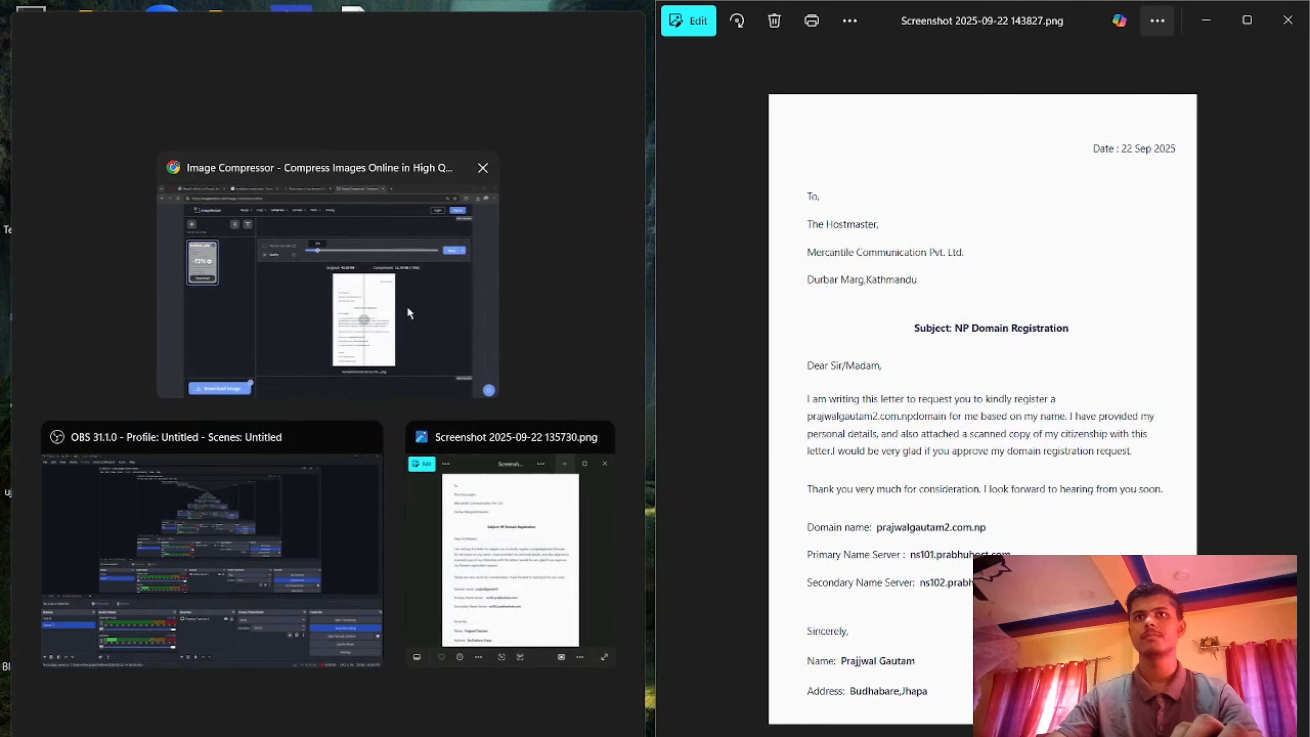
pyautogui.click(406, 309)
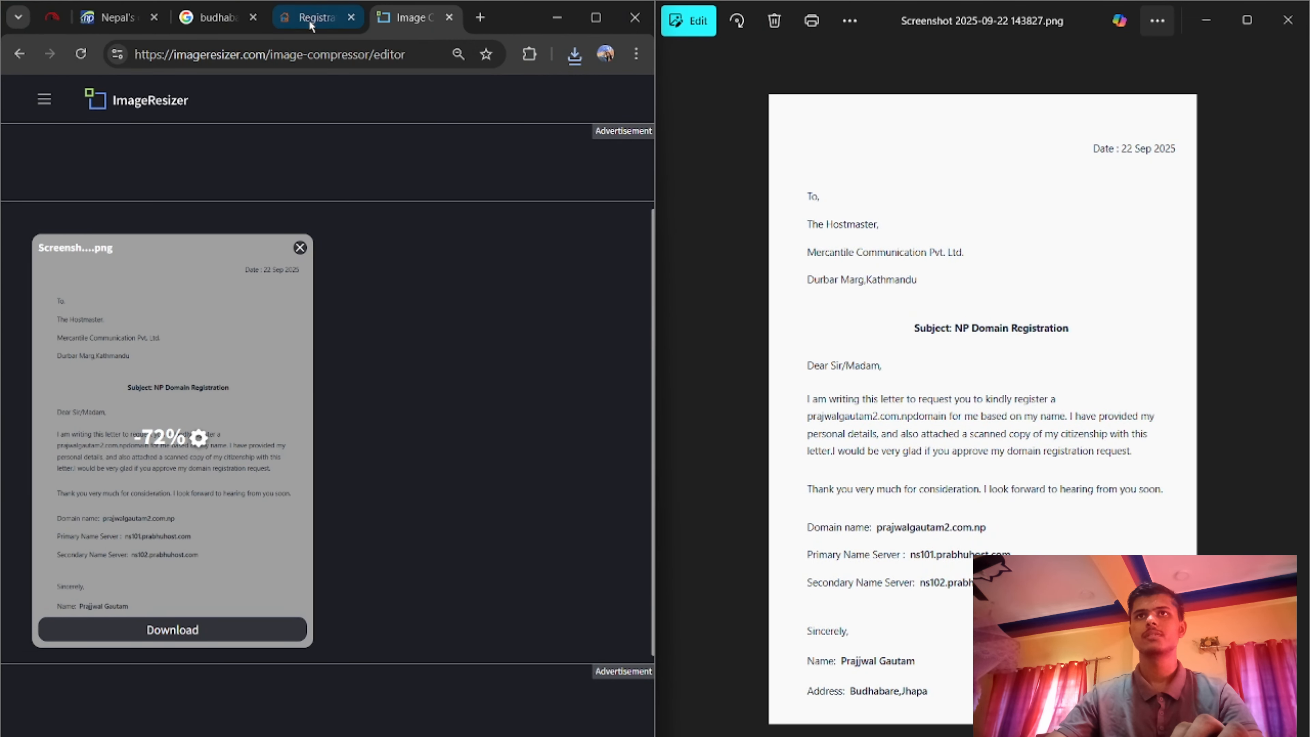
# Return to the document submission page, maximize the browser and set the Document Title to Cover letter.
pyautogui.click(131, 23)
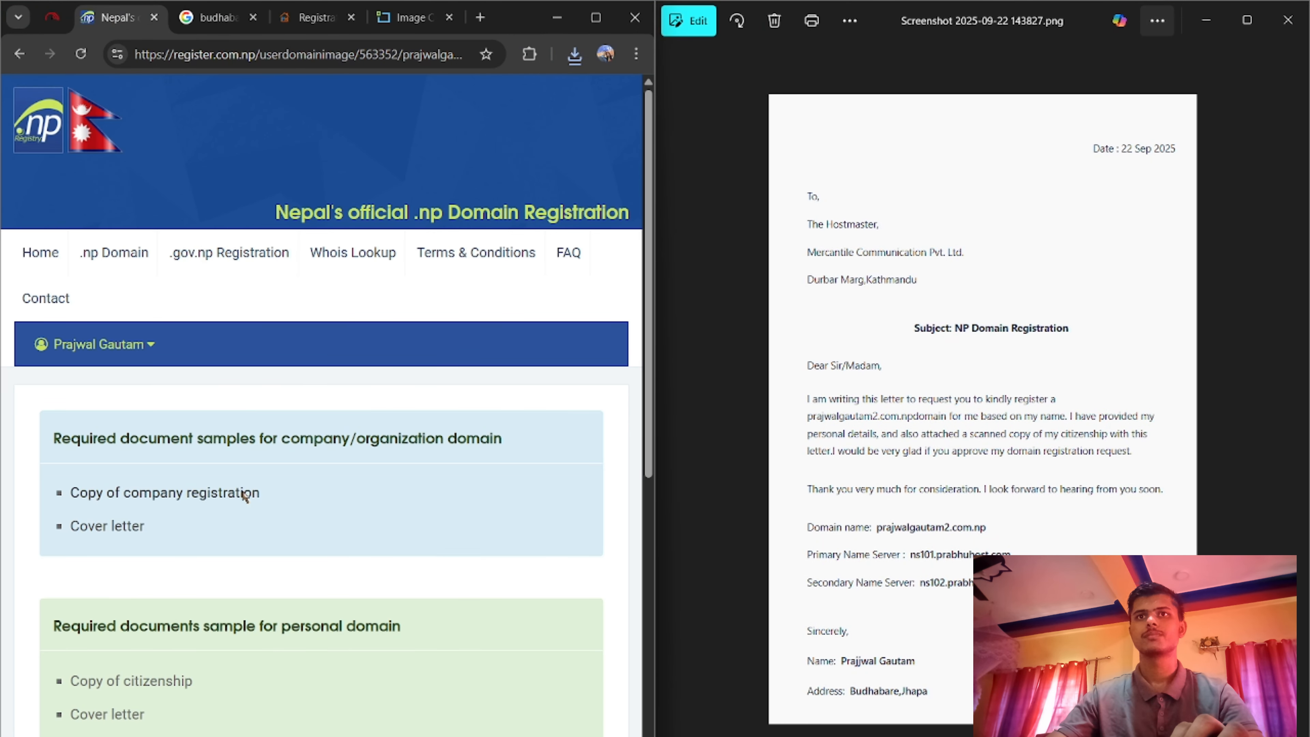
pyautogui.scroll(-10, 242, 490)
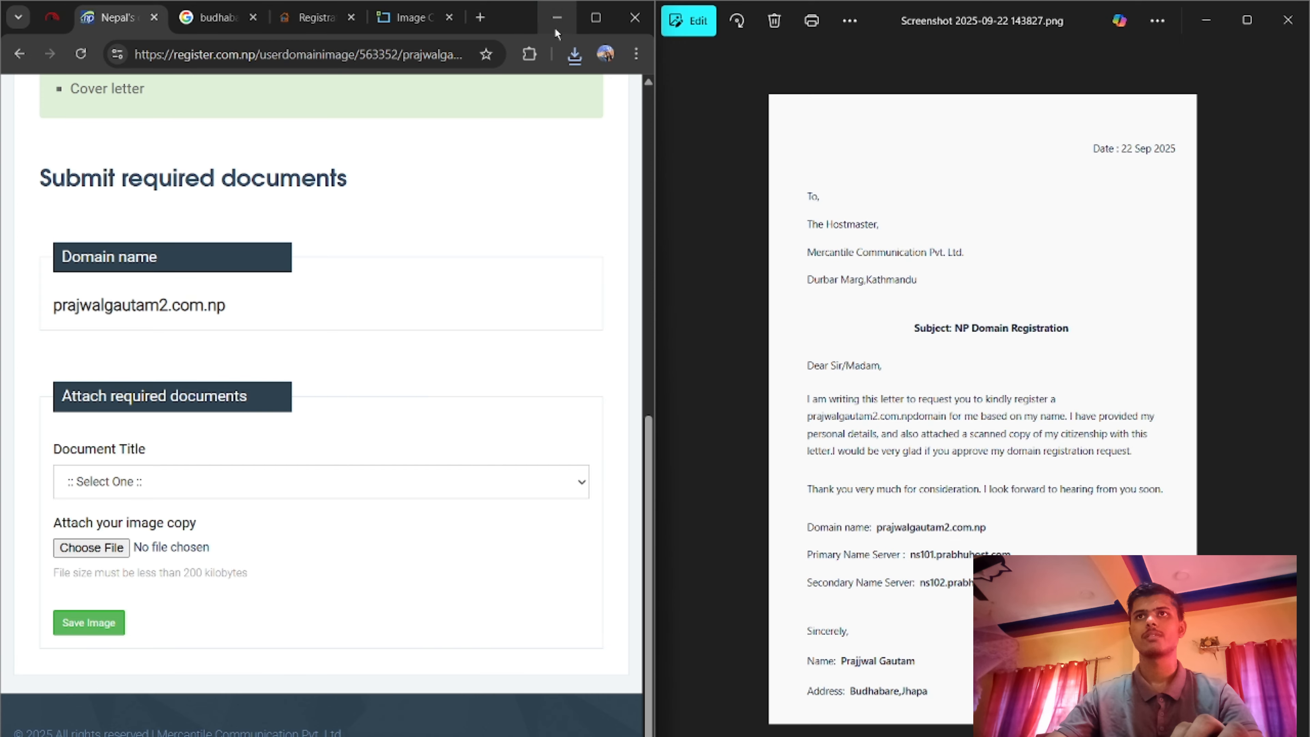
pyautogui.click(594, 26)
pyautogui.scroll(3, 531, 387)
pyautogui.scroll(-3, 531, 387)
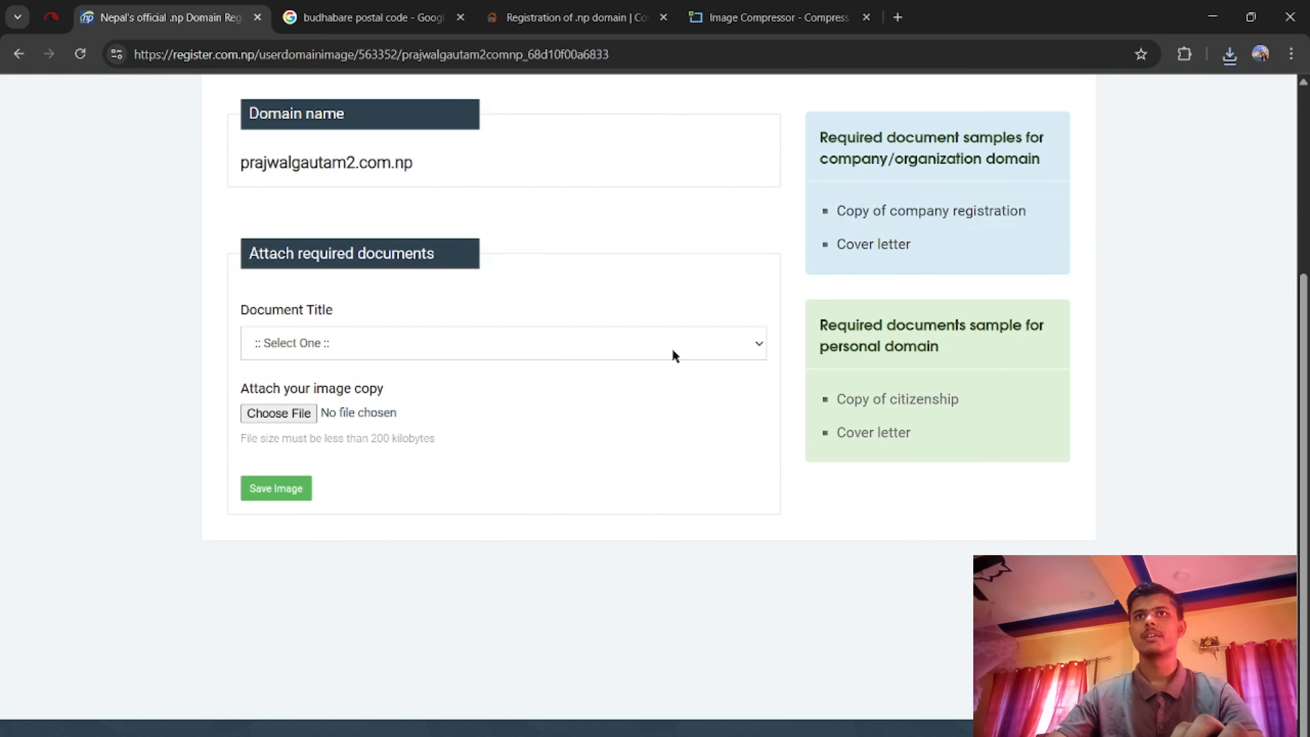
pyautogui.click(332, 343)
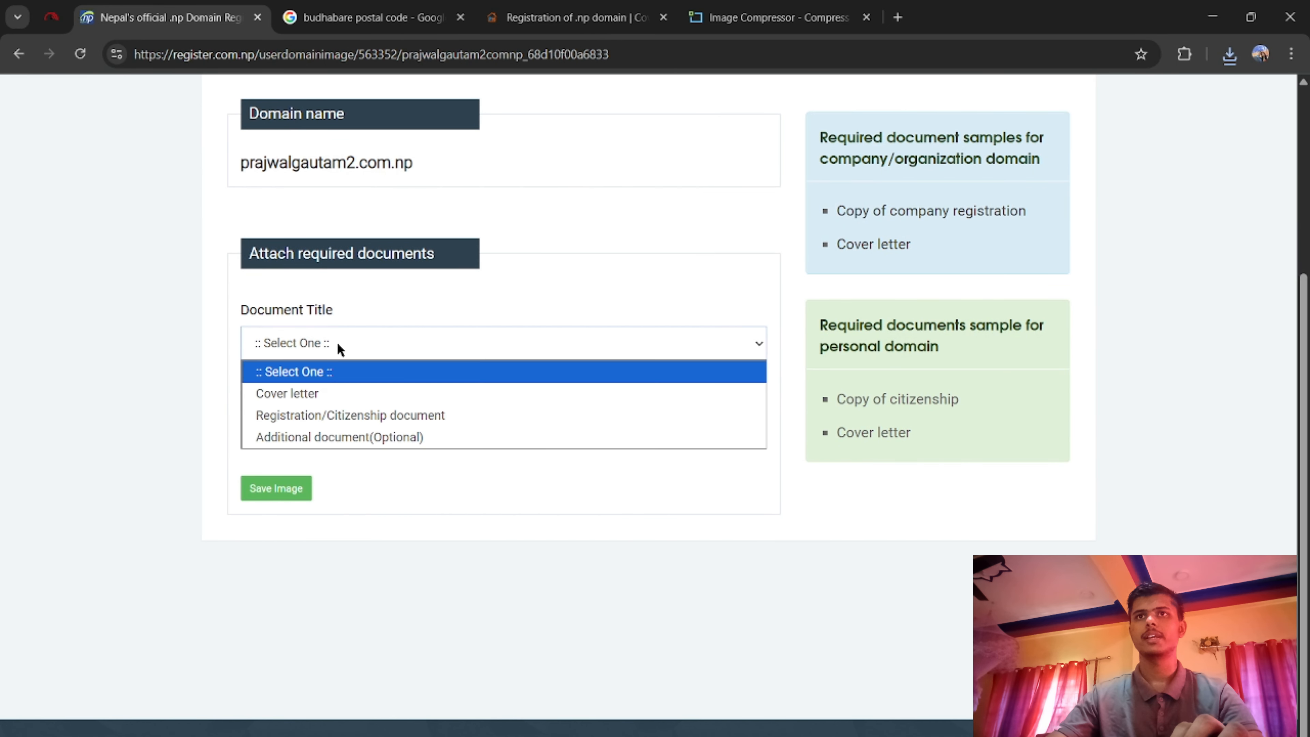
pyautogui.click(311, 400)
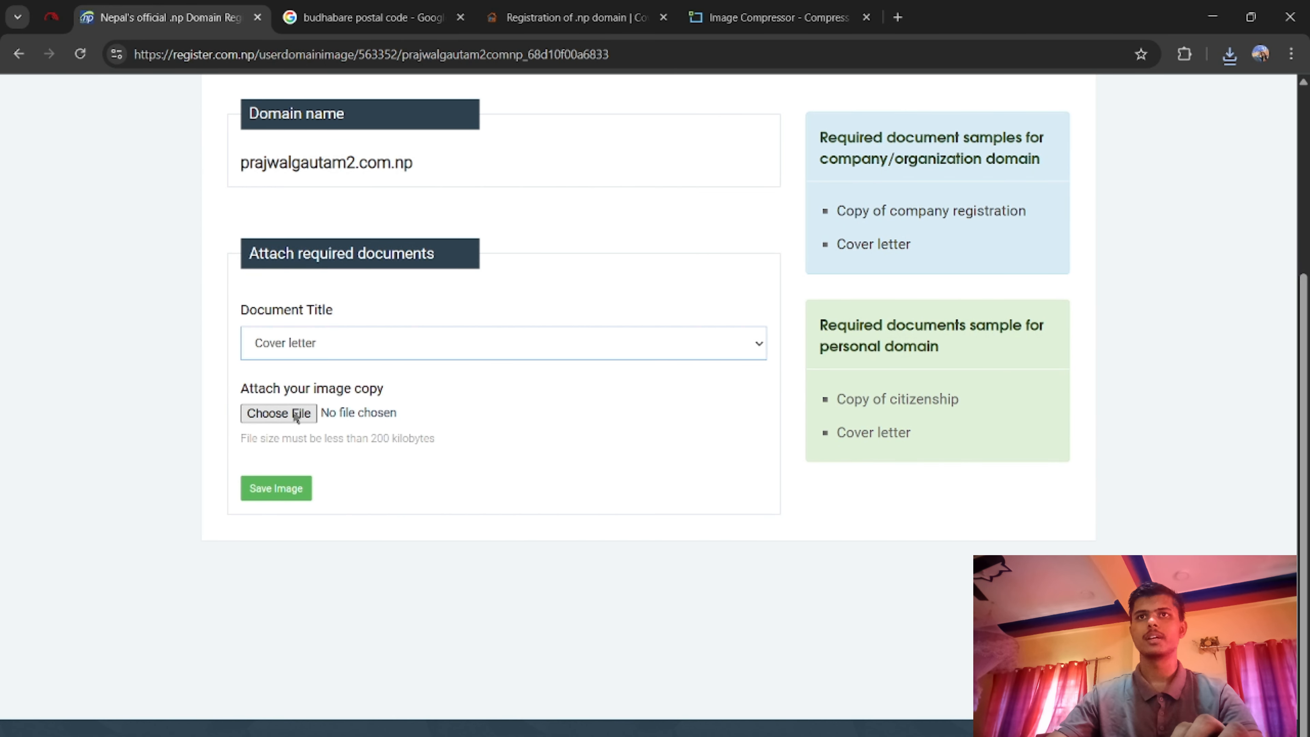
# Show the compressed screenshot in its download folder and rename the file as coverleter.
pyautogui.click(1229, 57)
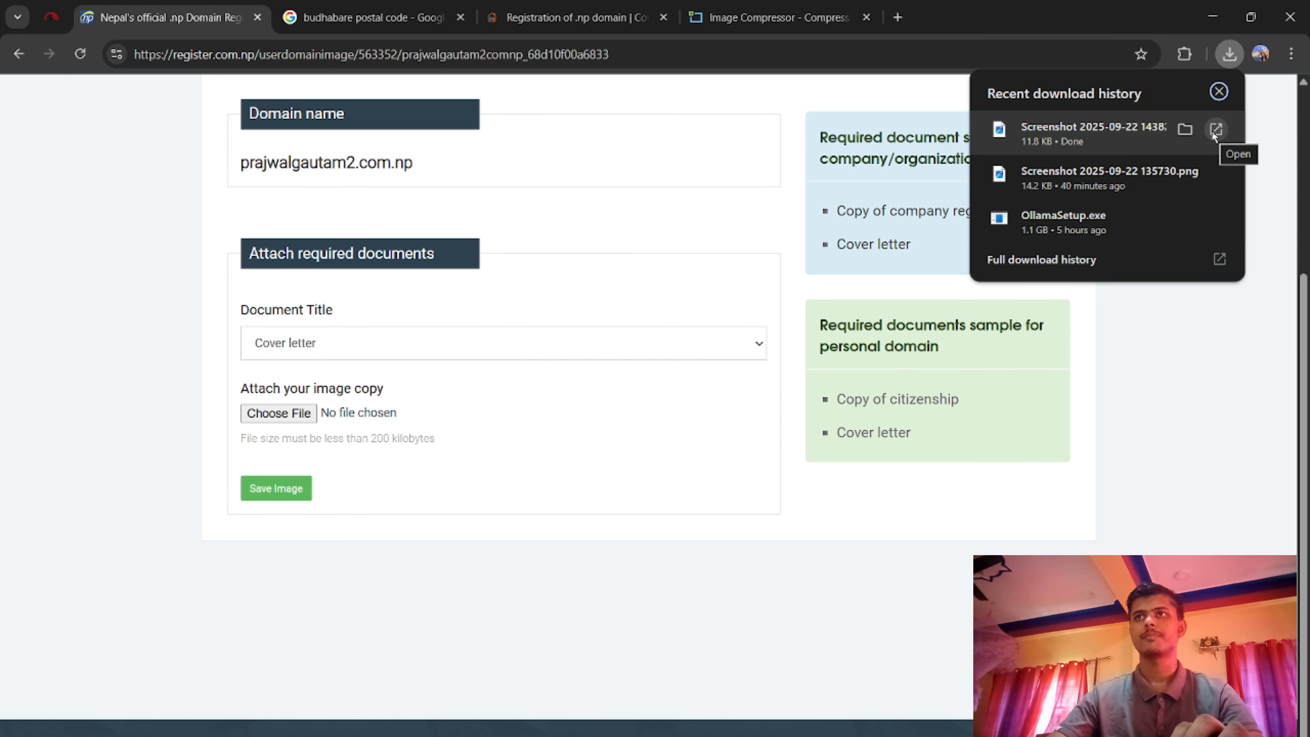
pyautogui.click(1186, 130)
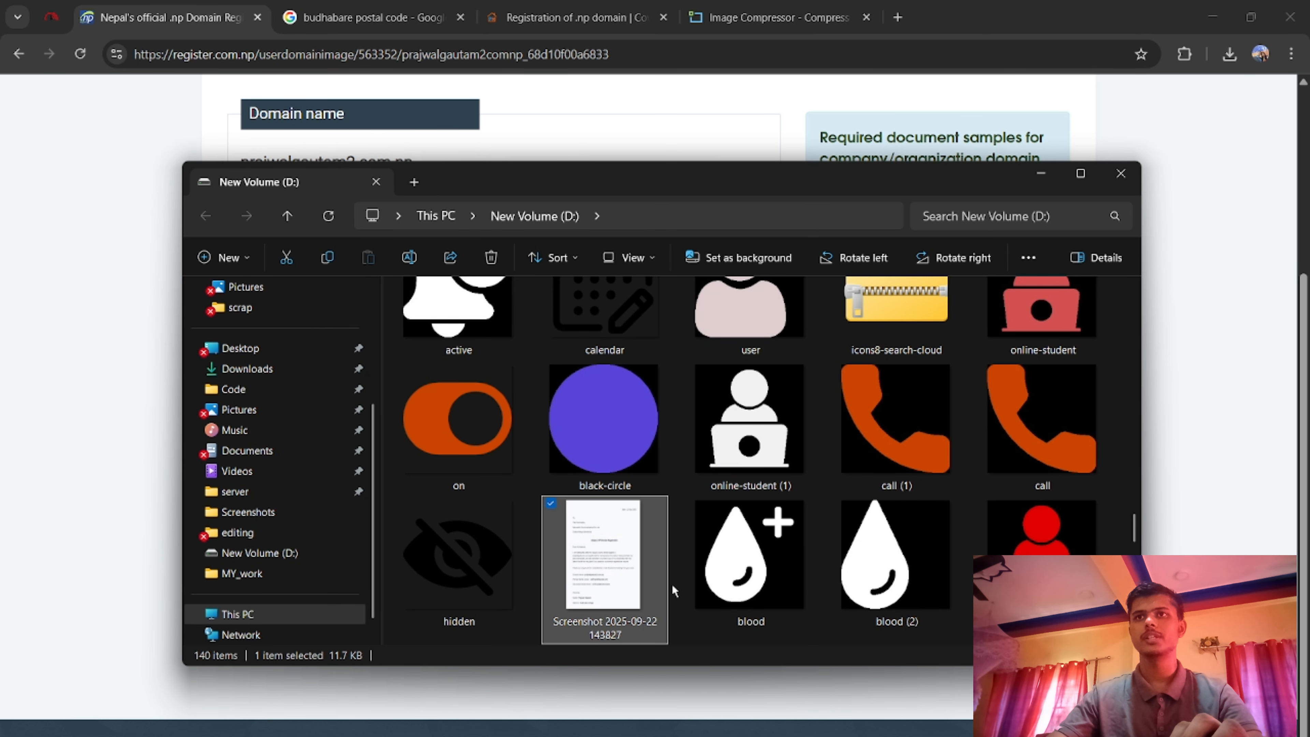
pyautogui.rightClick(602, 625)
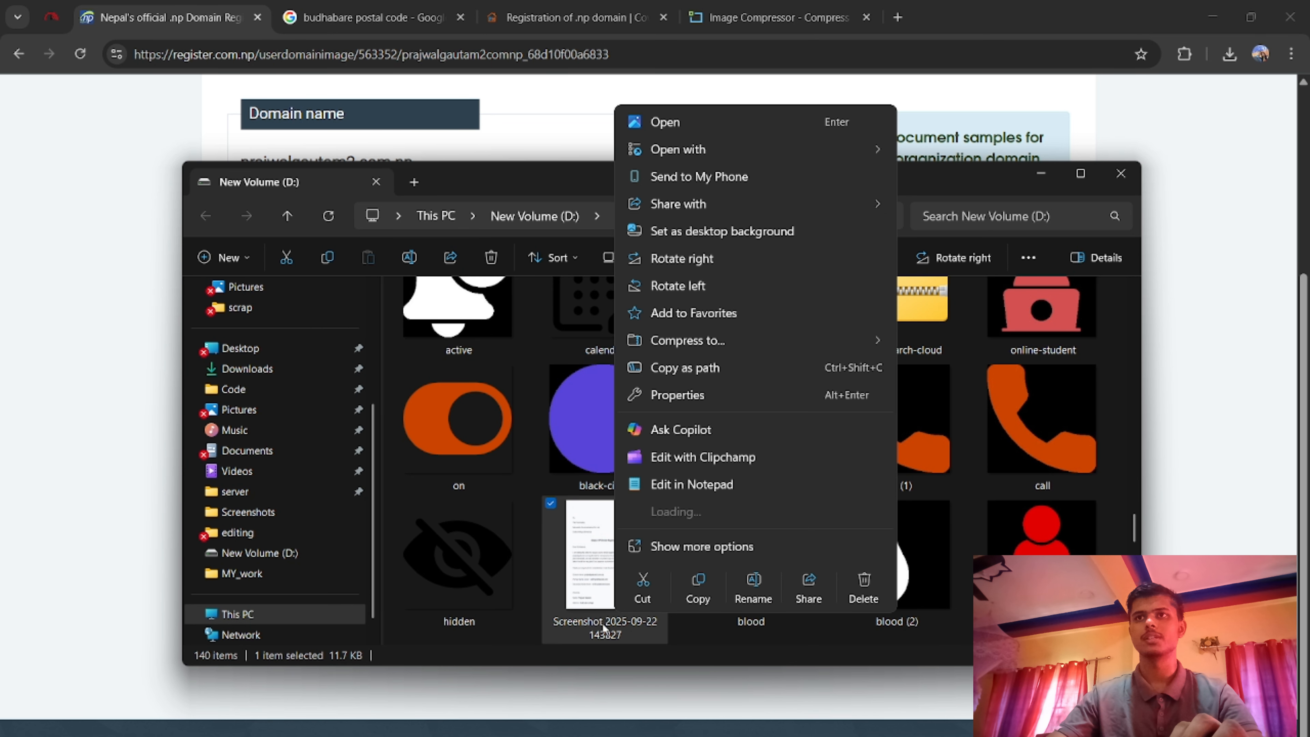
pyautogui.click(753, 581)
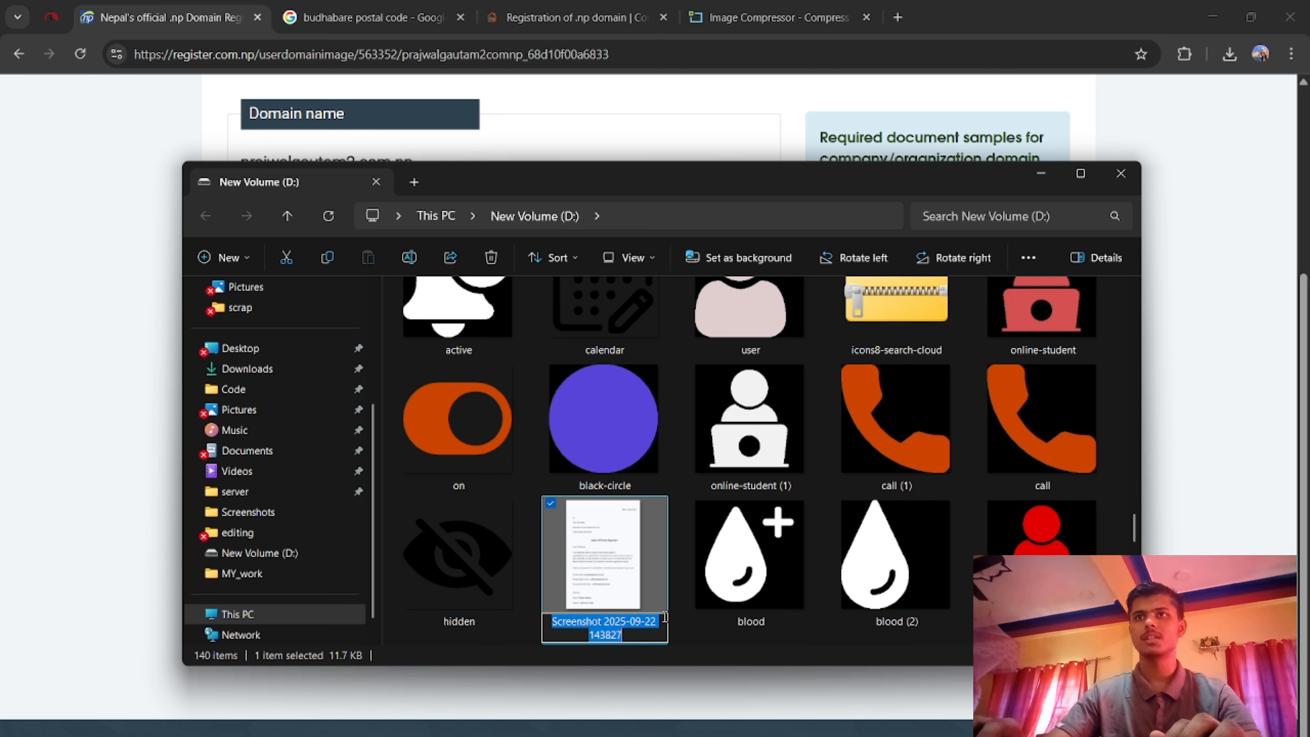
pyautogui.press('BackSpace')
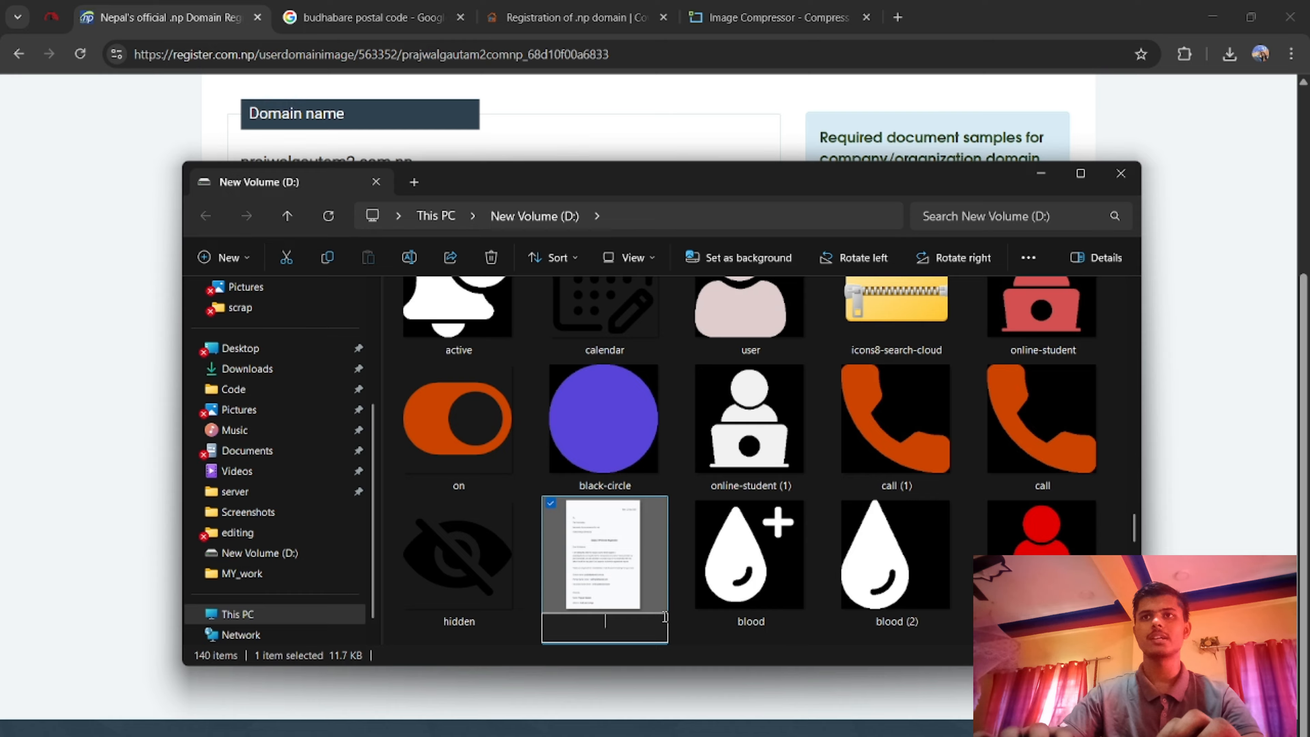
pyautogui.write('c')
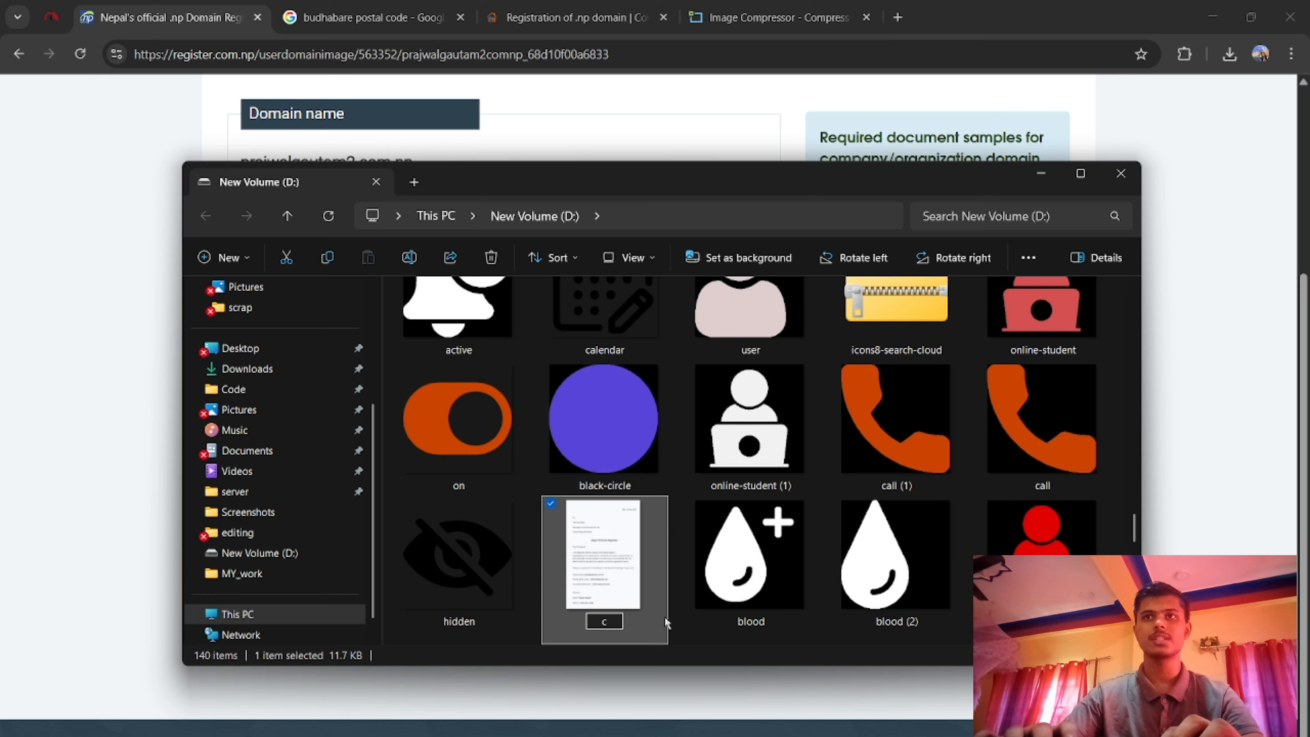
pyautogui.write('o')
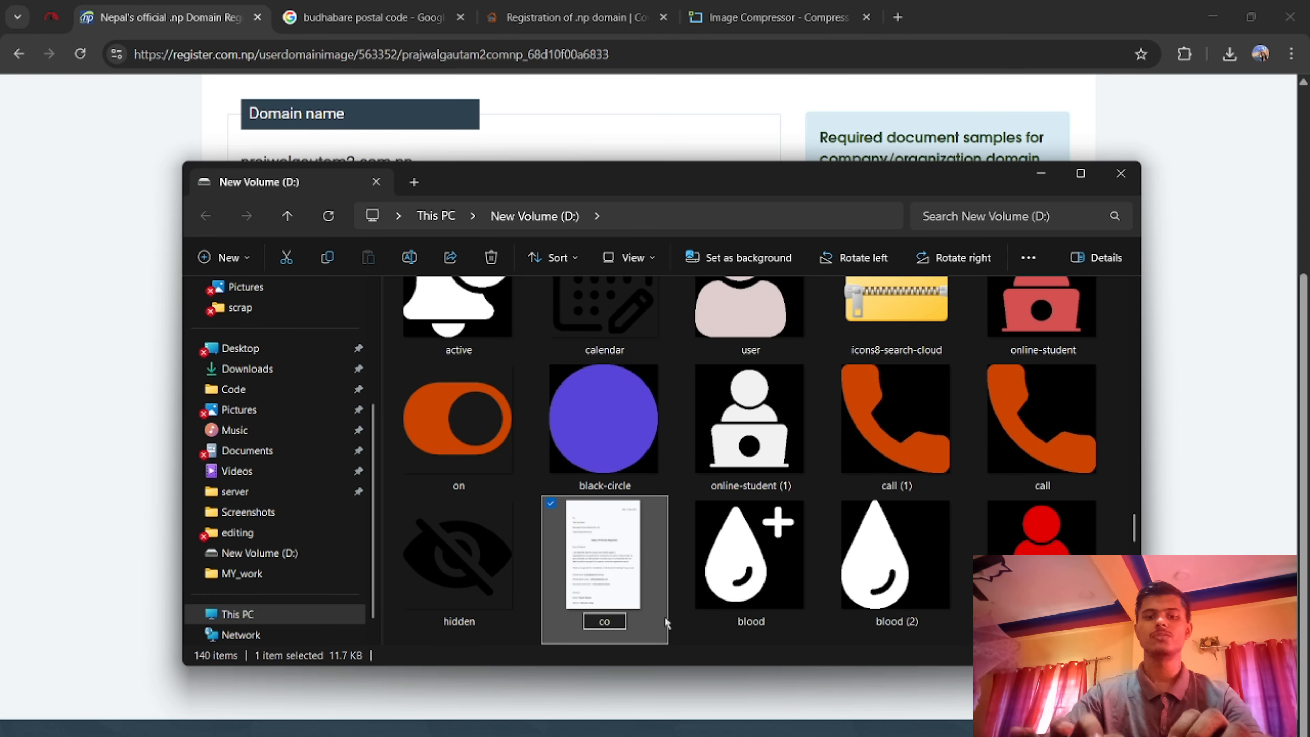
pyautogui.write('verle')
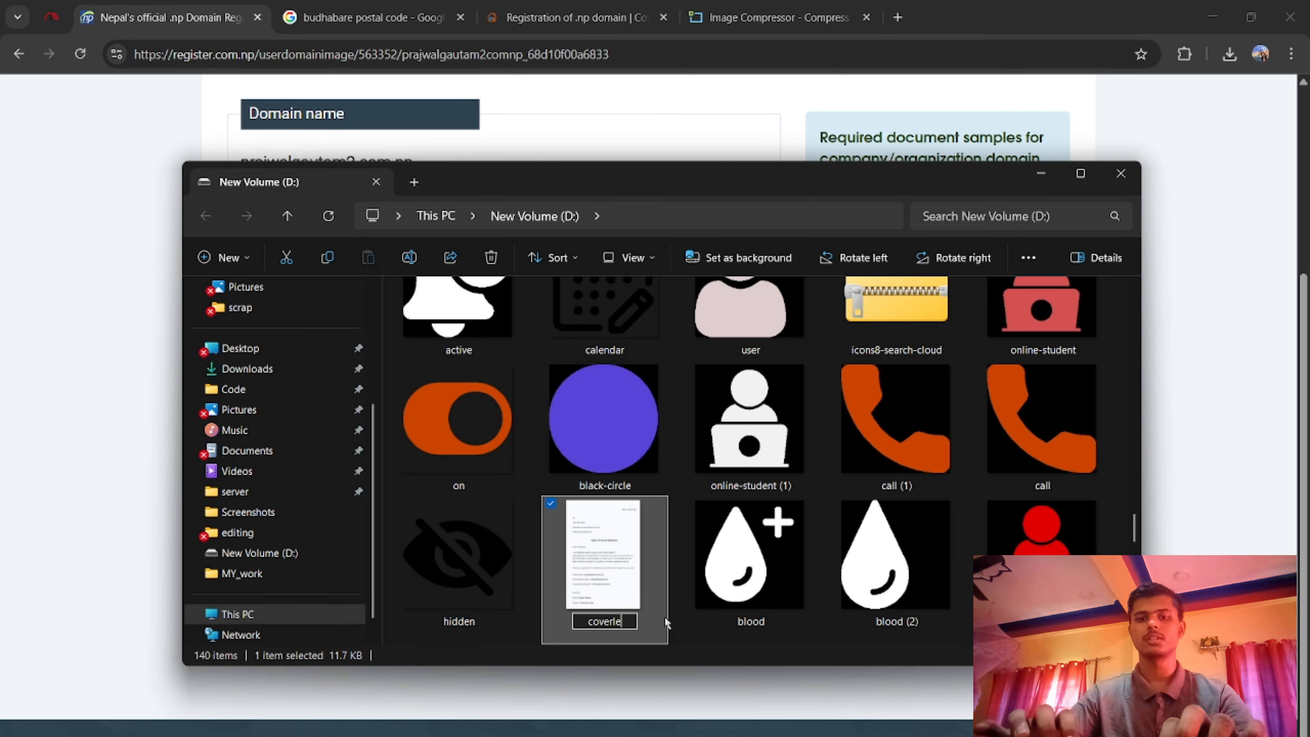
pyautogui.write('ter')
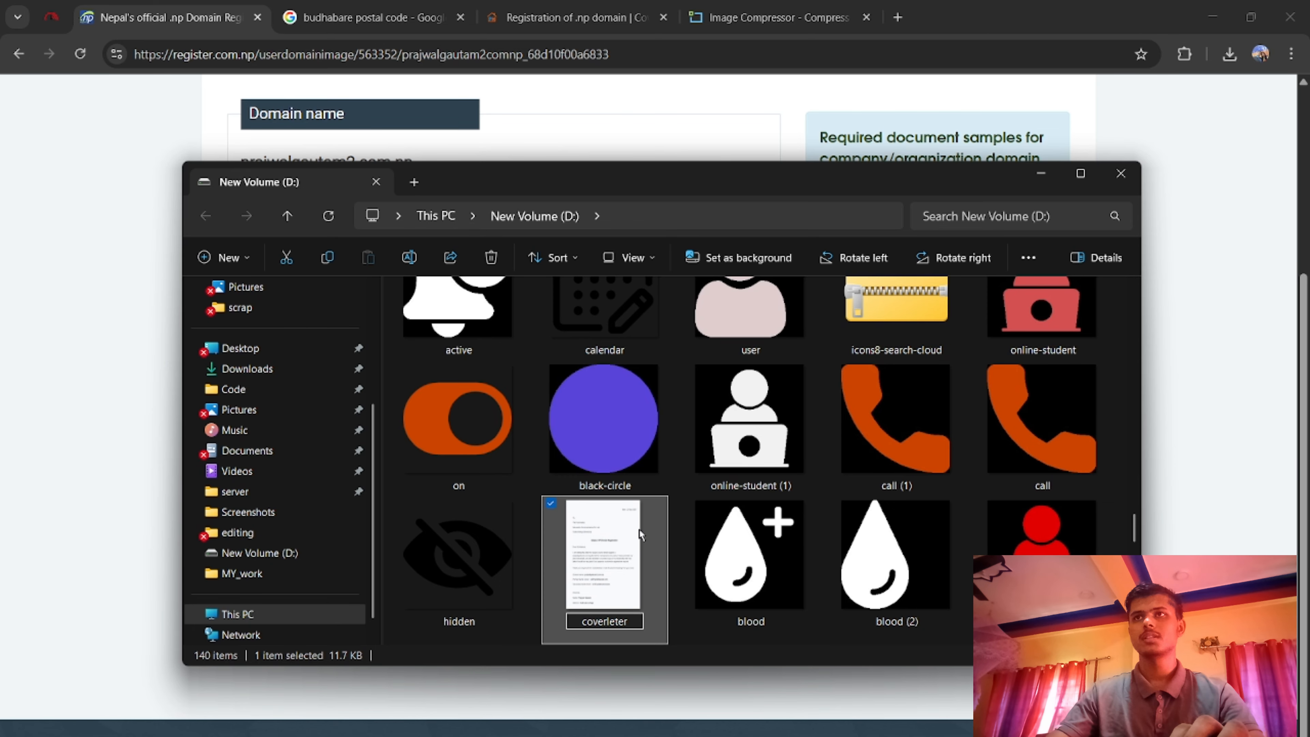
pyautogui.press('Return')
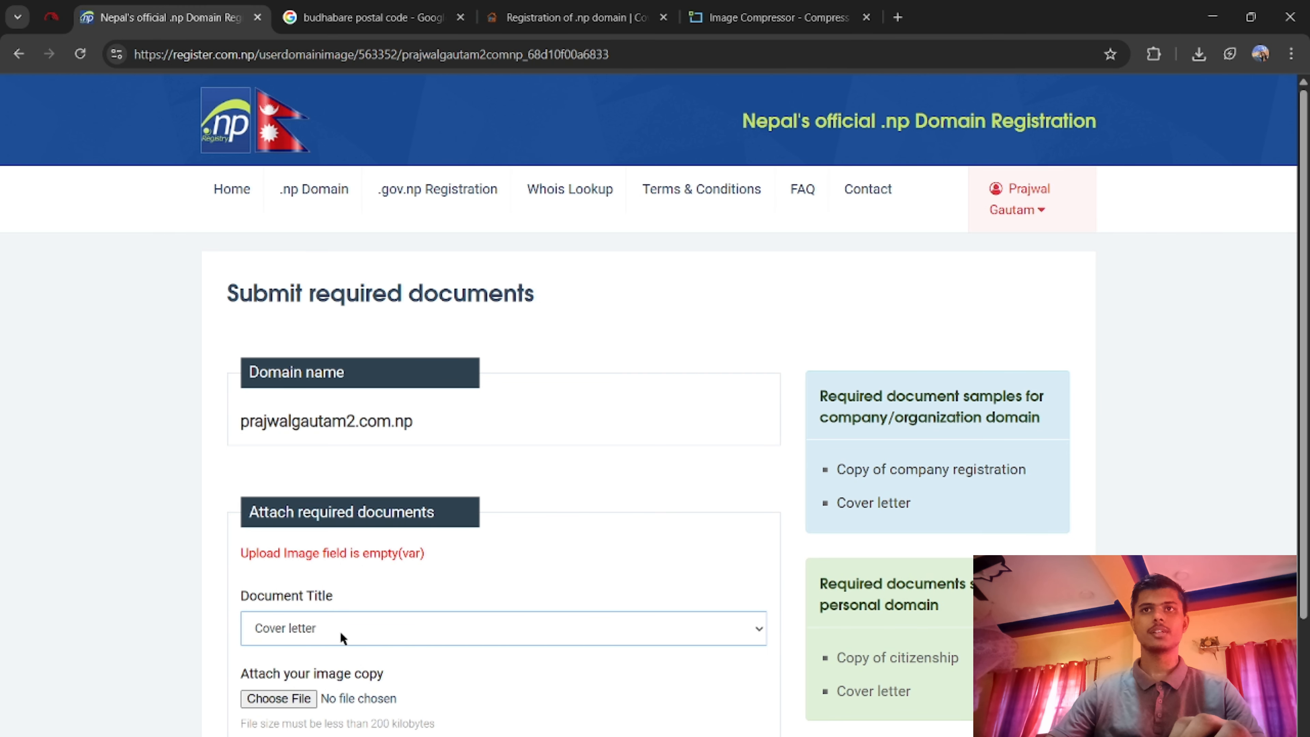
# Find coverleter.png on drive D and try to save it as the Cover letter document.
pyautogui.click(294, 629)
pyautogui.click(293, 673)
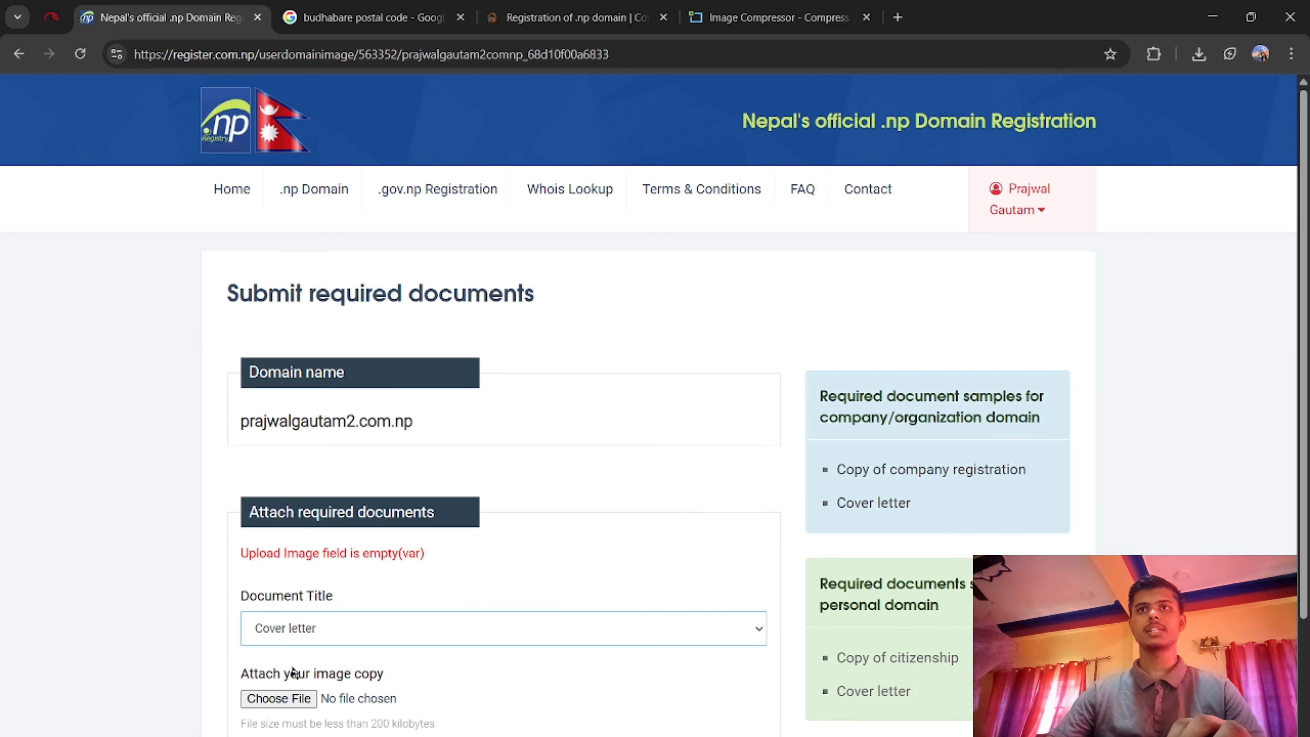
pyautogui.click(297, 700)
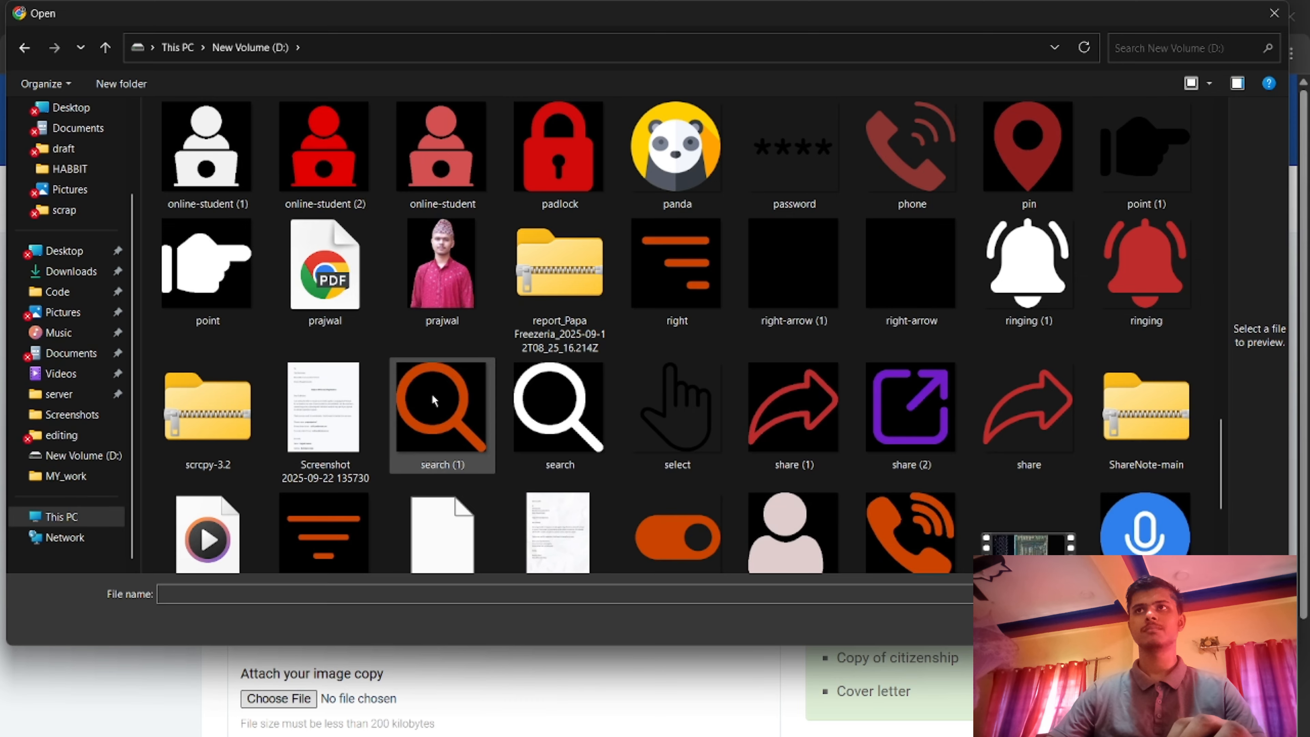
pyautogui.scroll(5, 433, 400)
pyautogui.click(1152, 44)
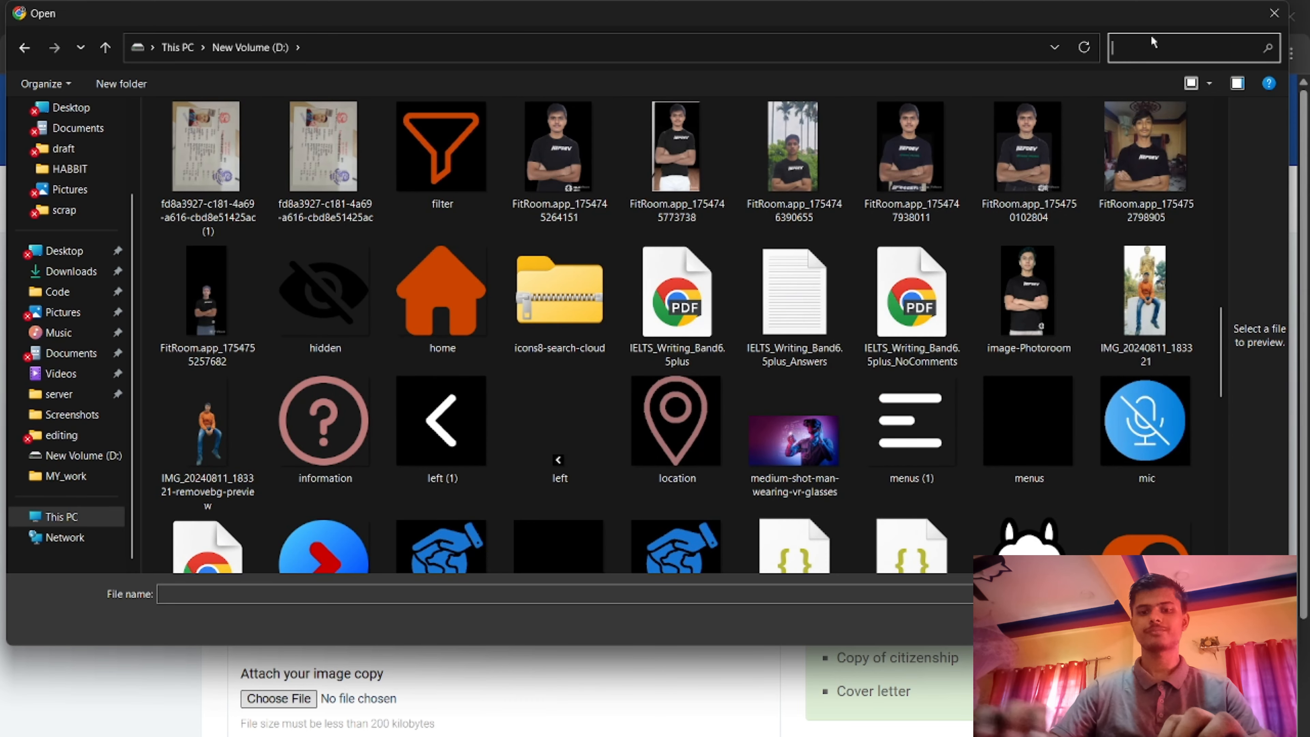
pyautogui.write('cover')
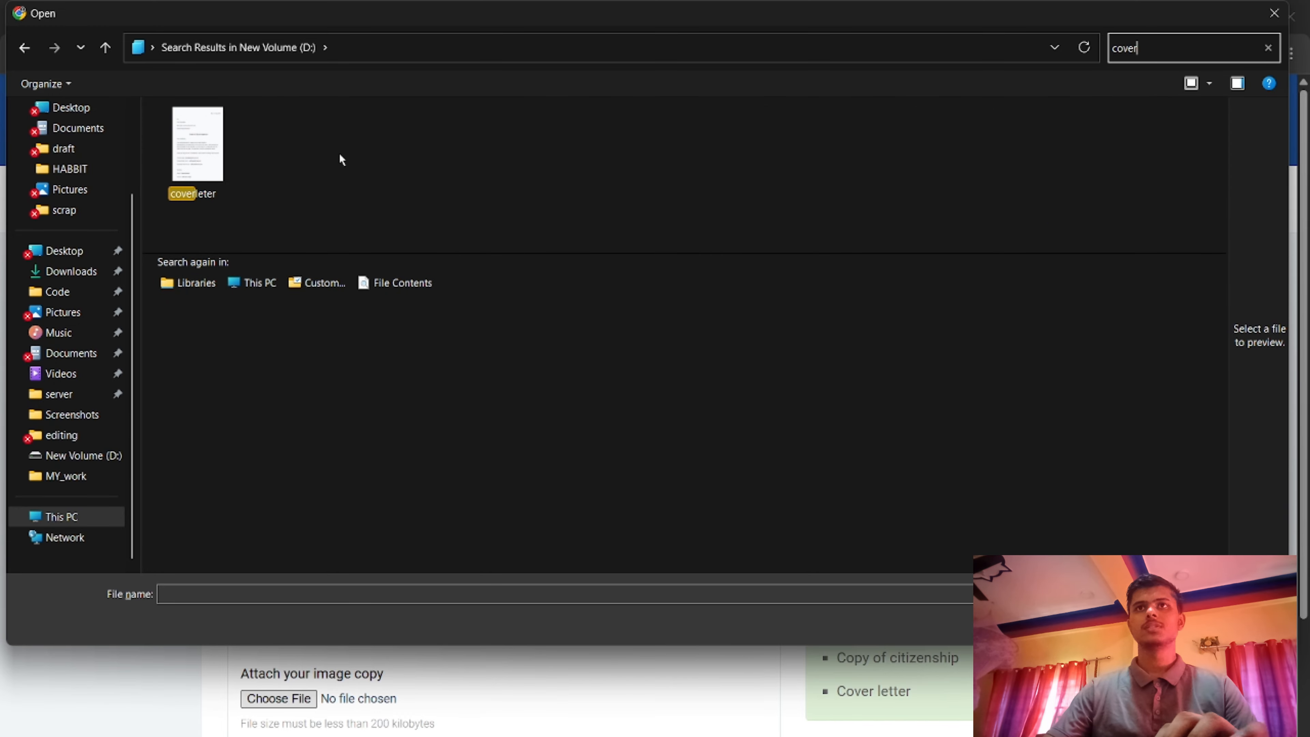
pyautogui.click(224, 154)
pyautogui.press('Return')
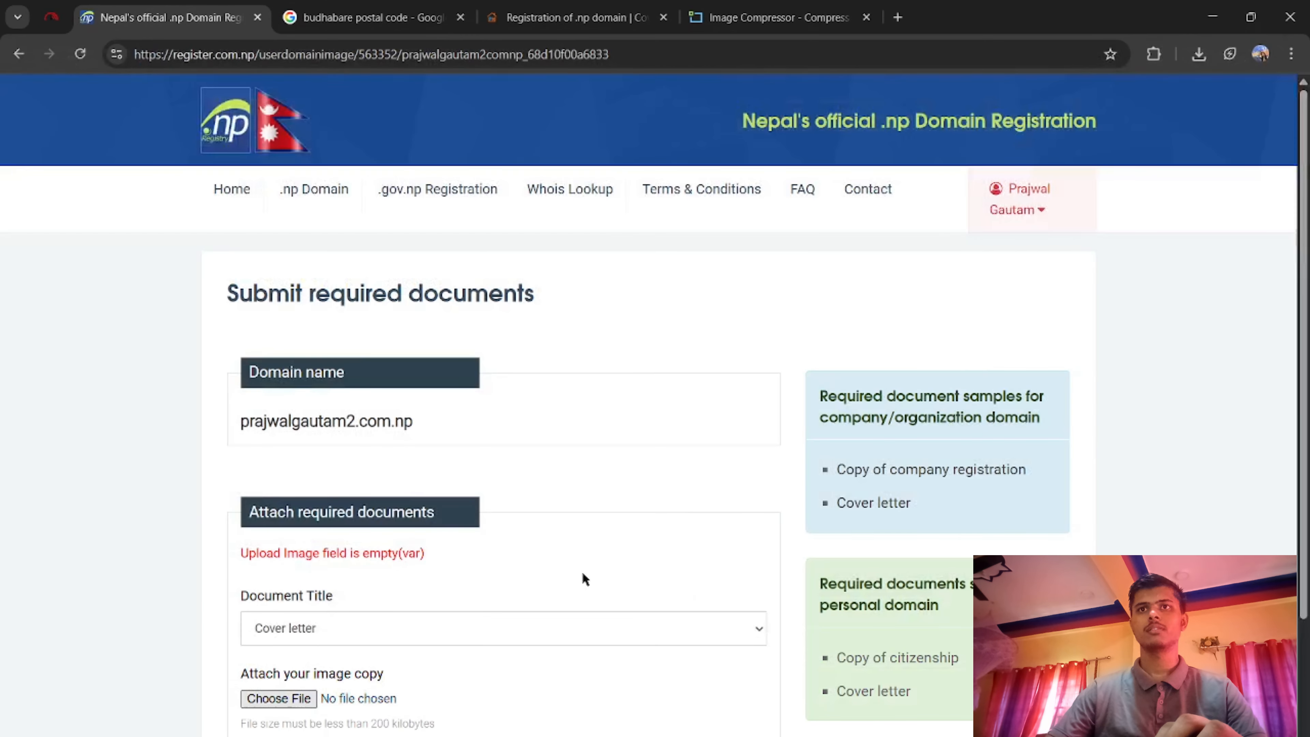
pyautogui.scroll(-5, 473, 544)
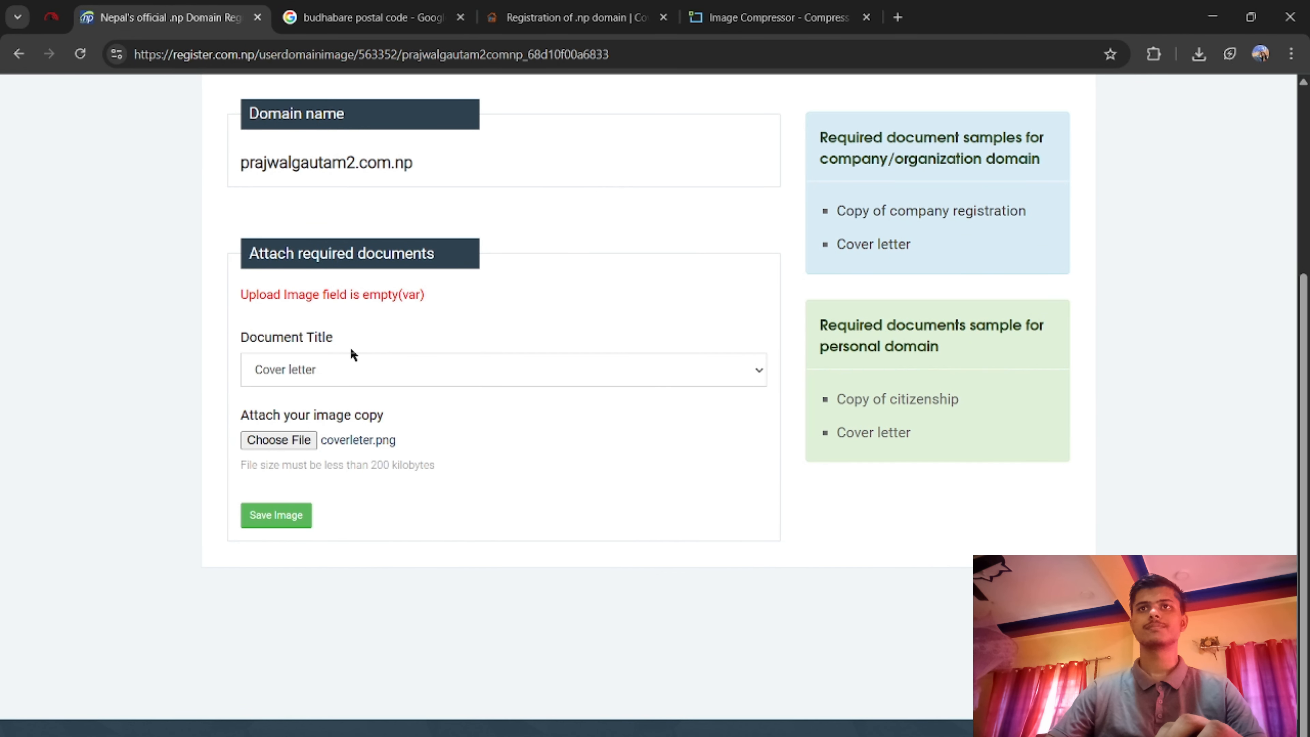
pyautogui.click(306, 520)
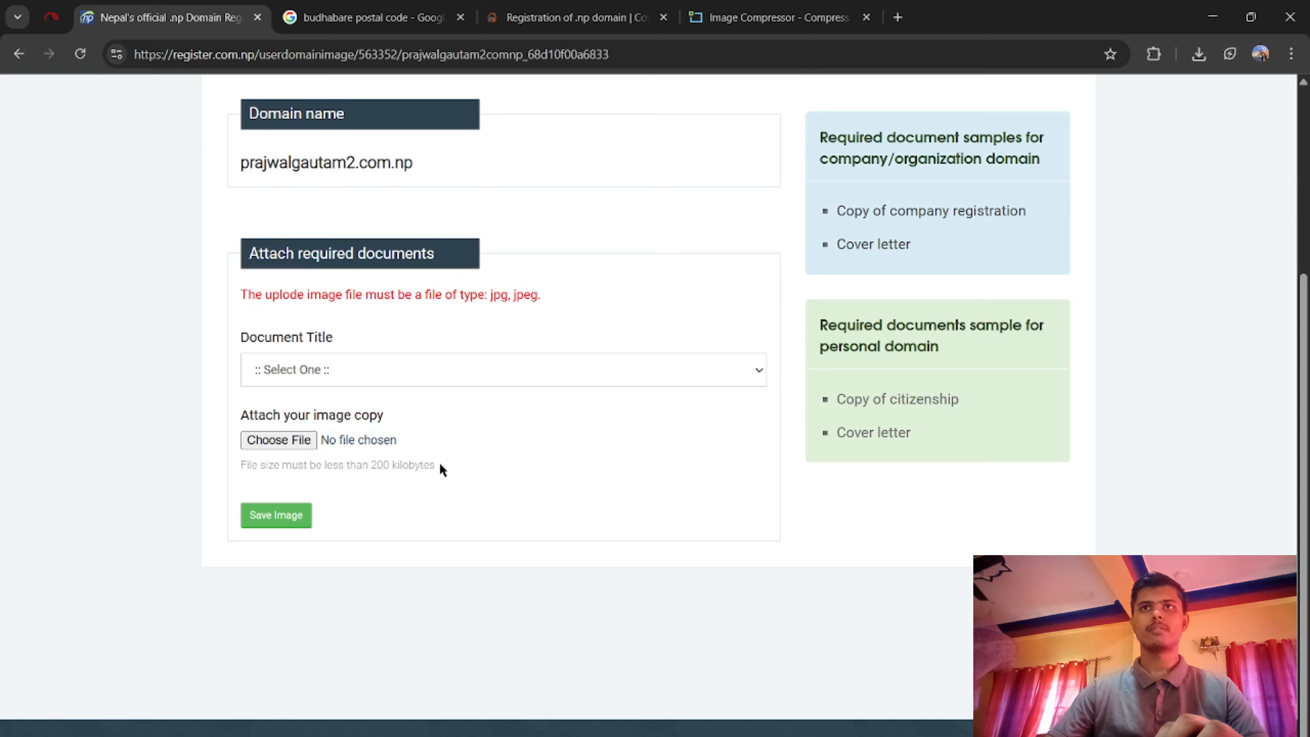
# Set the Document Title to Registration/Citizenship document and try to save the entry without choosing a file.
pyautogui.click(341, 373)
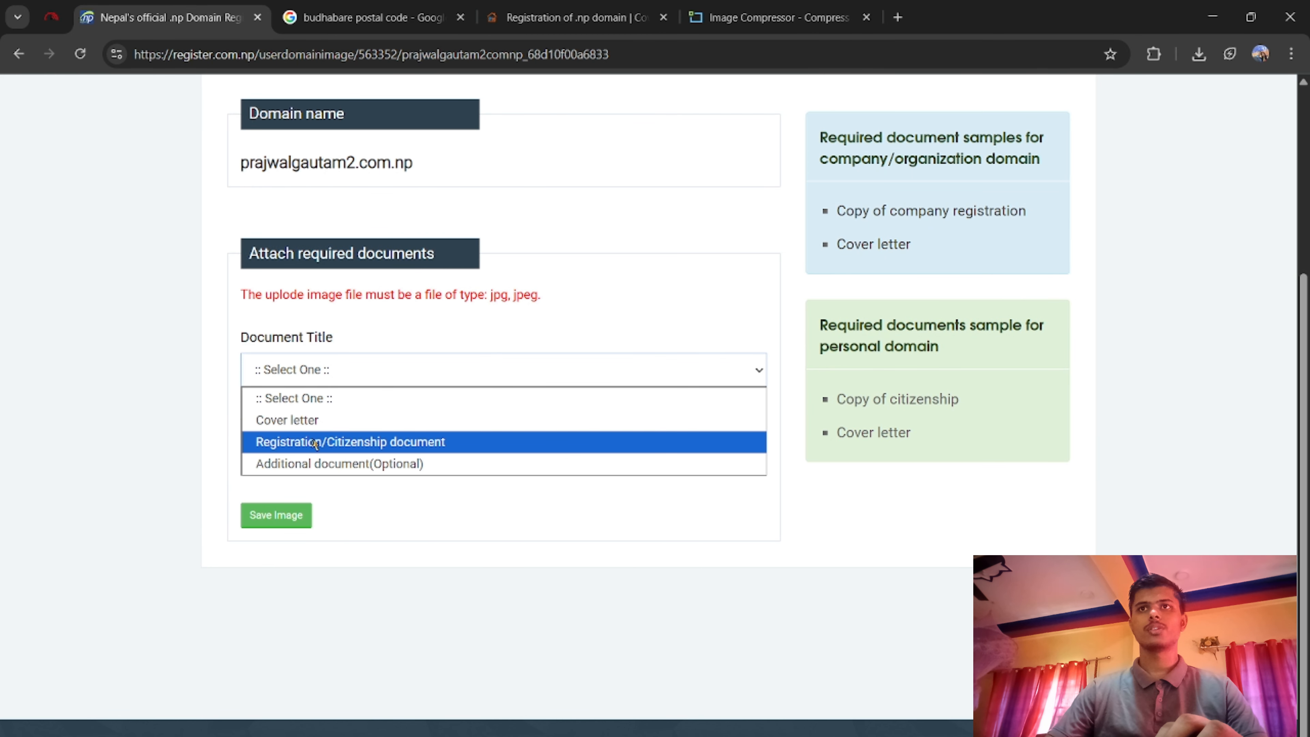
pyautogui.click(365, 445)
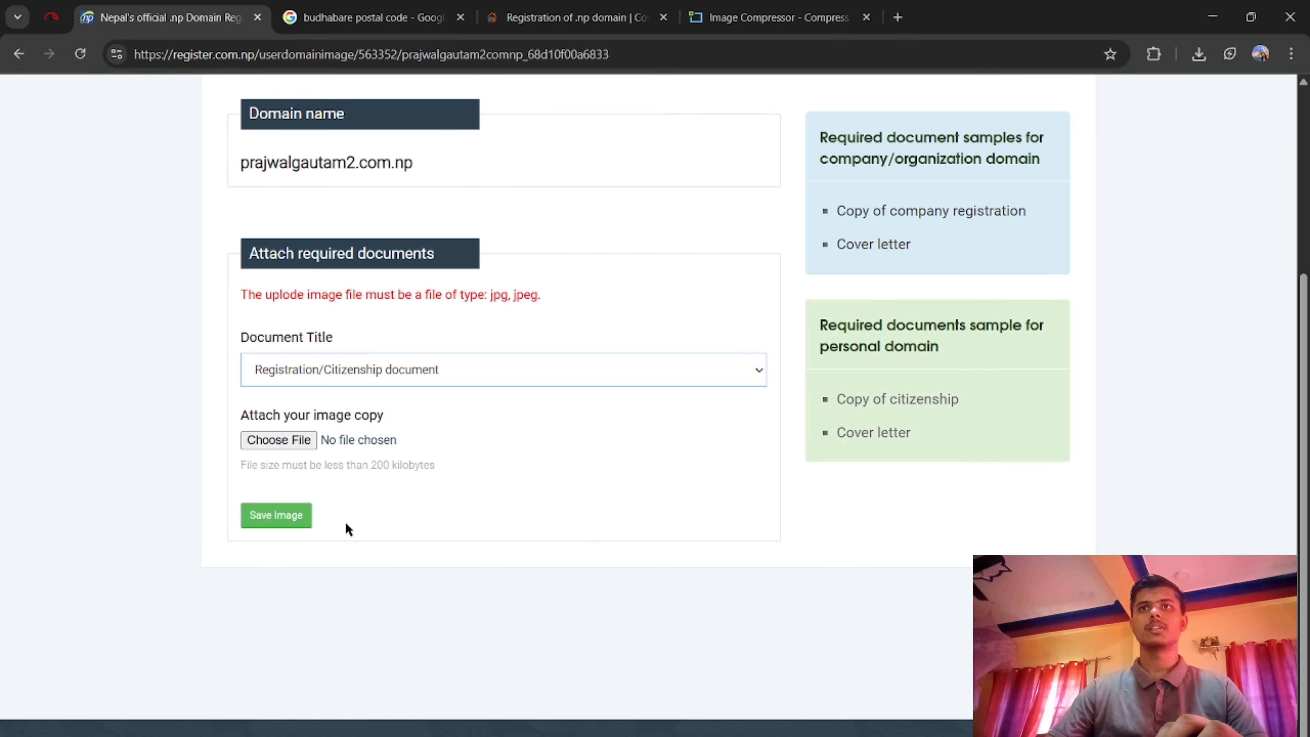
pyautogui.click(312, 439)
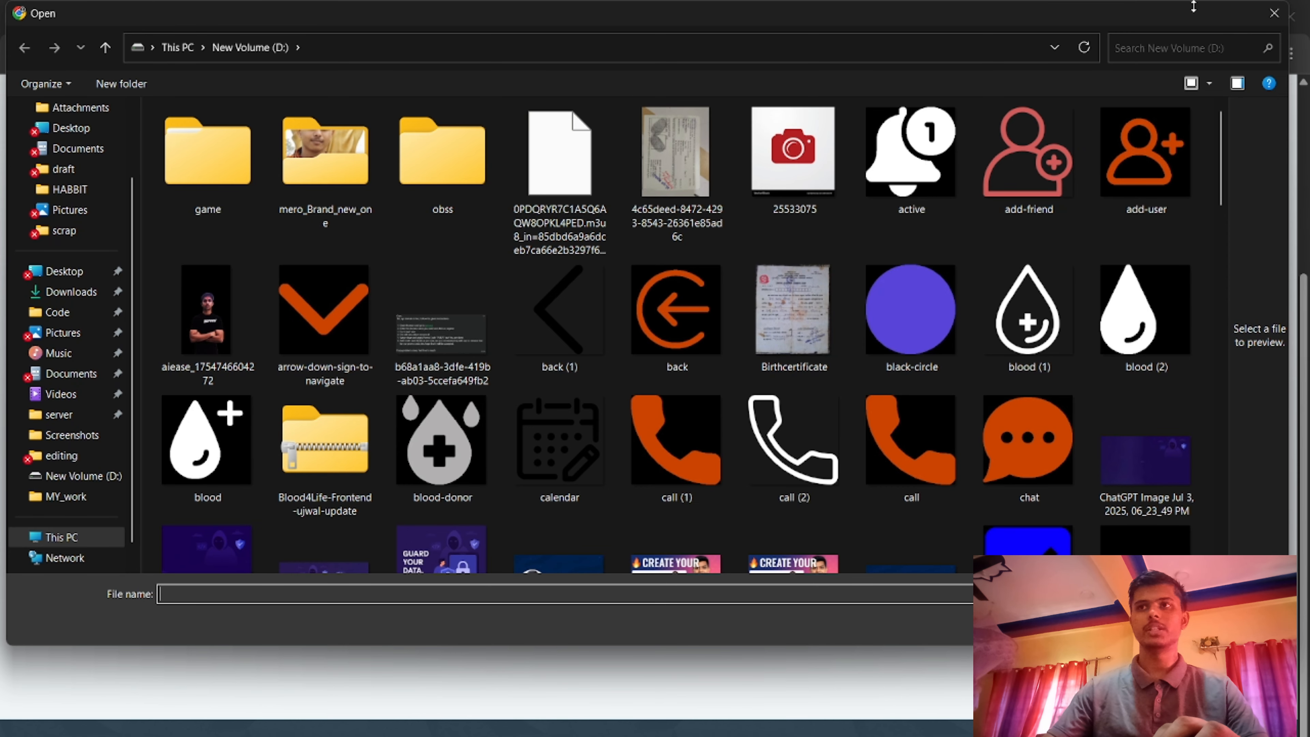
pyautogui.click(1237, 625)
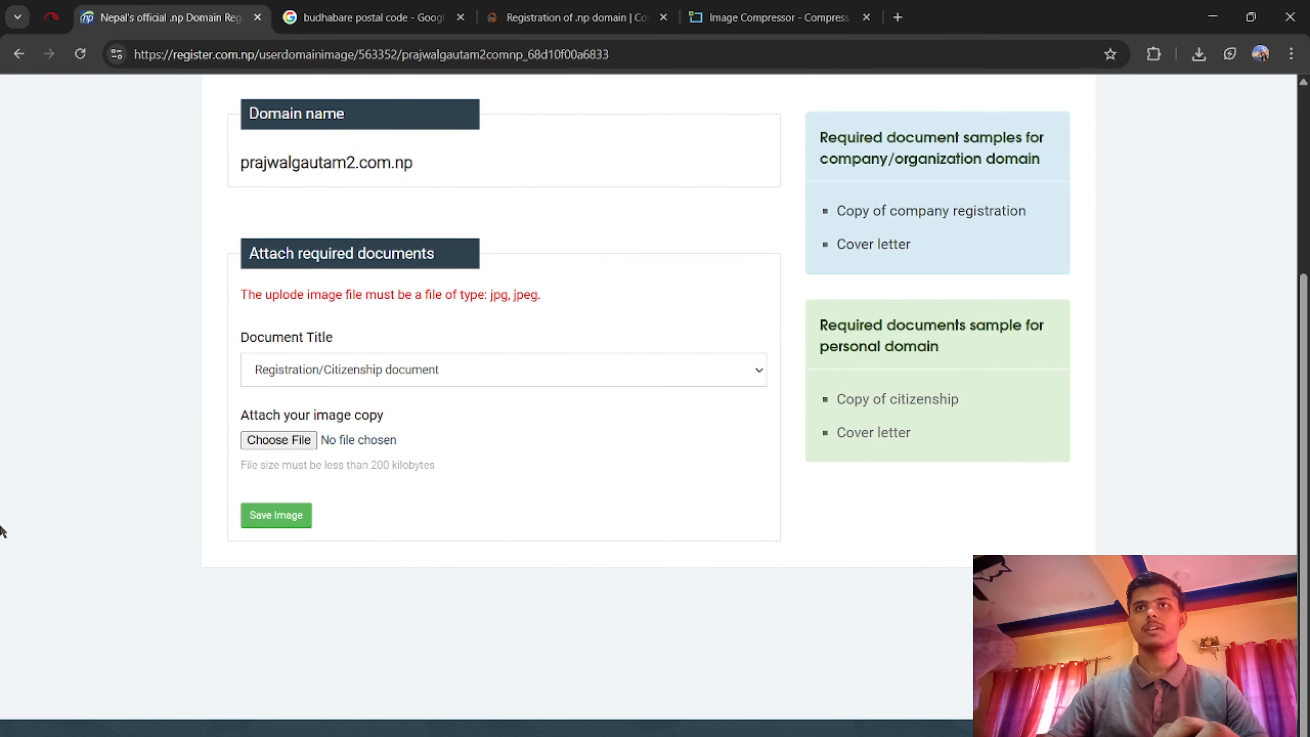
pyautogui.click(268, 516)
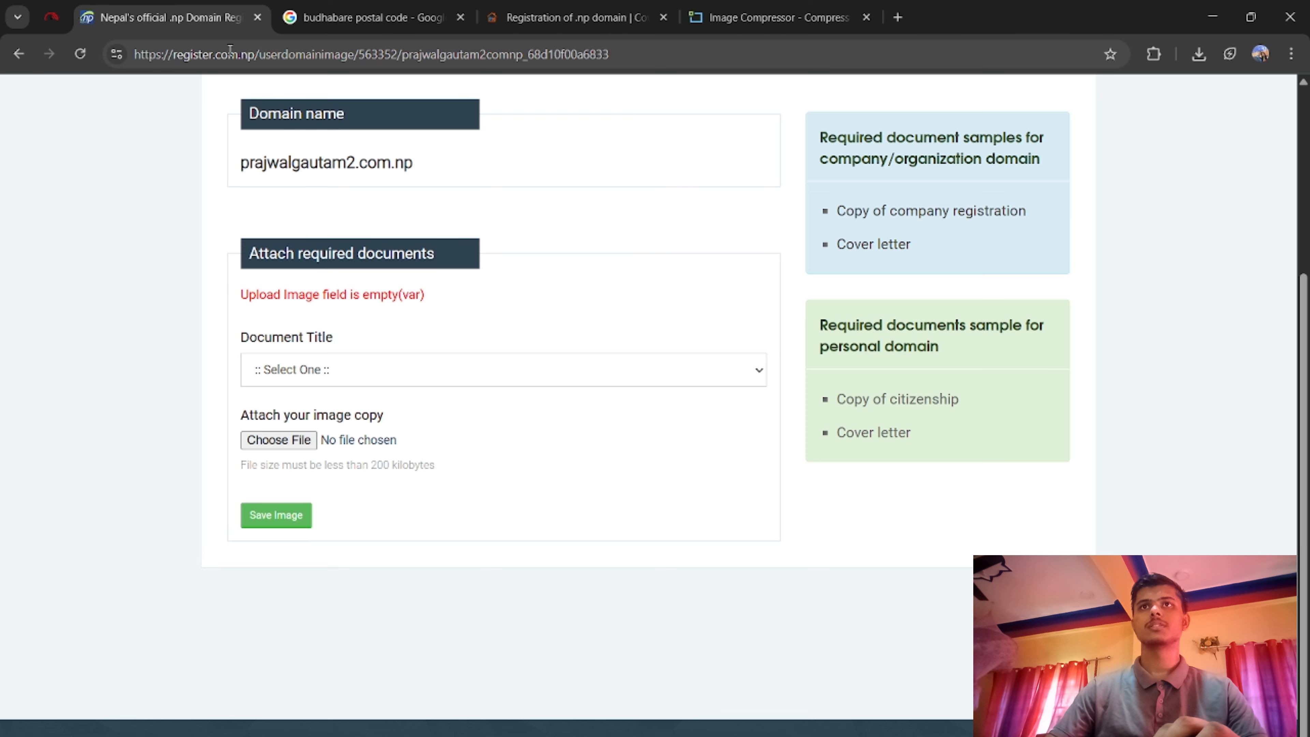
pyautogui.click(506, 62)
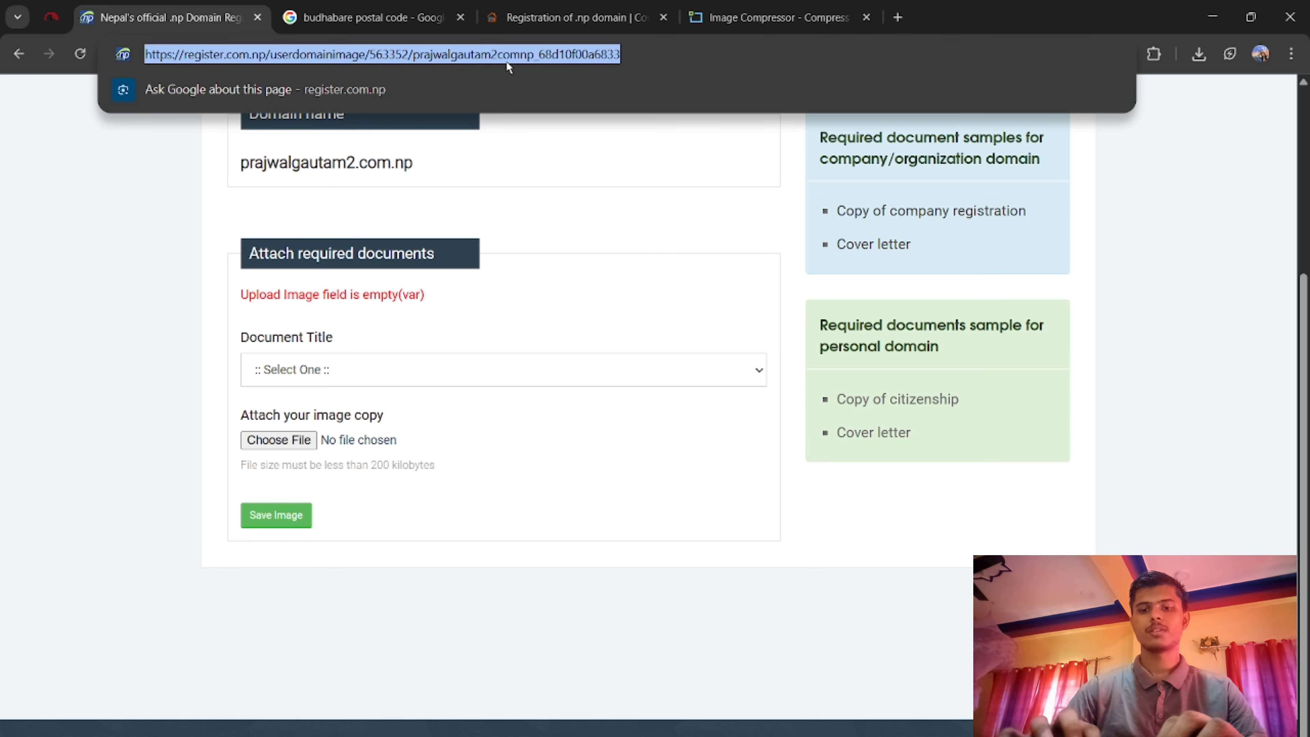
pyautogui.write('n')
pyautogui.press('BackSpace')
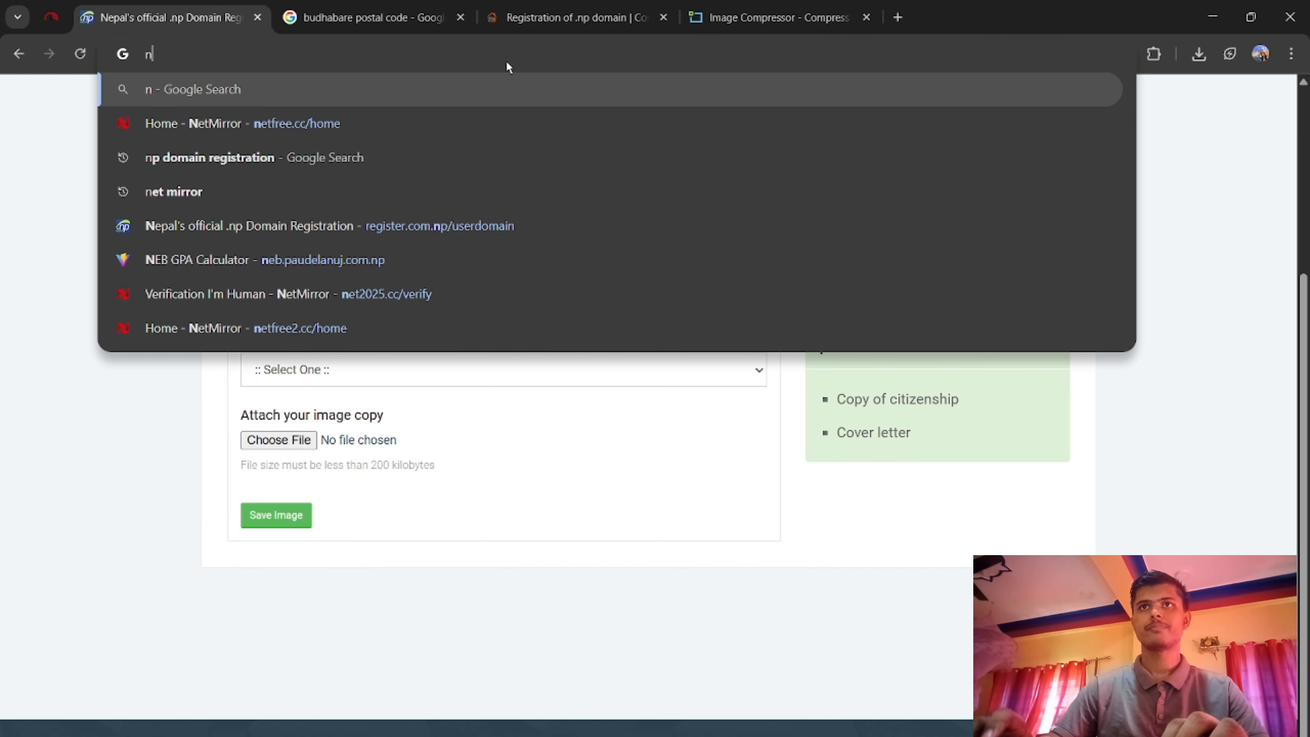
pyautogui.press('BackSpace')
pyautogui.click(24, 237)
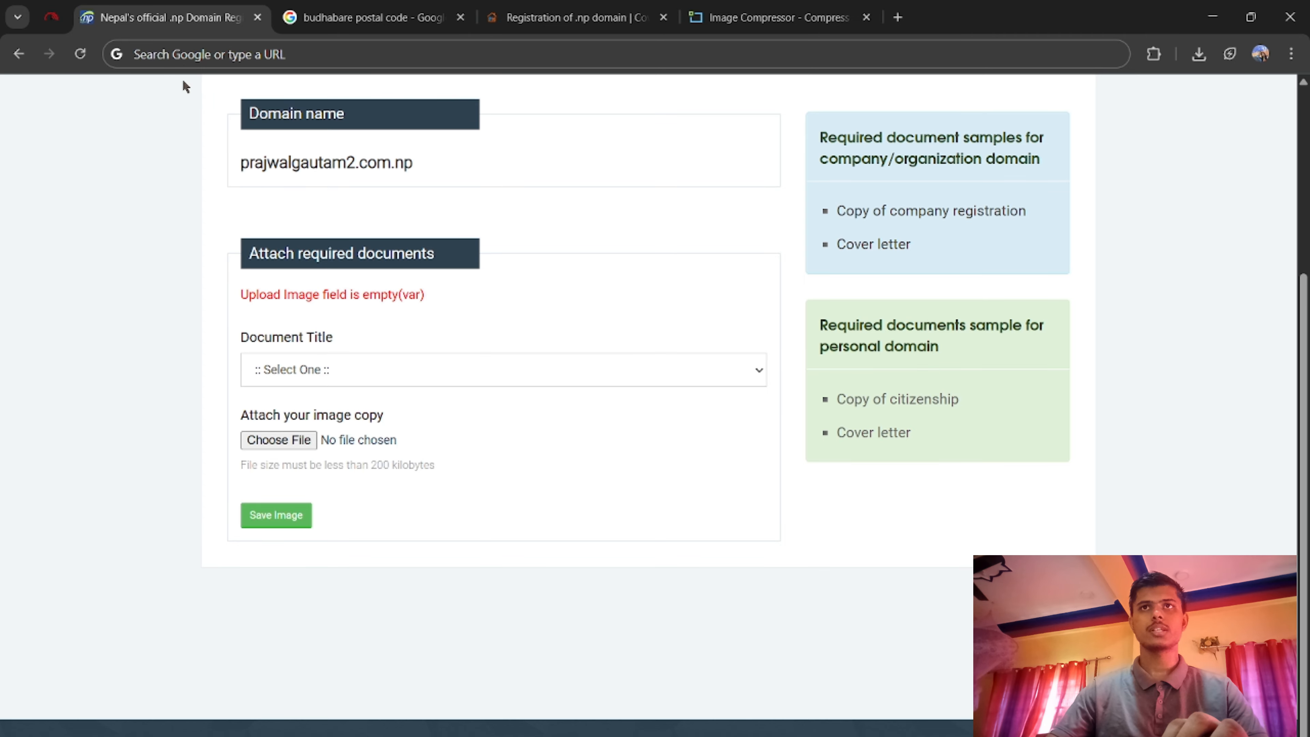
# Search Google for np domain registration and open Nepal's official .np Domain Registration site.
pyautogui.click(178, 54)
pyautogui.write('n')
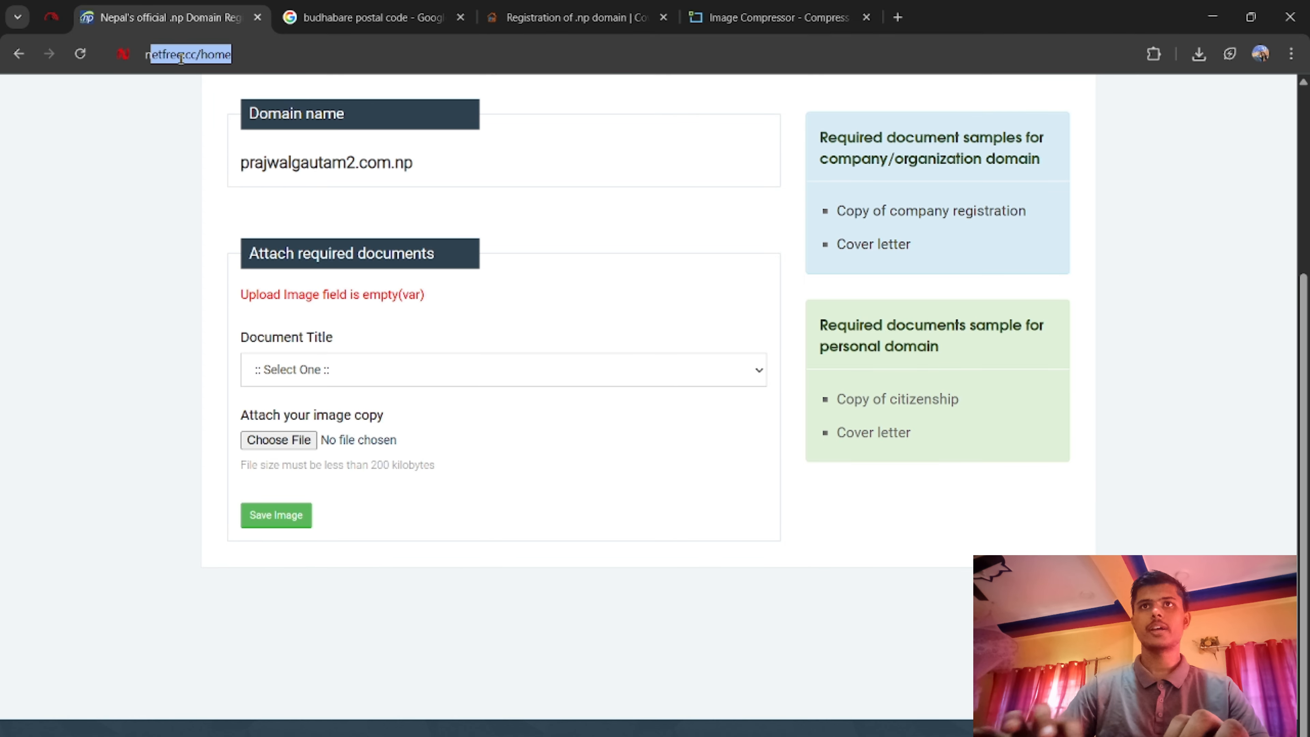
pyautogui.write('p')
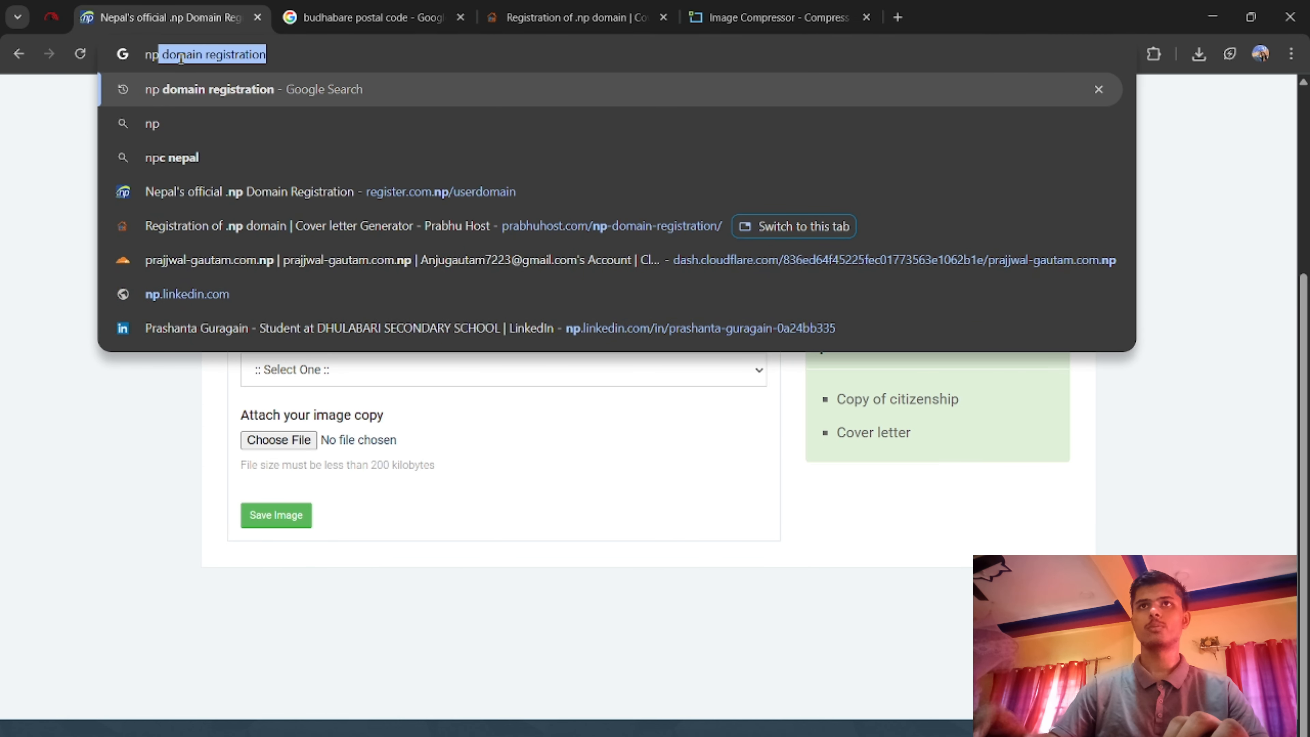
pyautogui.press('Return')
pyautogui.click(167, 308)
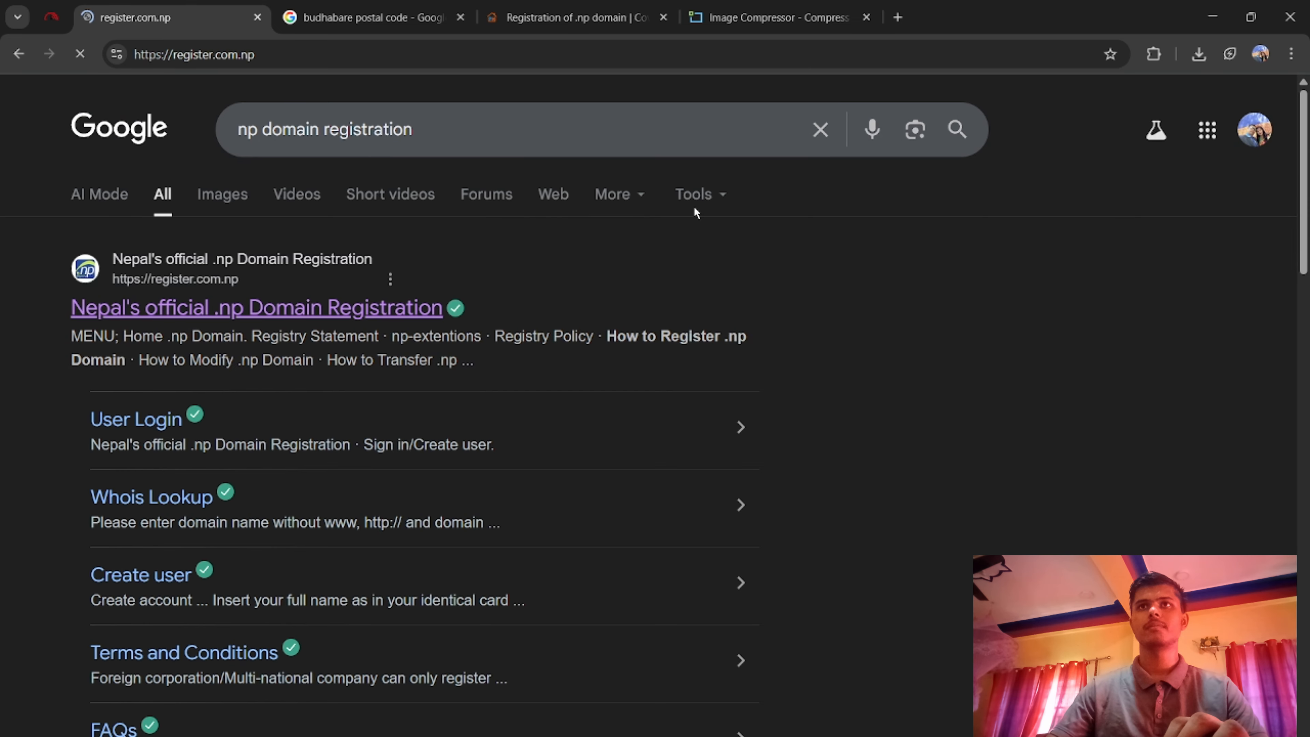
# Open the account dashboard and check the status of the first domain under New request/under approval.
pyautogui.click(1052, 200)
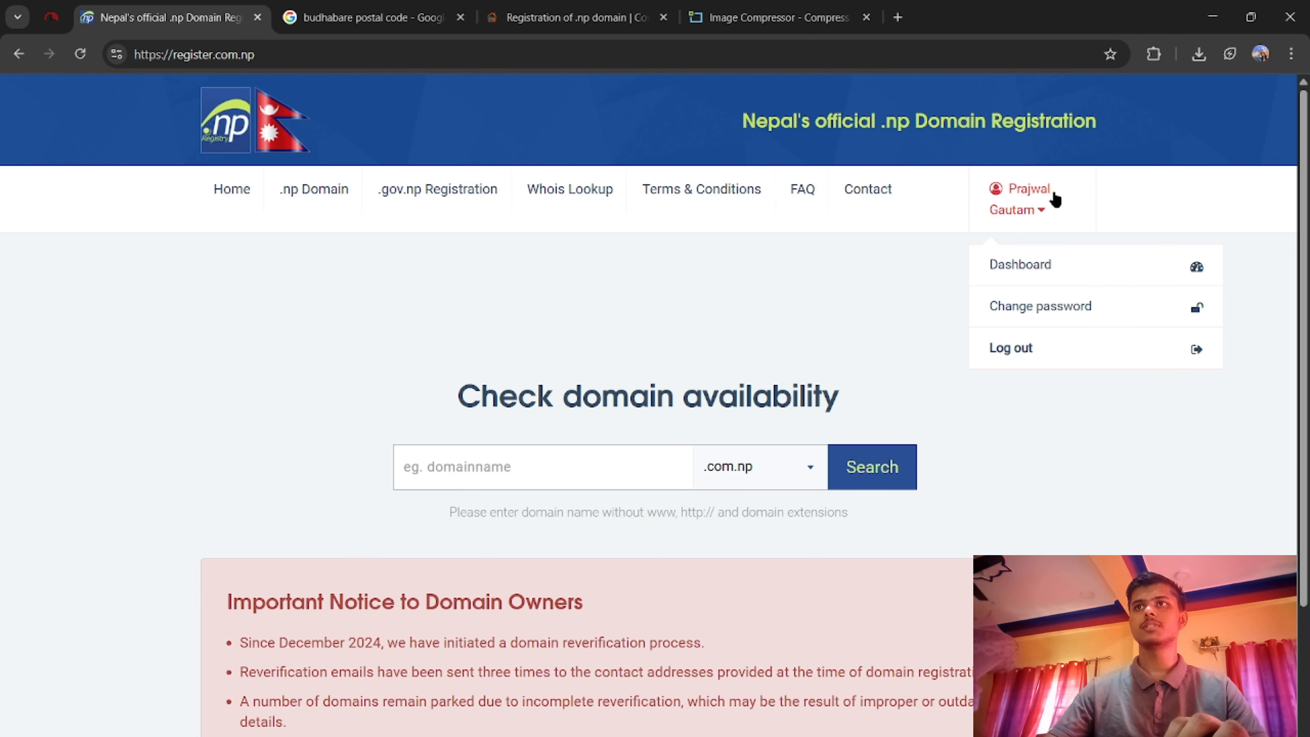
pyautogui.click(1079, 268)
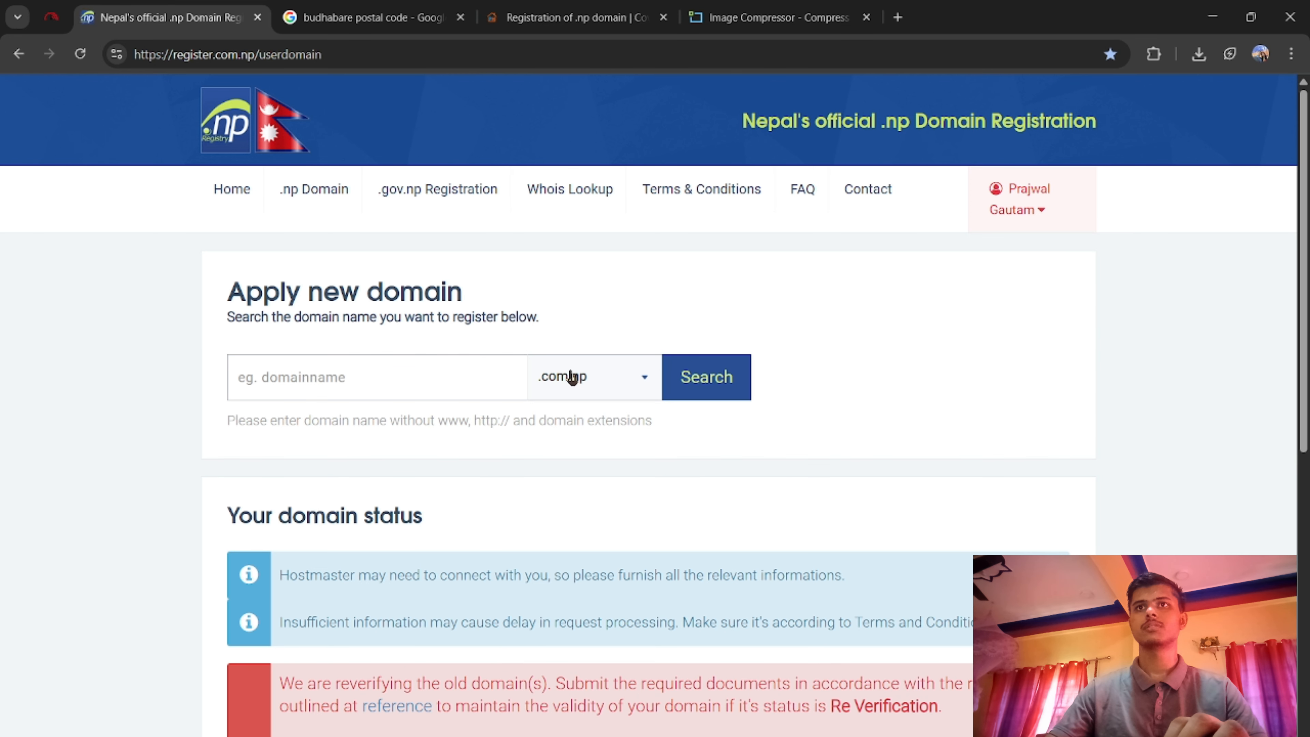
pyautogui.scroll(-12, 571, 376)
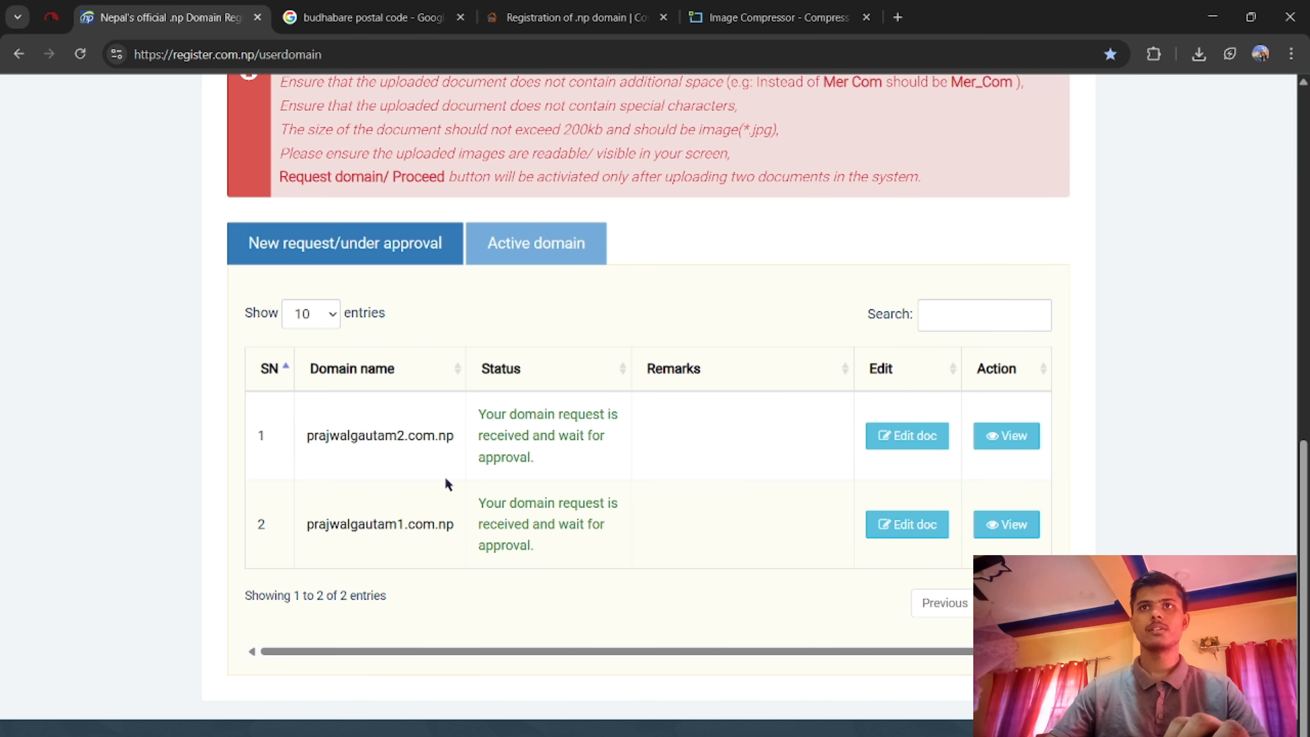
pyautogui.moveTo(312, 440); pyautogui.dragTo(373, 442)
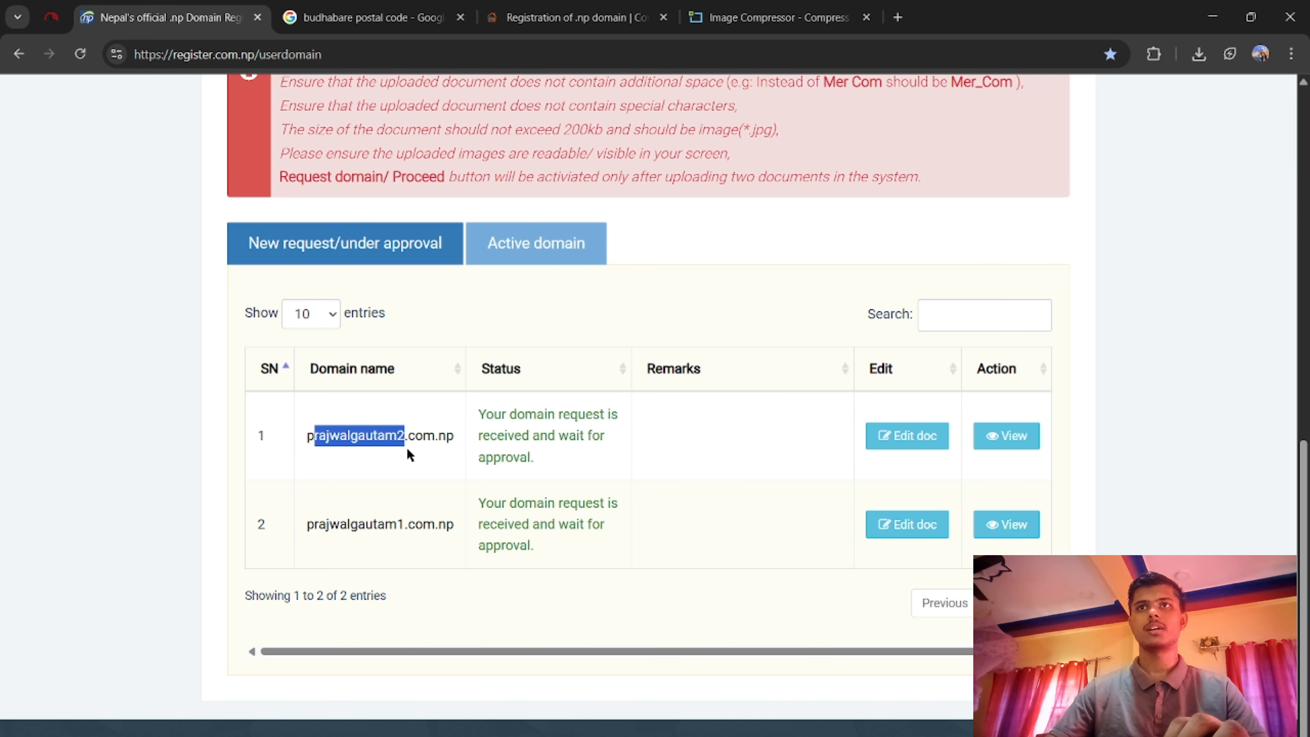
pyautogui.click(429, 451)
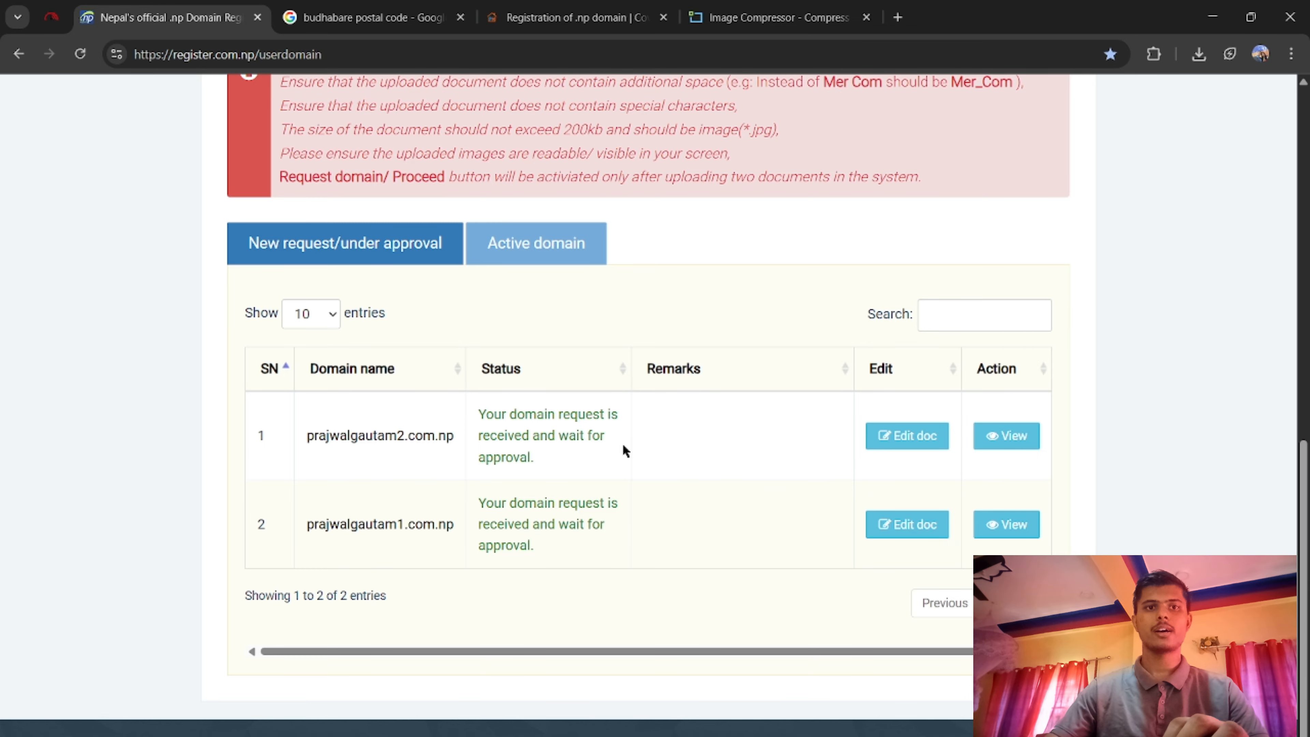
# Compare the Active domain list with the New request/under approval list, ending on the active domains.
pyautogui.click(534, 252)
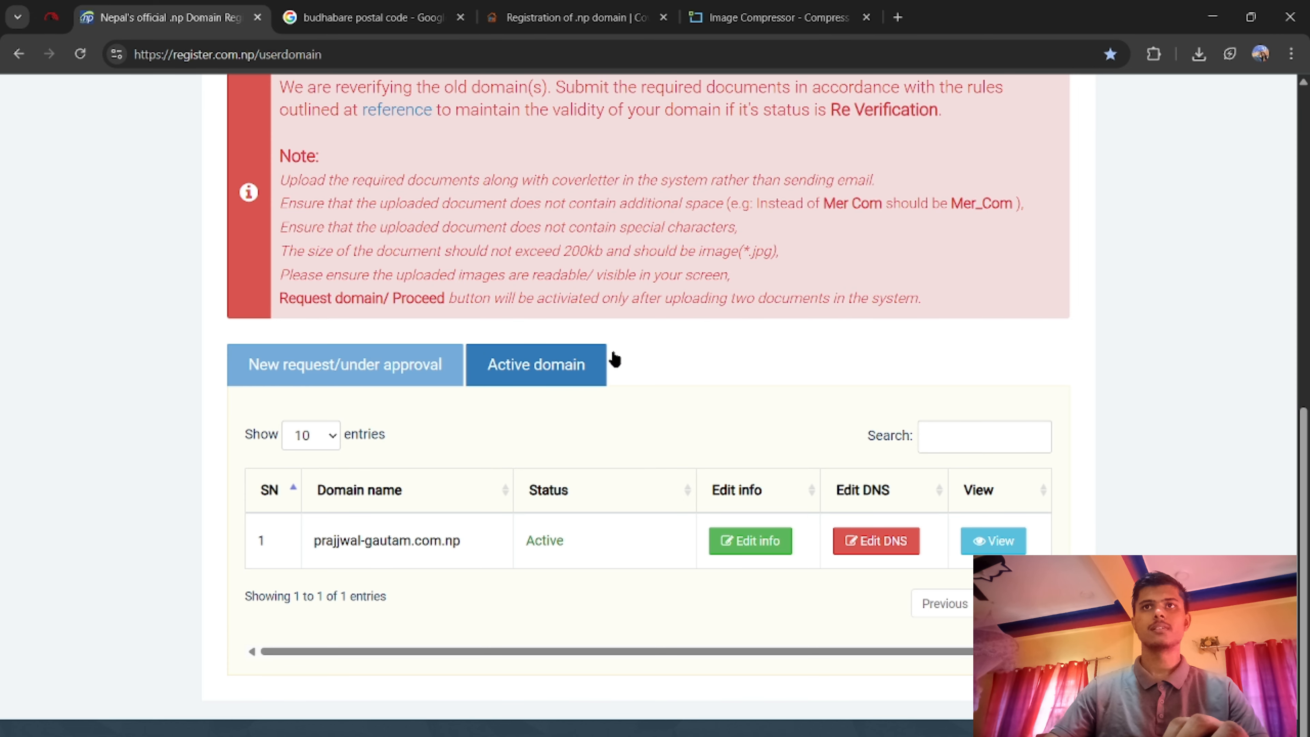
pyautogui.click(315, 372)
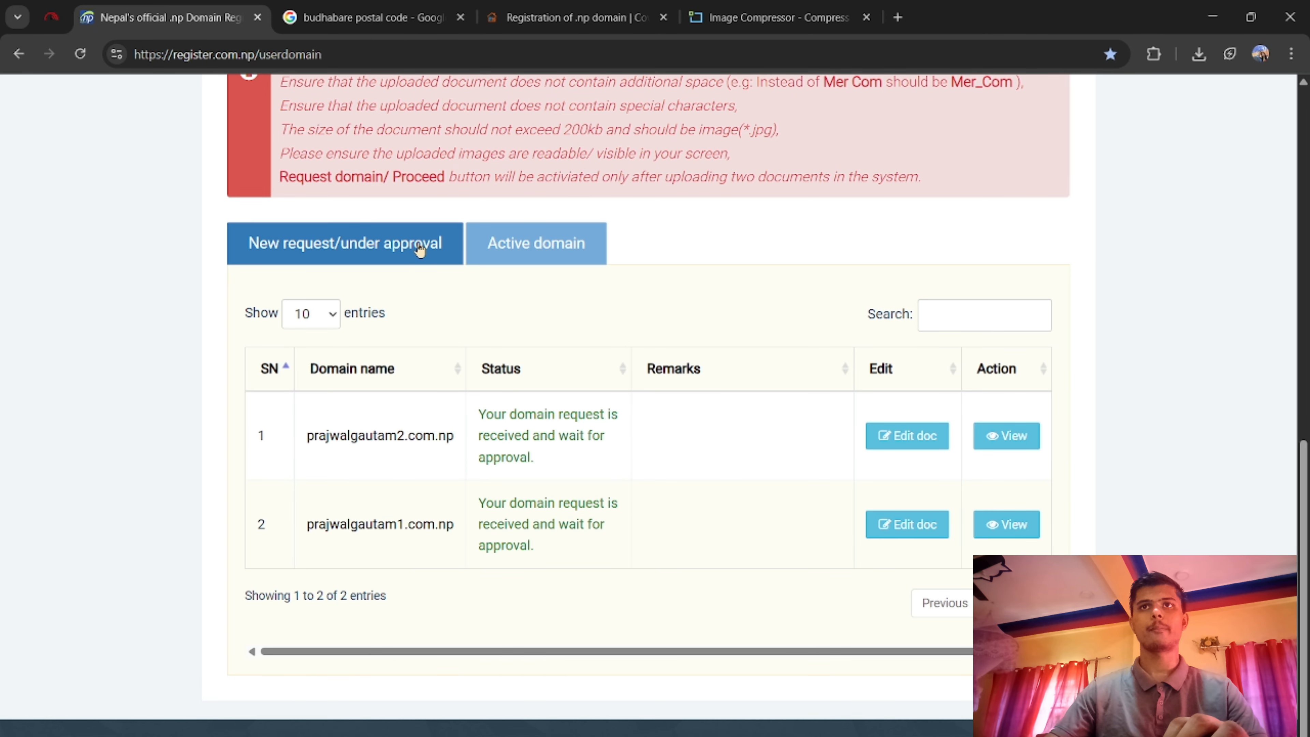
pyautogui.click(542, 250)
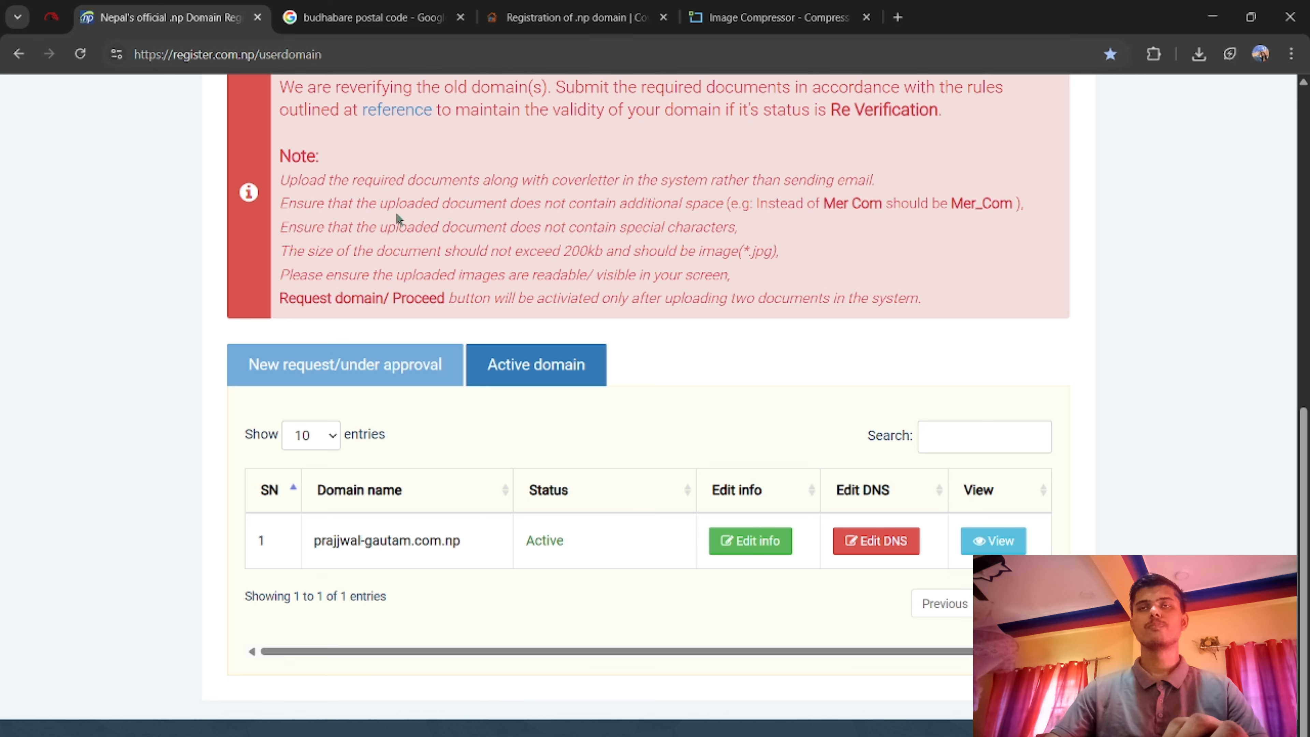
# Close the postal code search, cover letter generator and image compressor pages, keeping the domain registration page open.
pyautogui.click(460, 17)
pyautogui.click(460, 17)
pyautogui.click(460, 17)
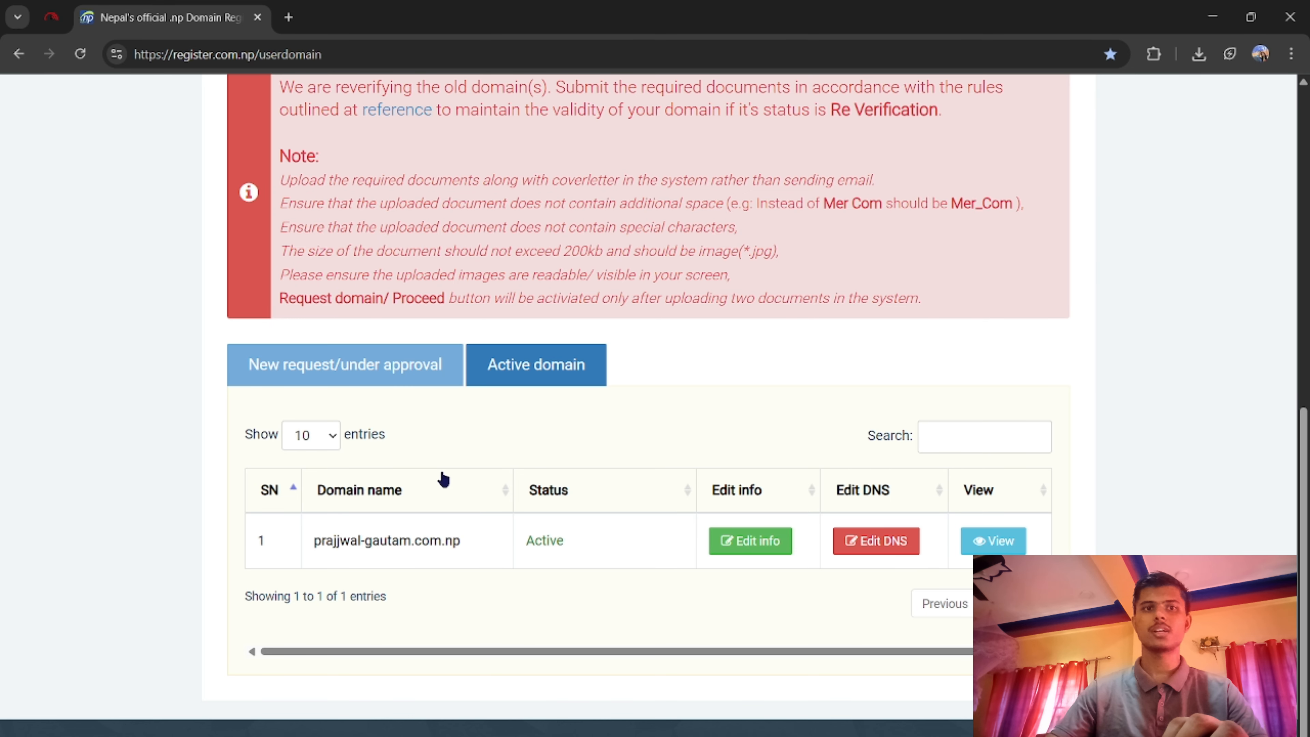
pyautogui.scroll(5, 398, 461)
pyautogui.scroll(-5, 397, 460)
pyautogui.scroll(10, 397, 459)
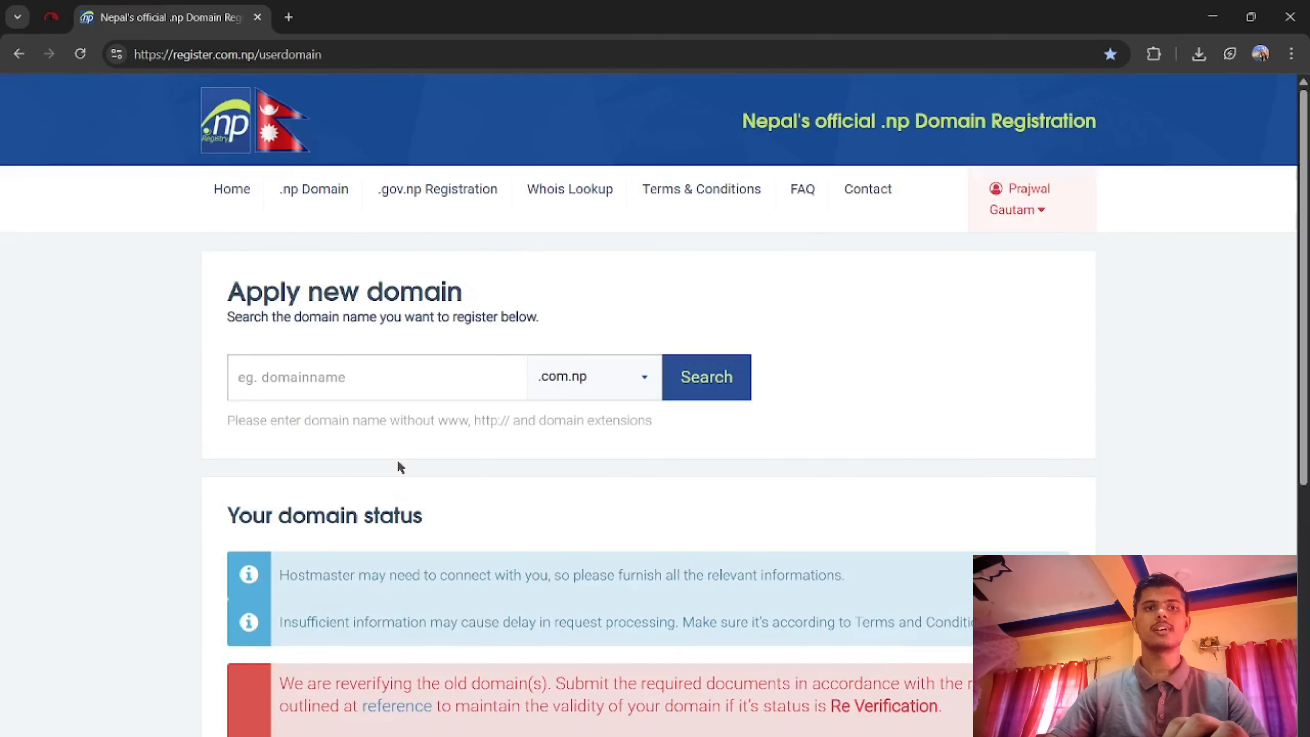